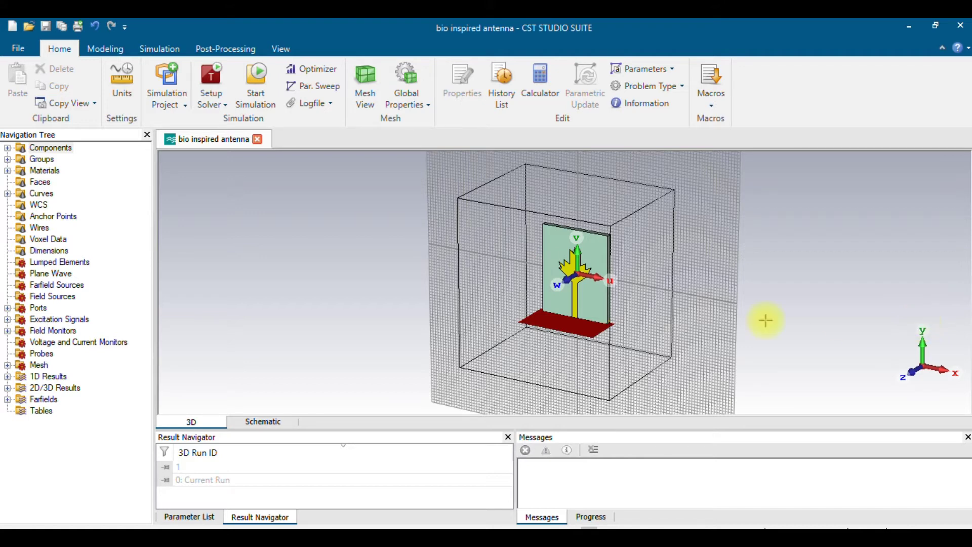
Step: Show the antenna in front view, and display the S1,1 curve from the S-Parameters results
{"action": "key", "text": "5"}
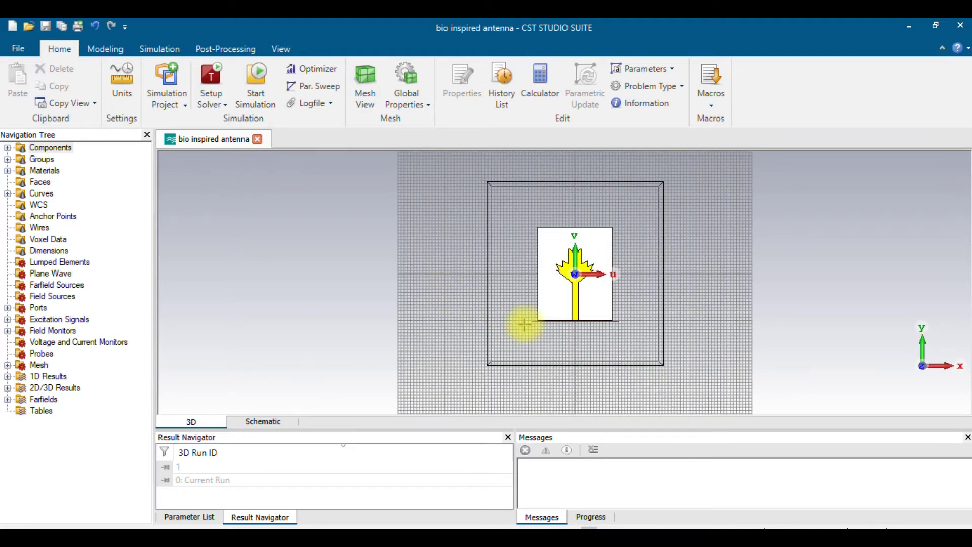
{"action": "scroll", "coordinate": [582, 284], "scroll_direction": "up", "scroll_amount": 5}
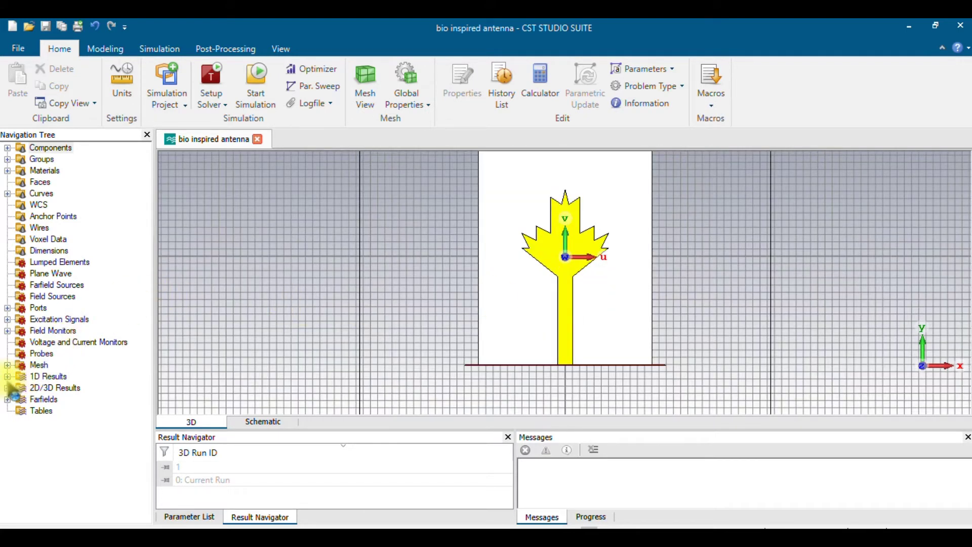
{"action": "left_click", "coordinate": [8, 376]}
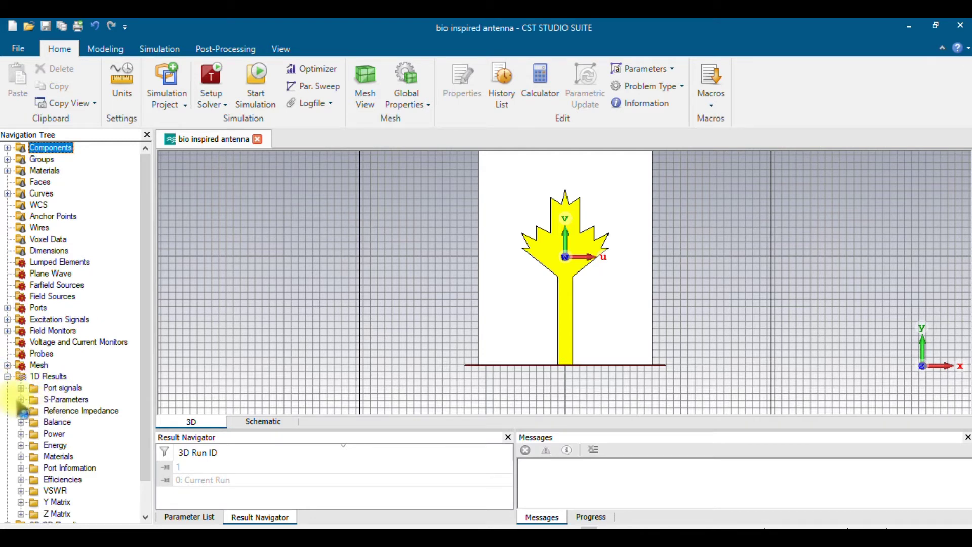
{"action": "left_click", "coordinate": [21, 399]}
{"action": "left_click", "coordinate": [61, 412]}
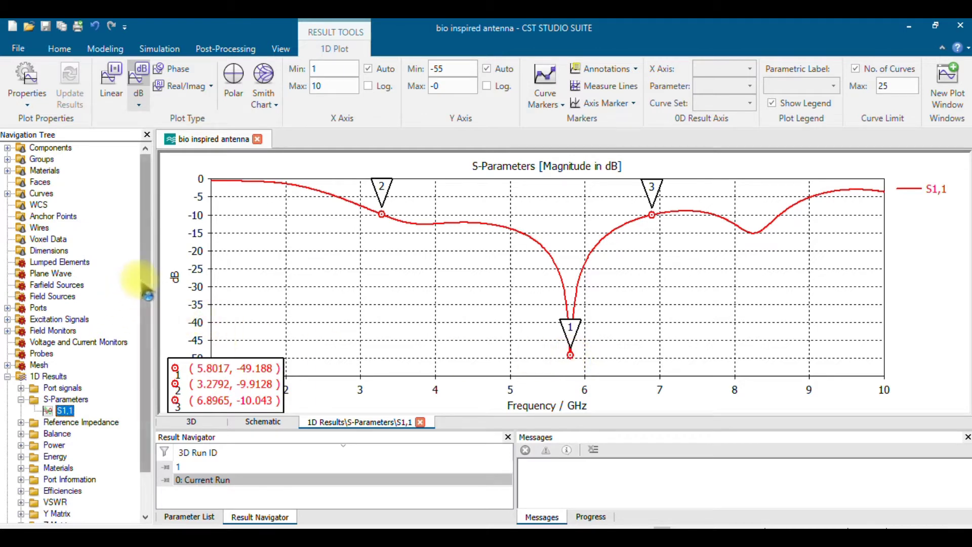
Step: Display the farfield (f=5.8) [1] result as a polar plot
{"action": "left_click_drag", "start_coordinate": [145, 282], "coordinate": [151, 325]}
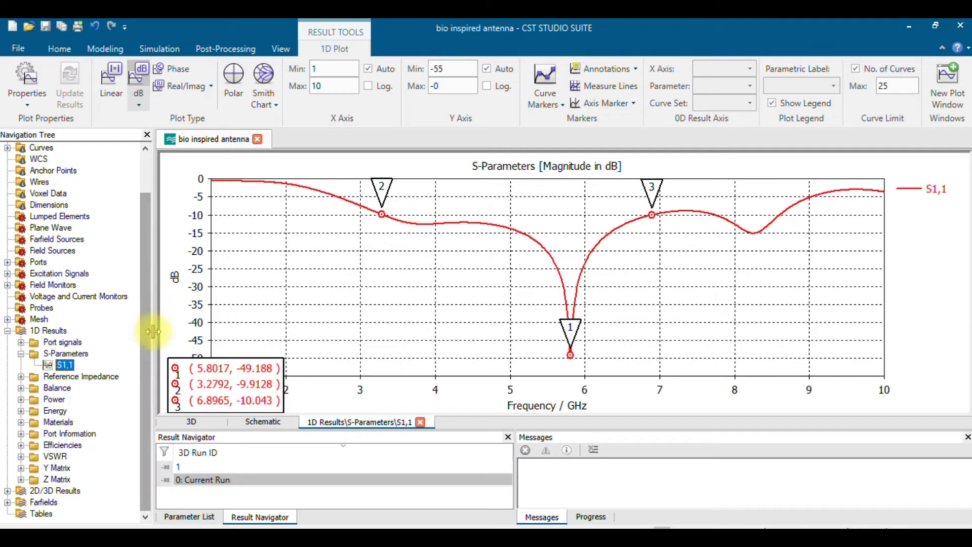
{"action": "left_click", "coordinate": [7, 502]}
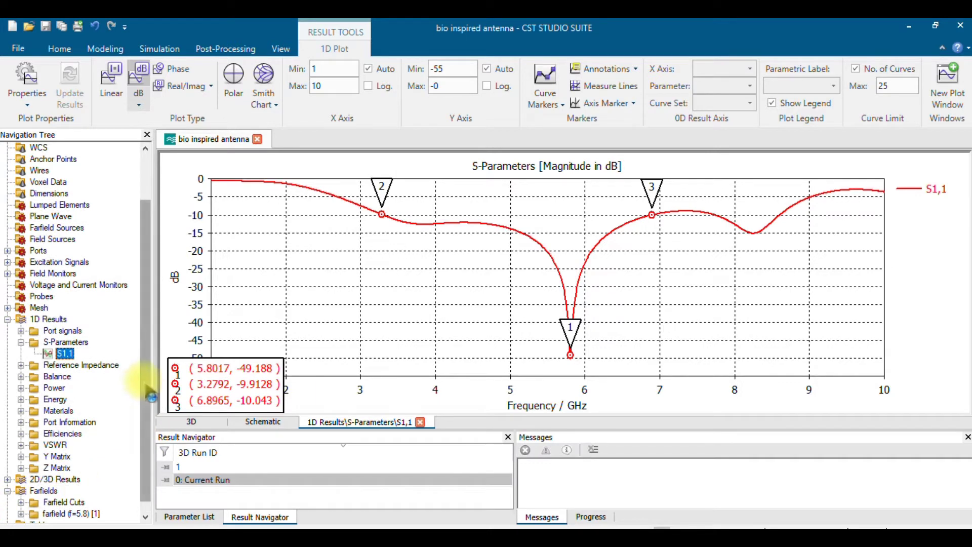
{"action": "scroll", "coordinate": [142, 410], "scroll_direction": "down", "scroll_amount": 1}
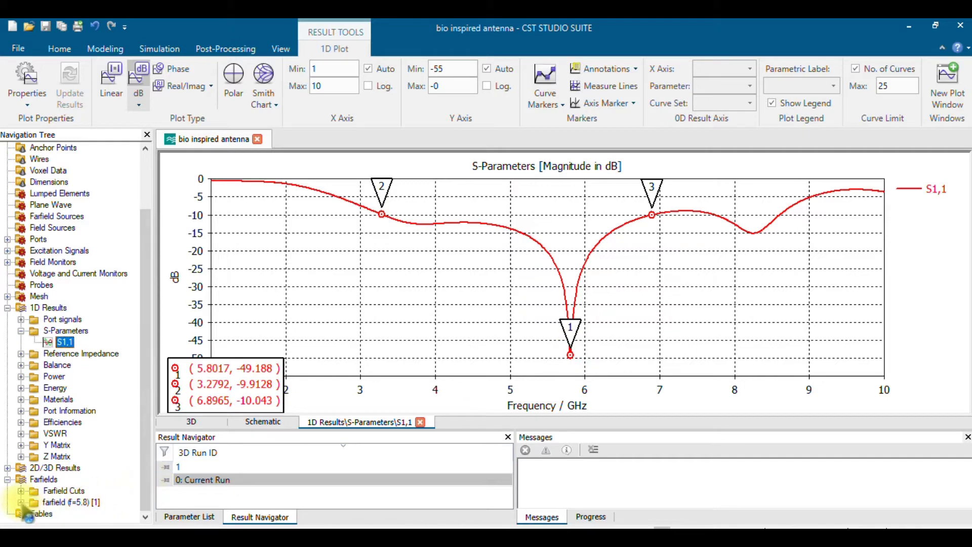
{"action": "left_click", "coordinate": [56, 503]}
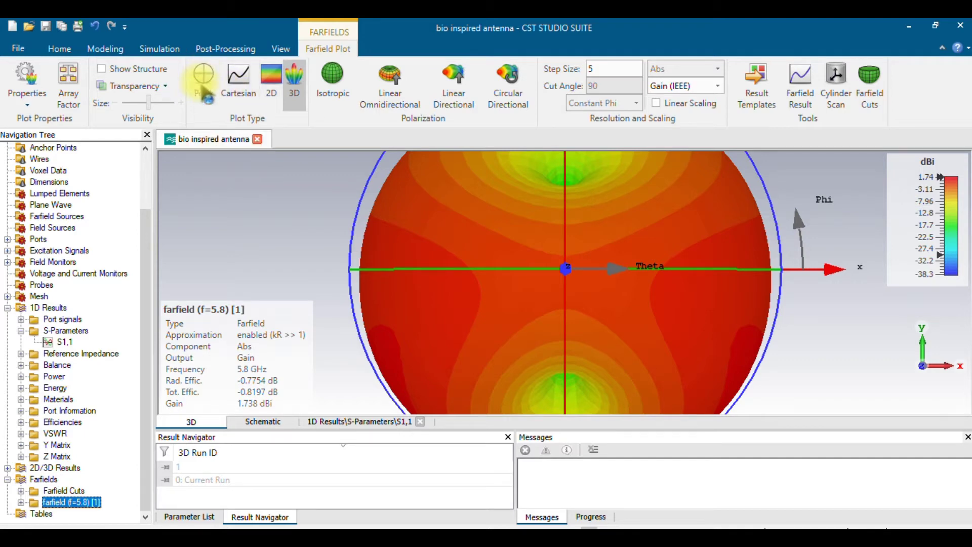
{"action": "left_click", "coordinate": [203, 91]}
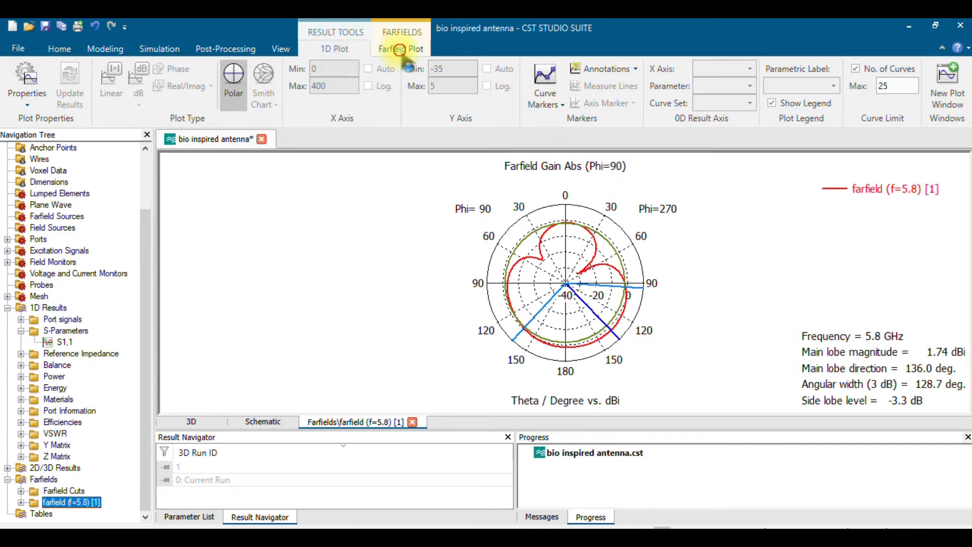
Step: Set the cut angle of the polar farfield plot to 0 degrees
{"action": "left_click", "coordinate": [403, 51]}
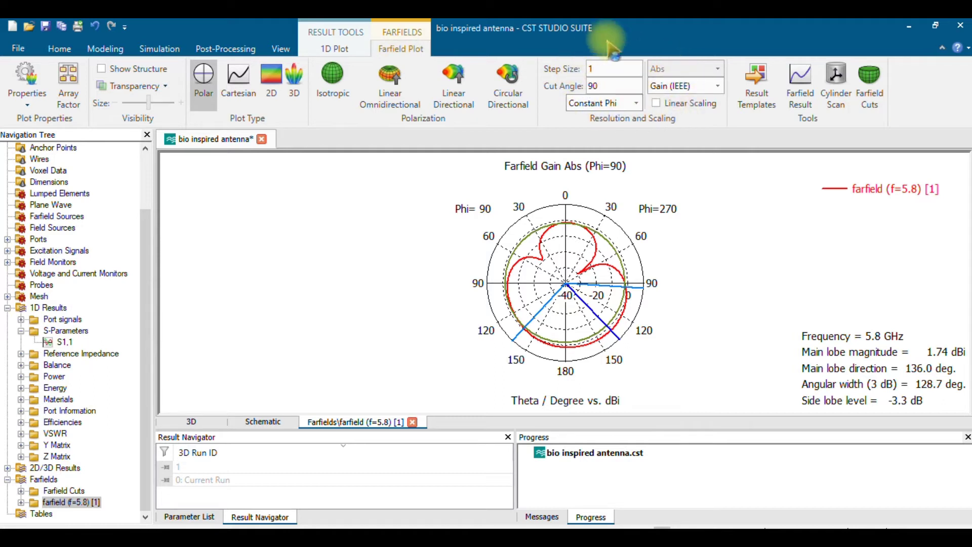
{"action": "left_click", "coordinate": [595, 68]}
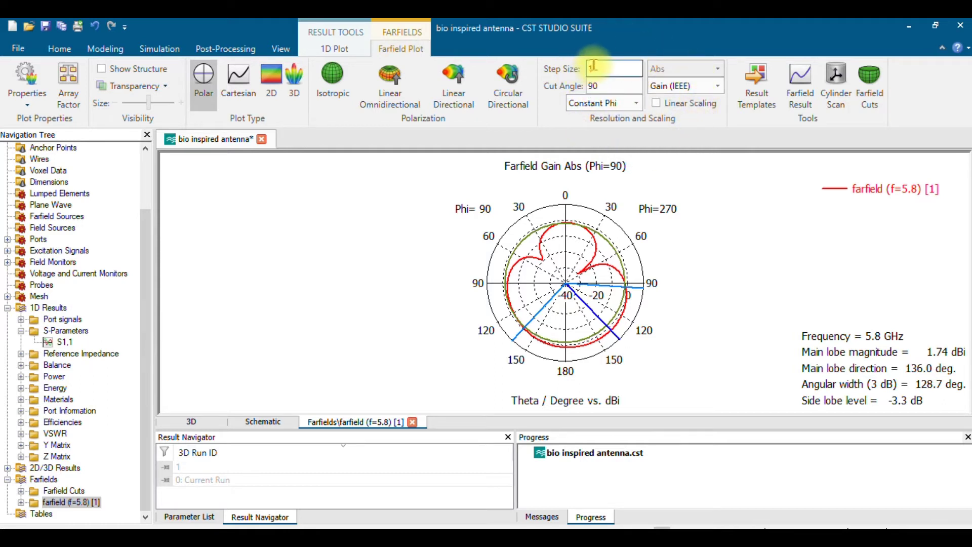
{"action": "left_click", "coordinate": [604, 87]}
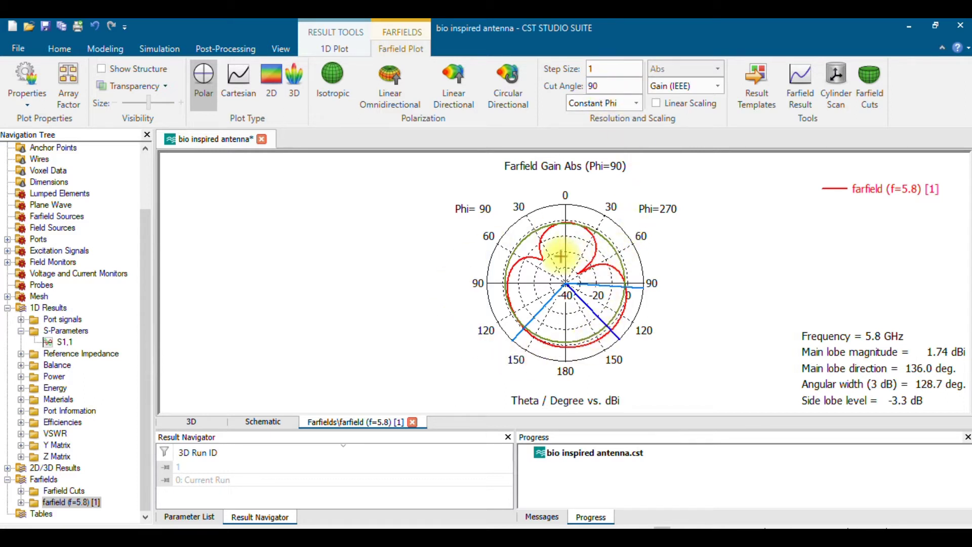
{"action": "double_click", "coordinate": [599, 88]}
{"action": "left_click", "coordinate": [598, 89]}
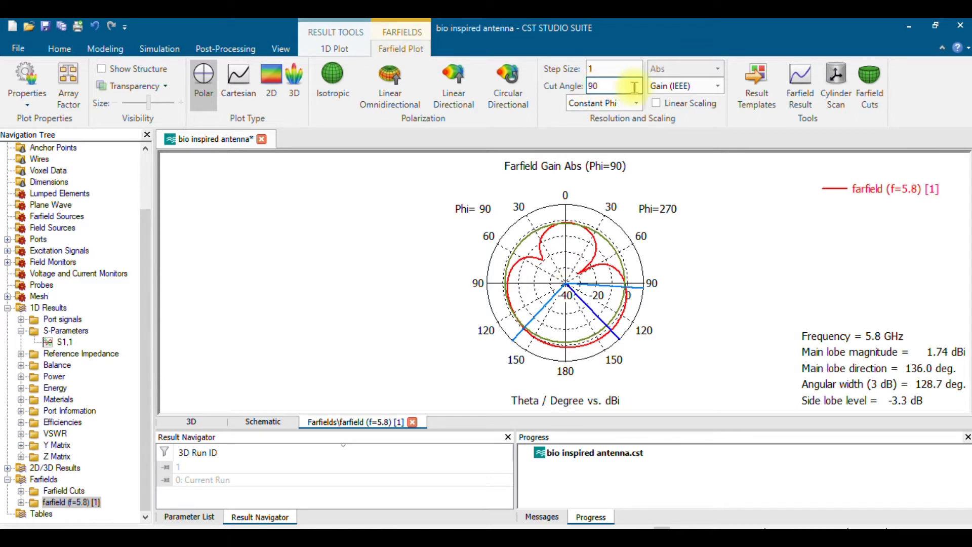
{"action": "key", "text": "Delete"}
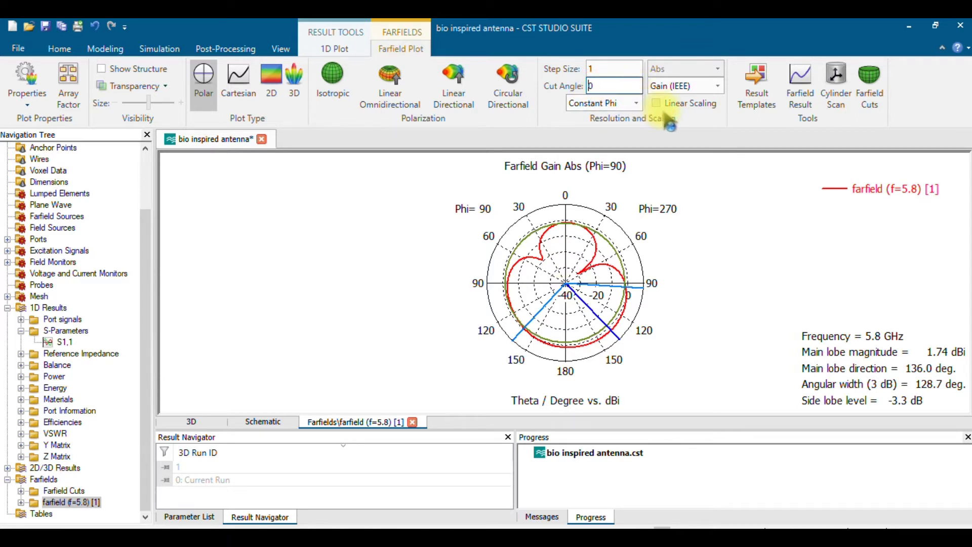
{"action": "key", "text": "Return"}
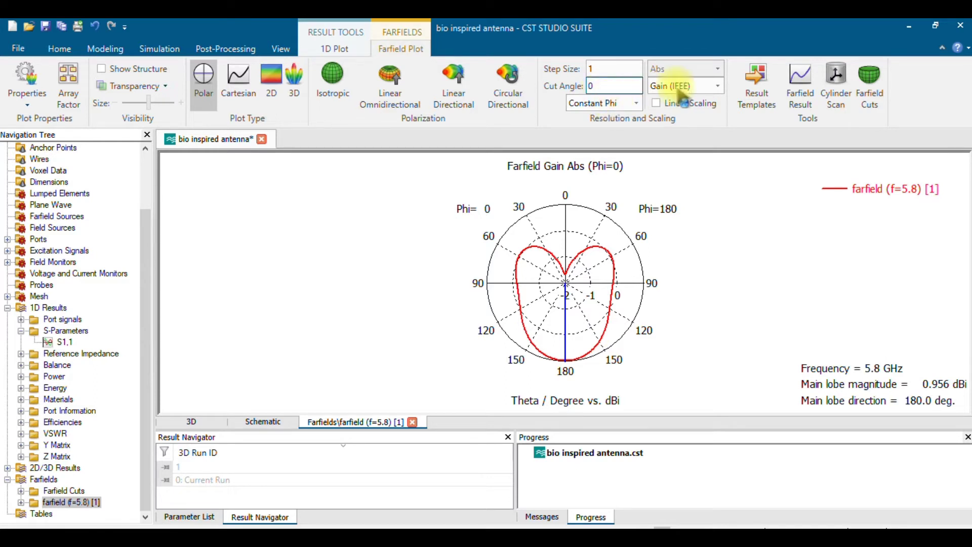
Step: Select Gain (IEEE) as the plotted farfield quantity and set the cut angle to 90 degrees
{"action": "left_click", "coordinate": [721, 87]}
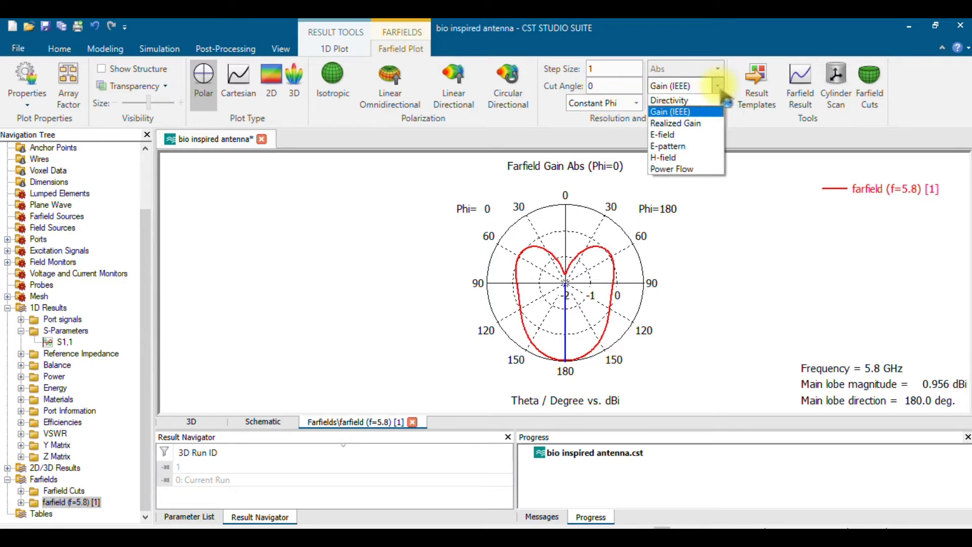
{"action": "left_click", "coordinate": [681, 112]}
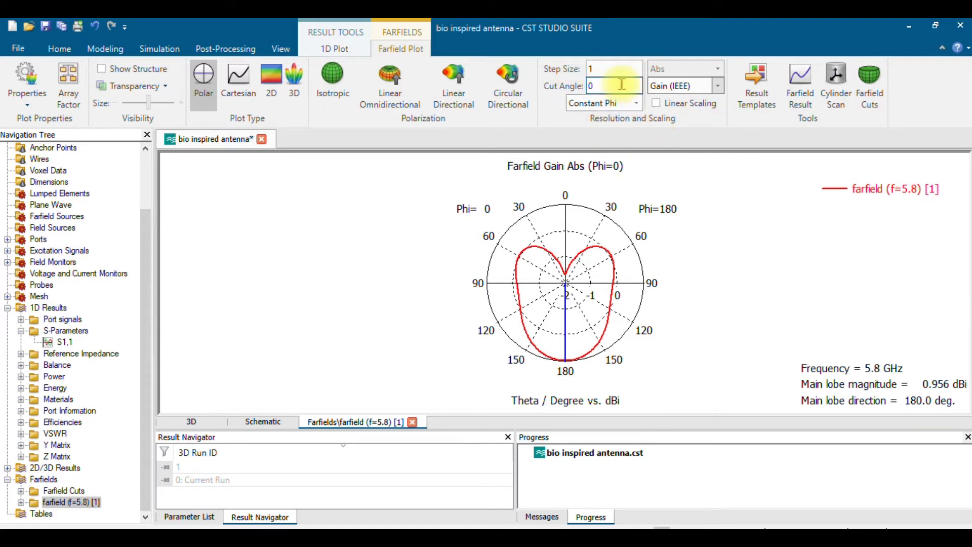
{"action": "left_click", "coordinate": [592, 85]}
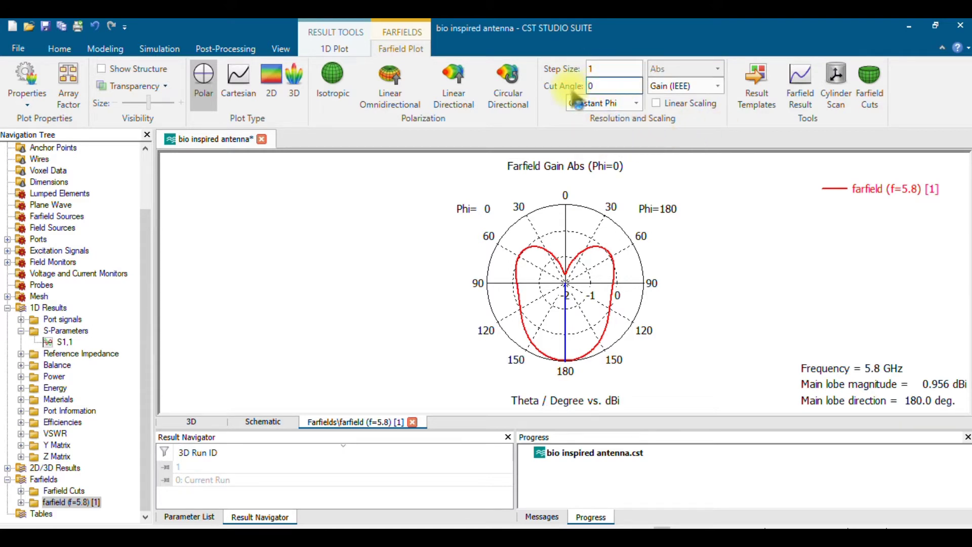
{"action": "key", "text": "Delete"}
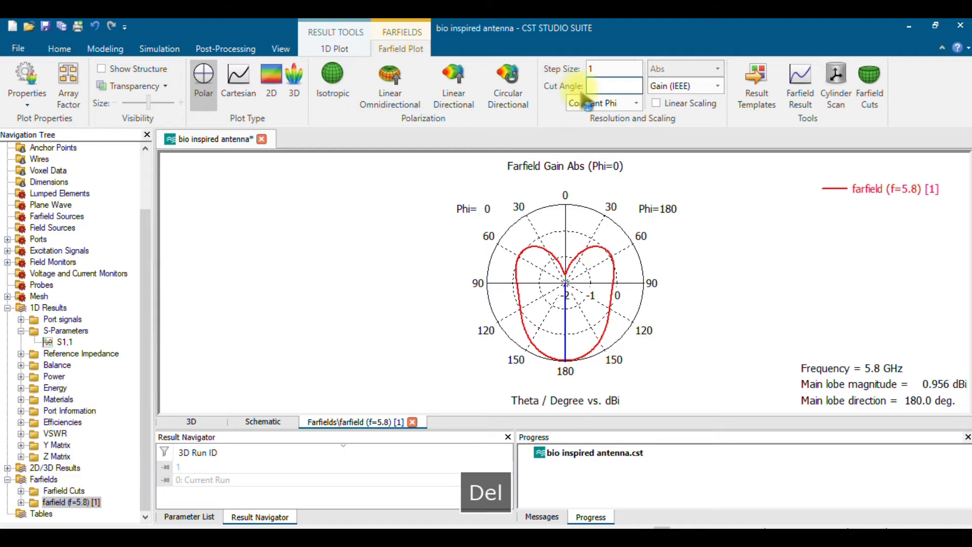
{"action": "type", "text": "90"}
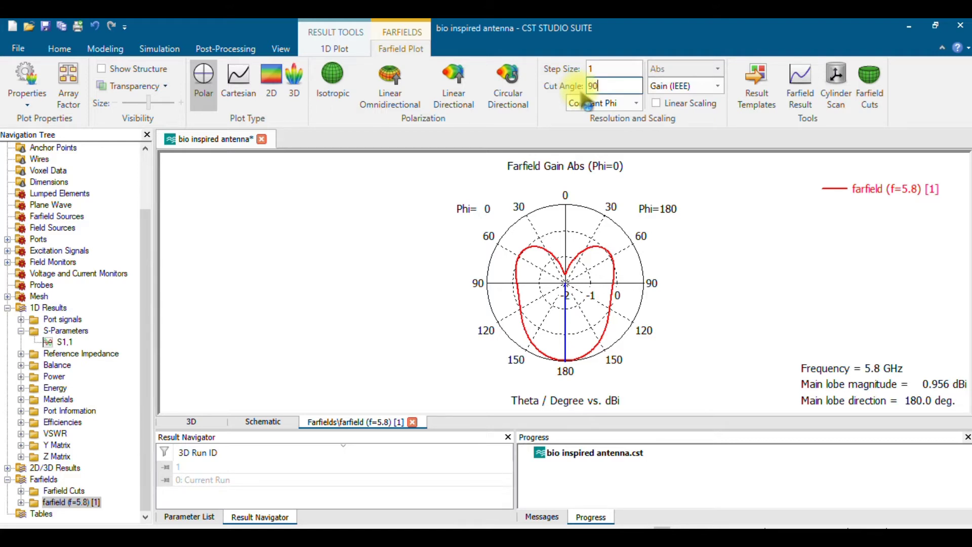
{"action": "key", "text": "Return"}
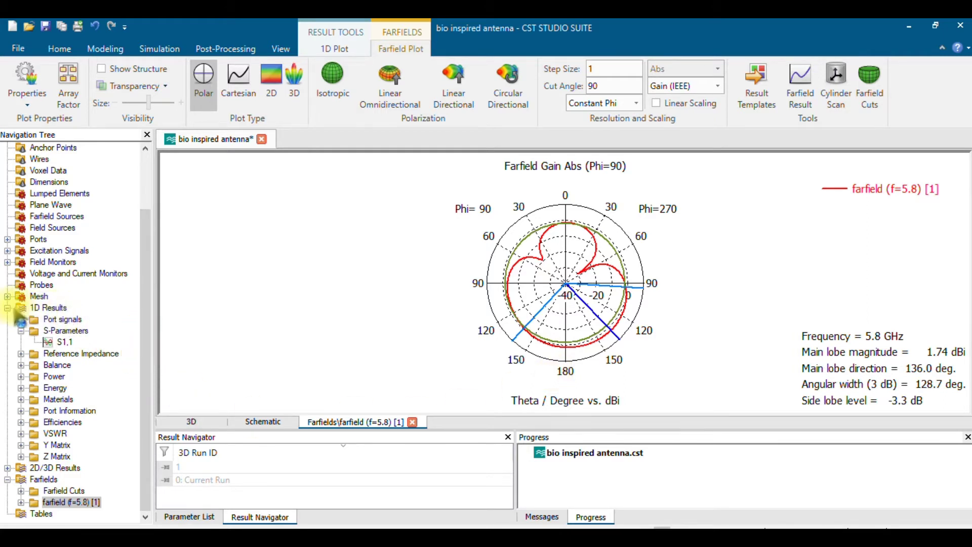
Step: Create a new tree folder named "draw" under 1D Results
{"action": "left_click", "coordinate": [46, 308]}
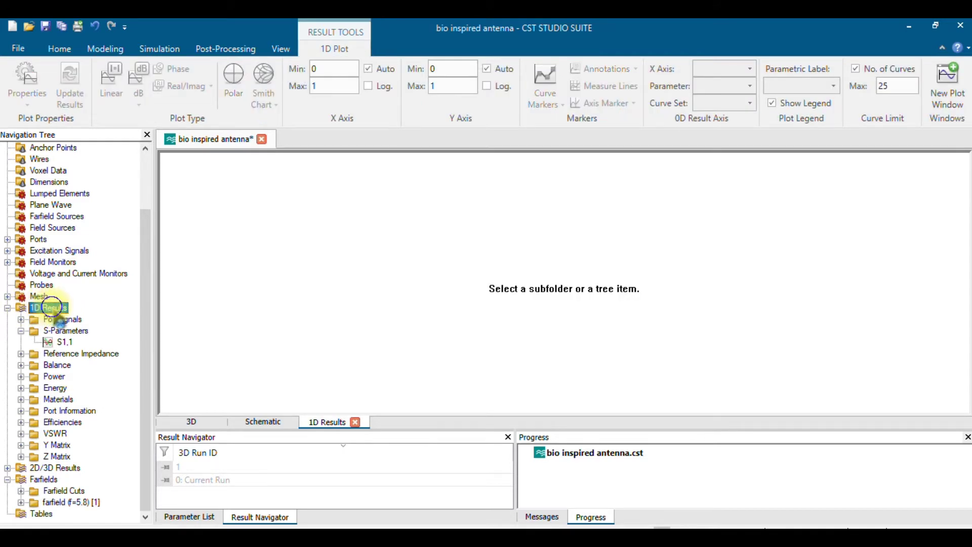
{"action": "right_click", "coordinate": [54, 314]}
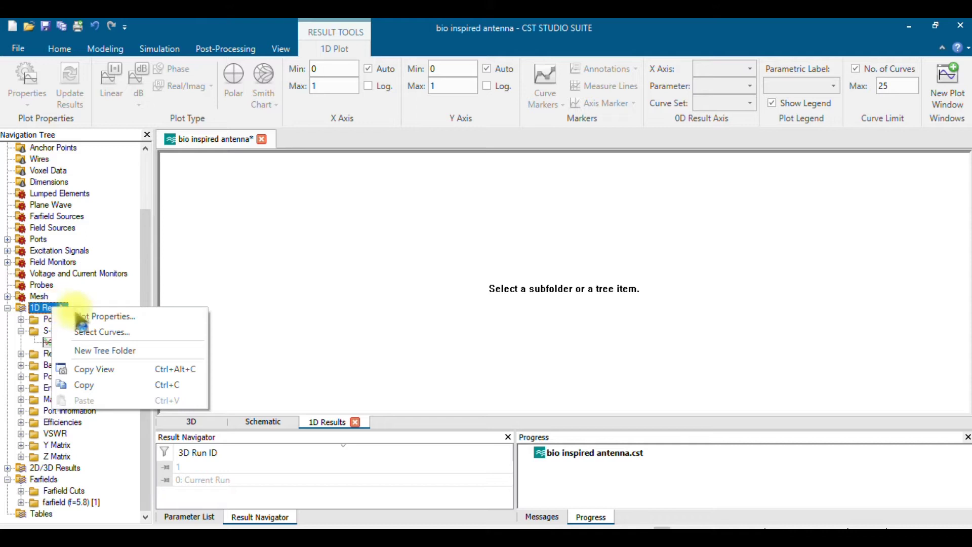
{"action": "left_click", "coordinate": [94, 353]}
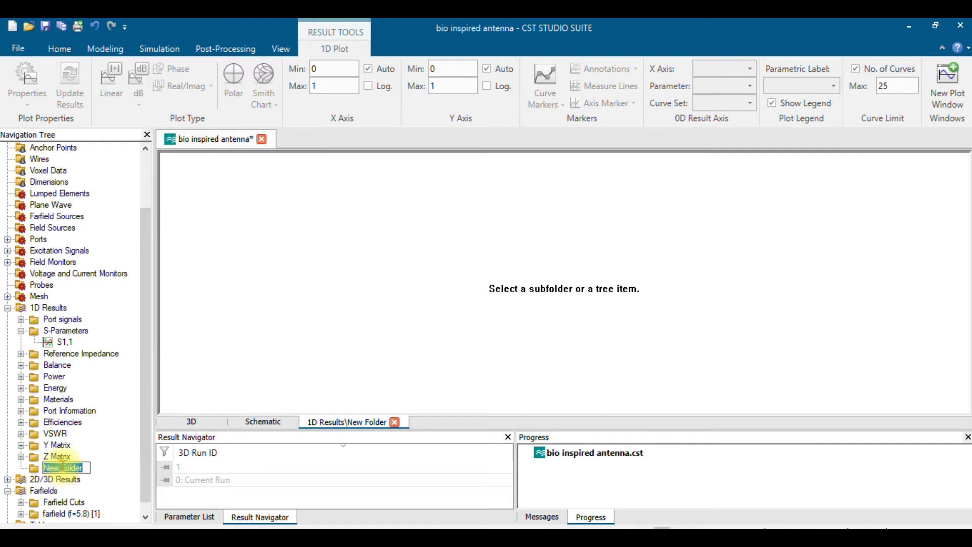
{"action": "type", "text": "aw"}
{"action": "key", "text": "Return"}
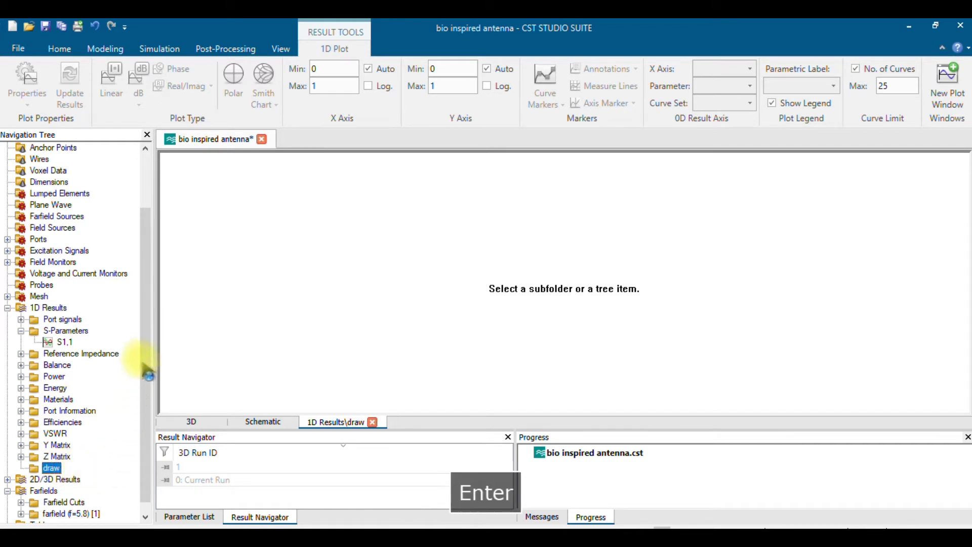
Step: Copy the farfield (f=5.8) [1] result and paste it into the draw folder under 1D Results
{"action": "scroll", "coordinate": [143, 362], "scroll_direction": "down", "scroll_amount": 1}
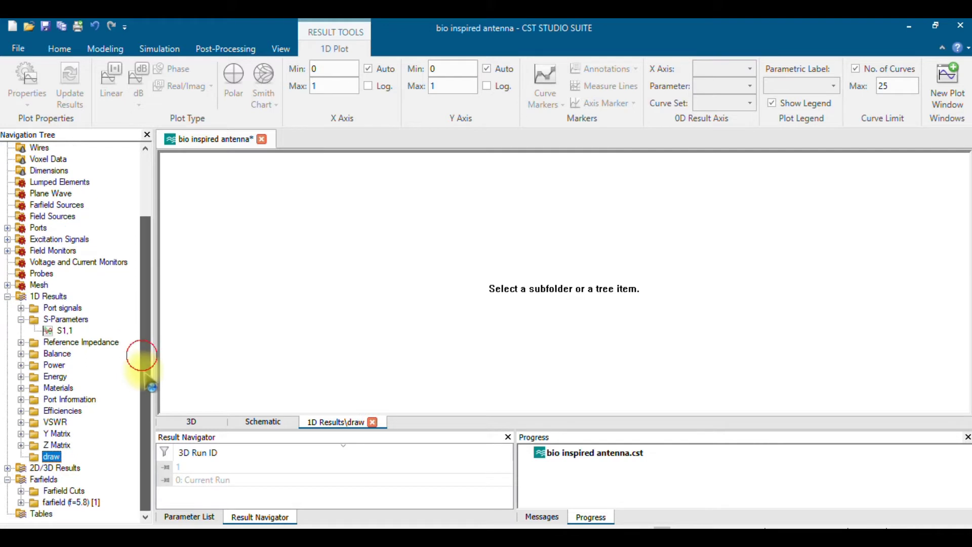
{"action": "left_click", "coordinate": [32, 502]}
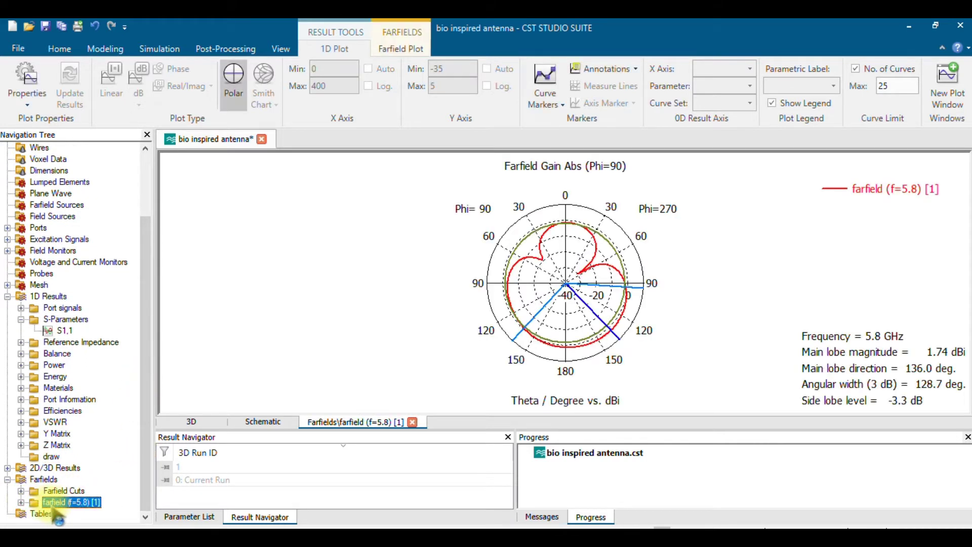
{"action": "right_click", "coordinate": [50, 503]}
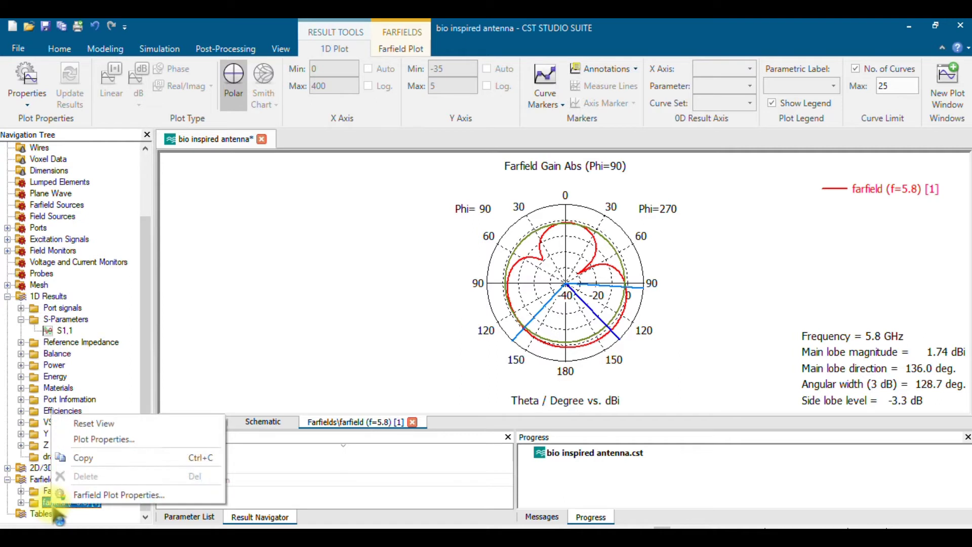
{"action": "left_click", "coordinate": [83, 460]}
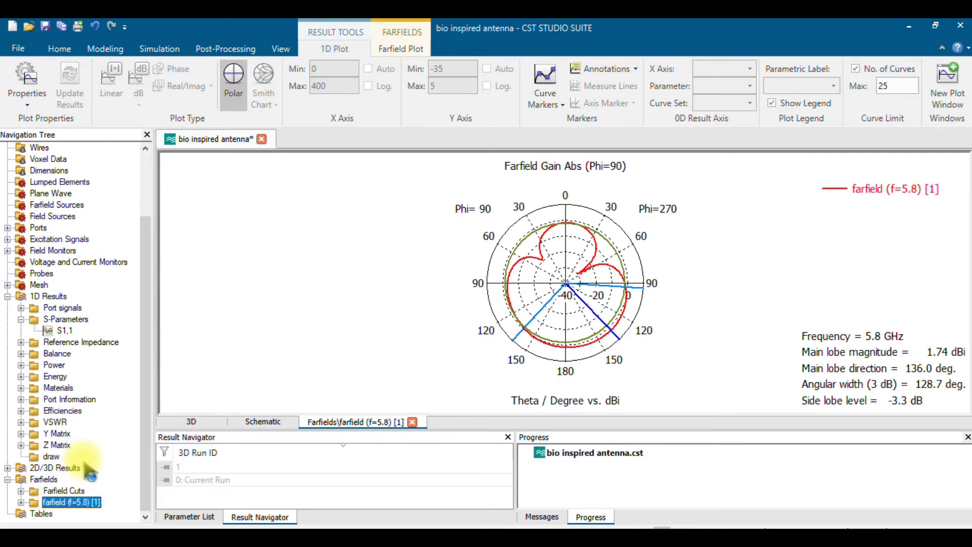
{"action": "left_click", "coordinate": [51, 458]}
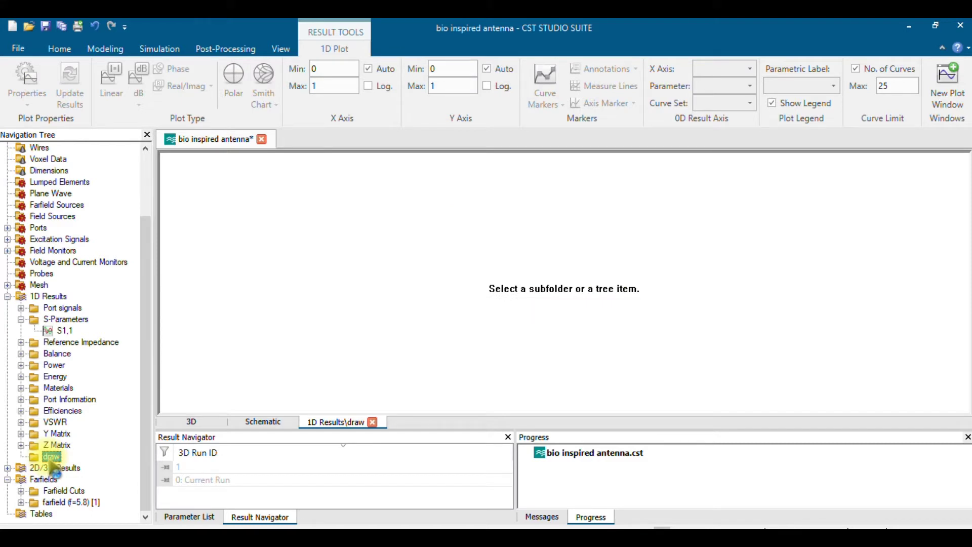
{"action": "key", "text": "ctrl+v"}
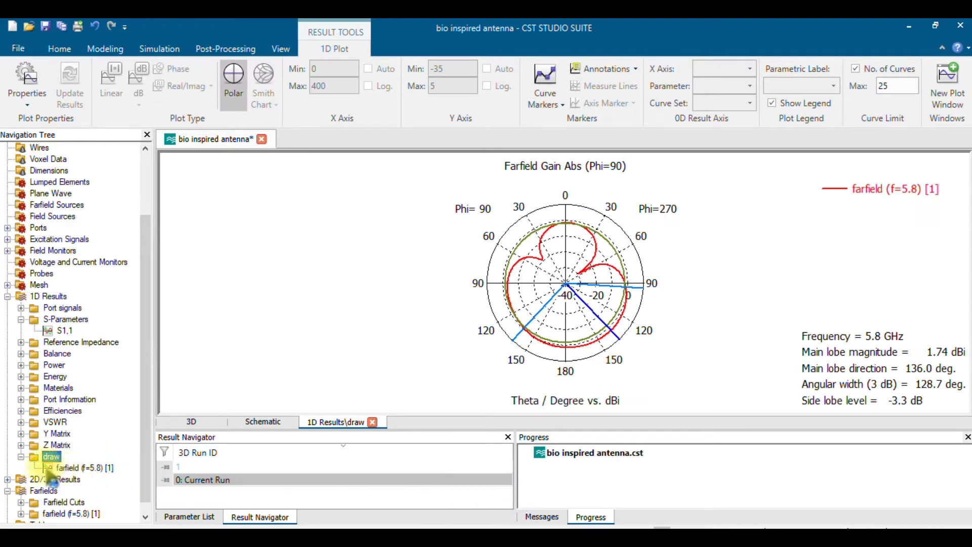
Step: Start an ASCII plot data export of the farfield (f=5.8) [1] result in the draw folder
{"action": "left_click", "coordinate": [71, 469]}
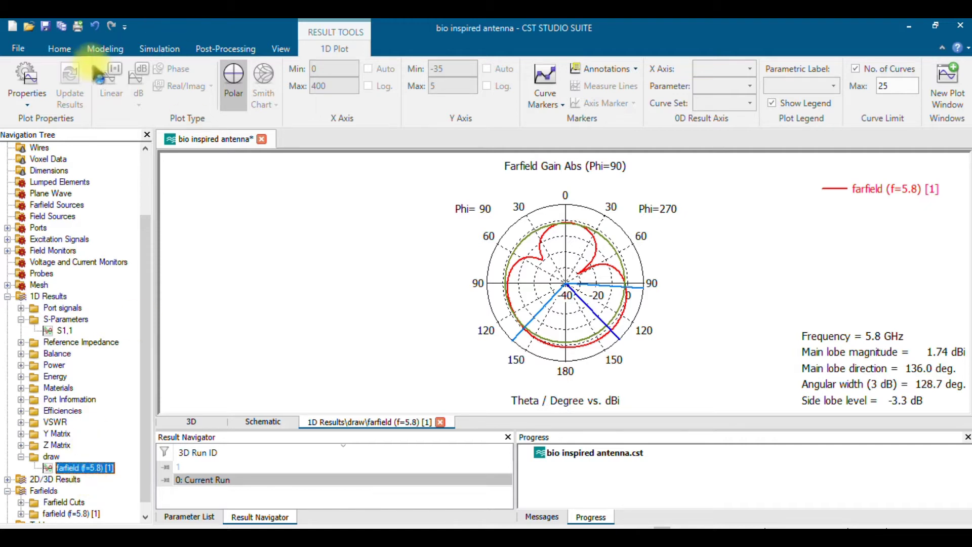
{"action": "left_click", "coordinate": [218, 49]}
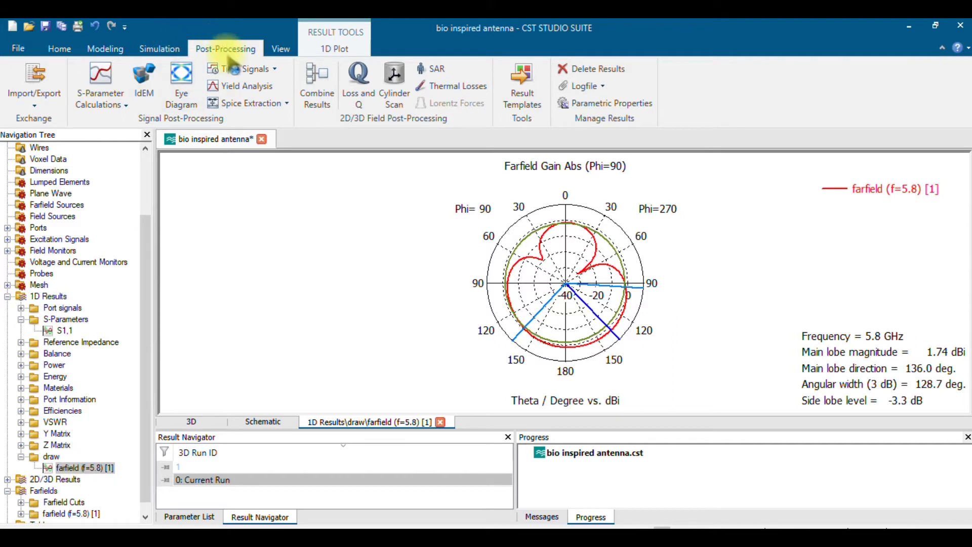
{"action": "left_click", "coordinate": [34, 105]}
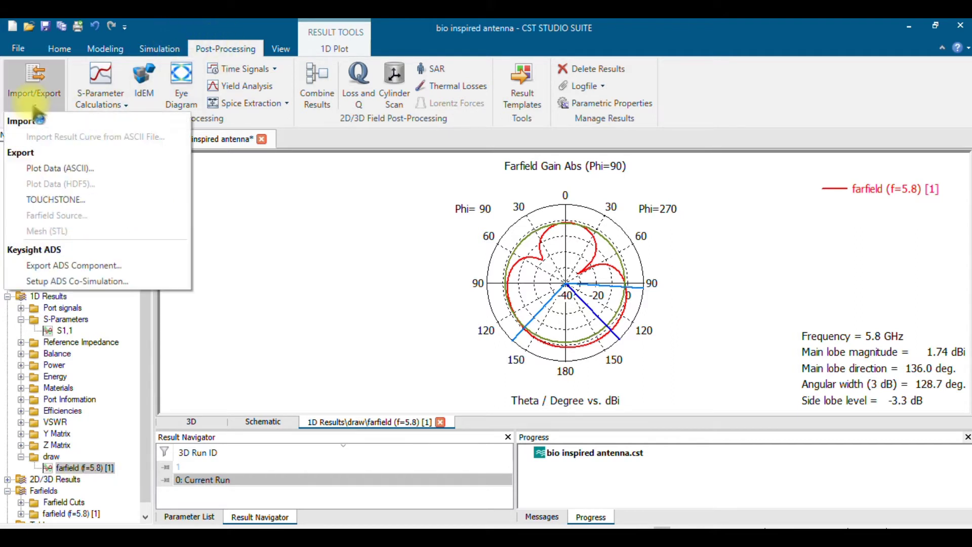
{"action": "left_click", "coordinate": [80, 169]}
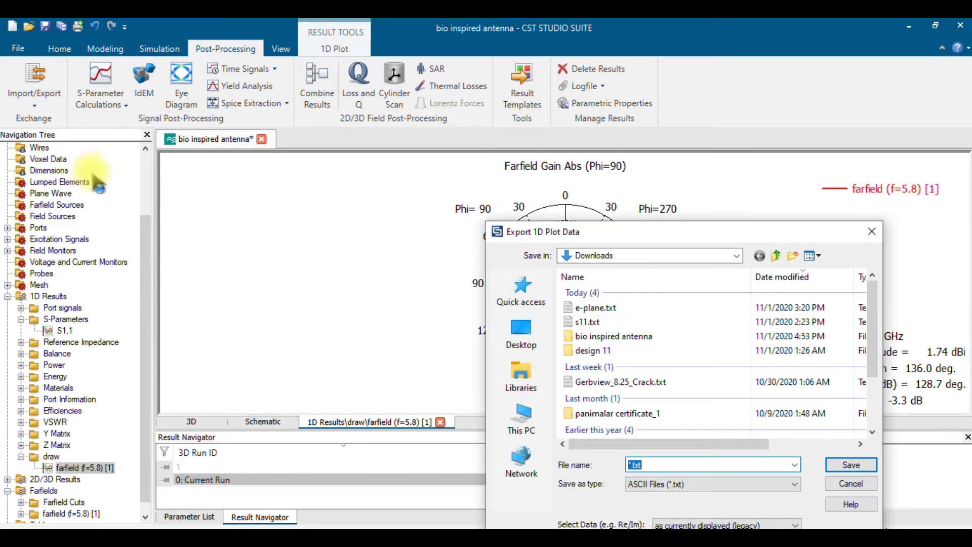
{"action": "left_click_drag", "start_coordinate": [686, 230], "coordinate": [557, 147]}
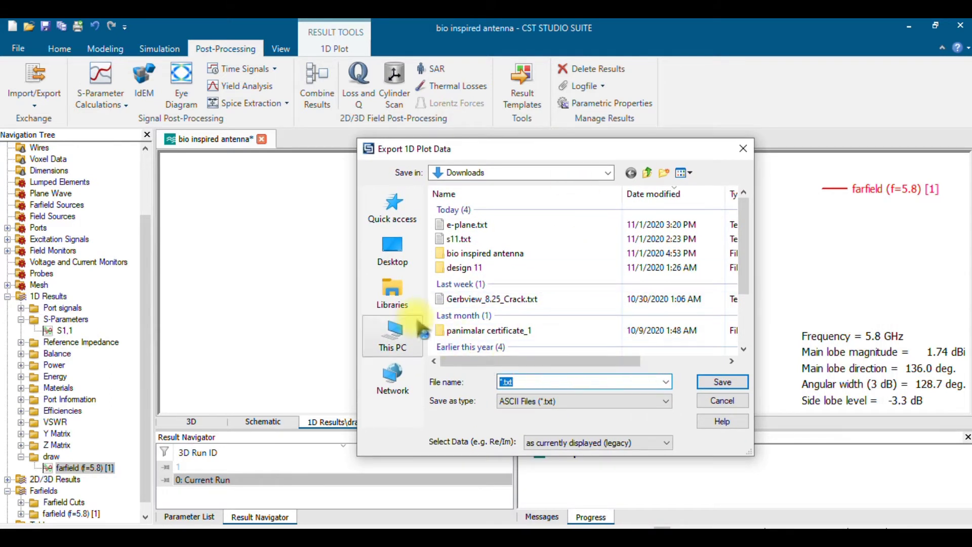
Step: Save the exported plot data in the Pictures library as an ASCII file named eplaneRP
{"action": "left_click", "coordinate": [393, 293]}
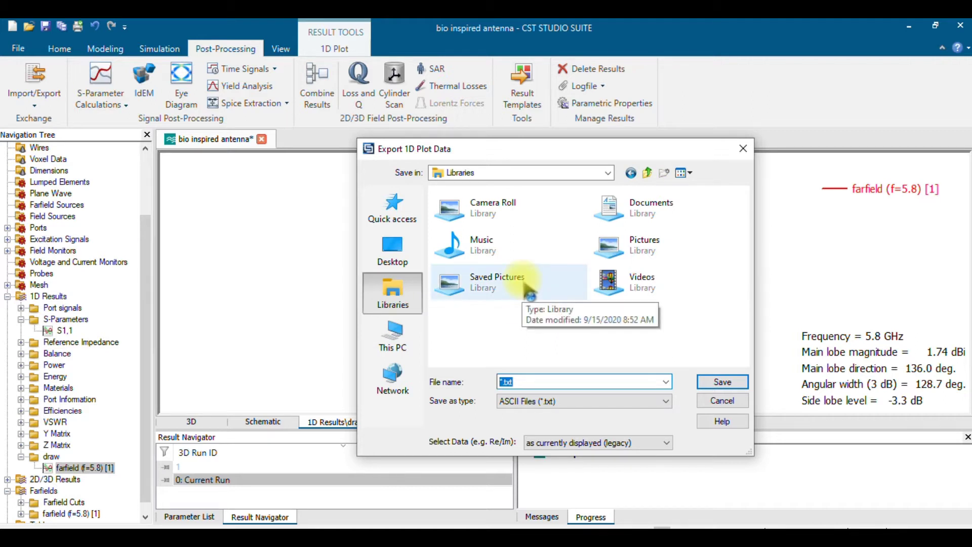
{"action": "double_click", "coordinate": [615, 245]}
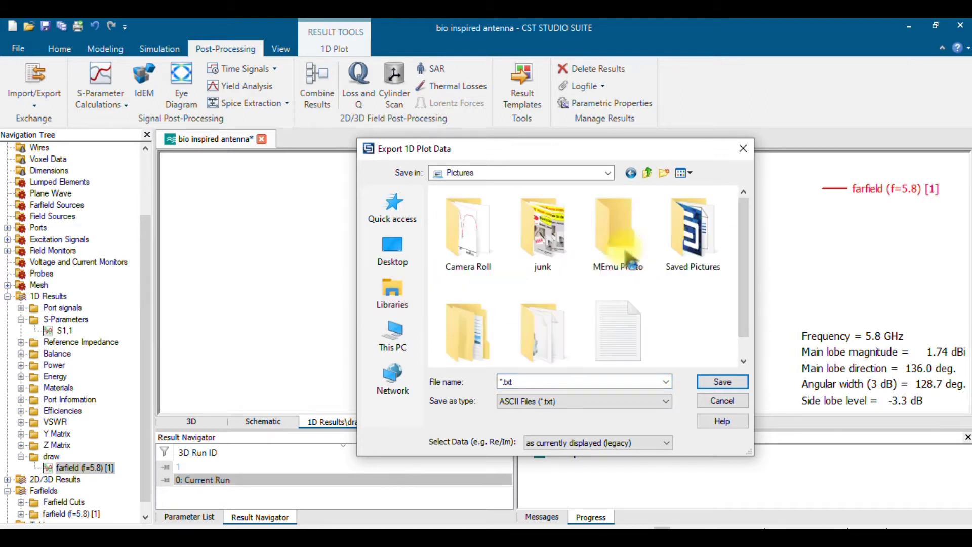
{"action": "double_click", "coordinate": [516, 381]}
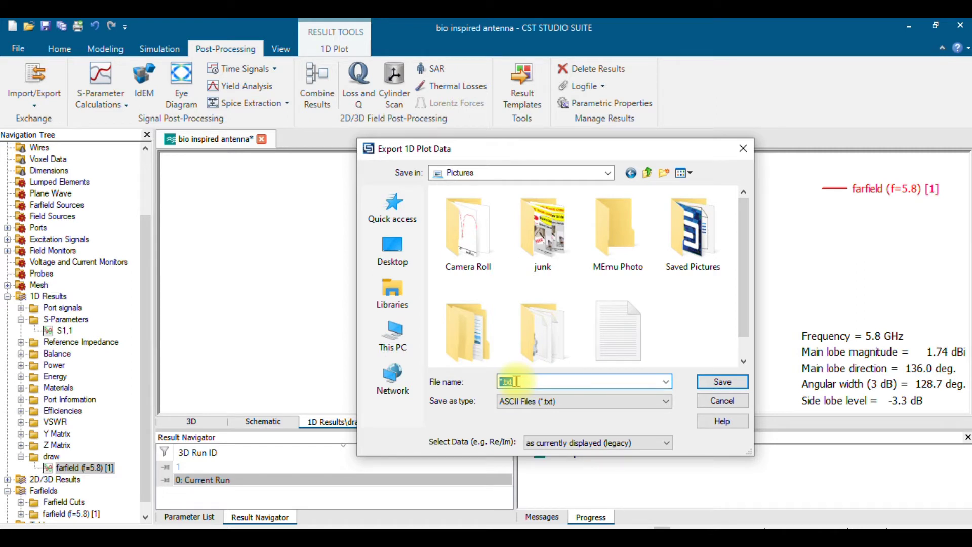
{"action": "type", "text": "eplane"}
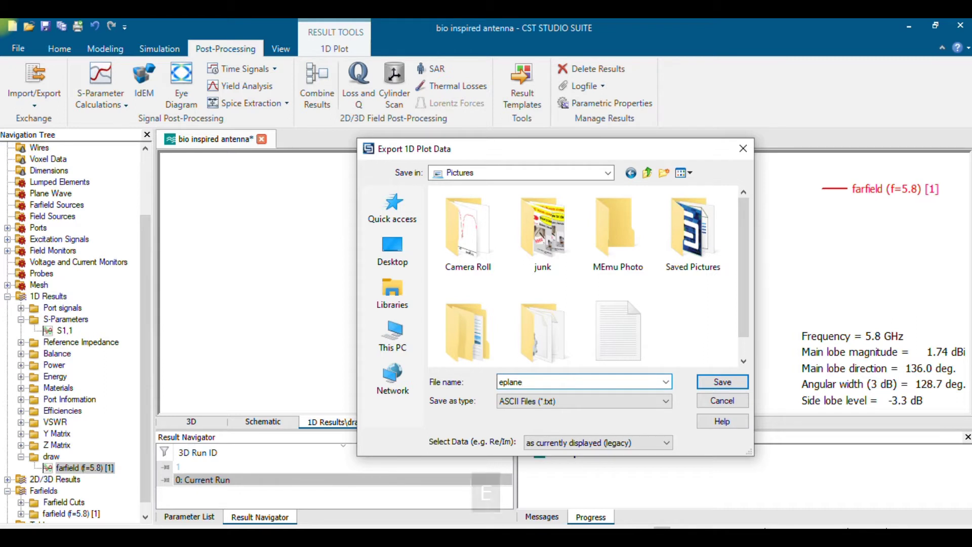
{"action": "type", "text": "r"}
{"action": "type", "text": "p"}
{"action": "key", "text": "BackSpace"}
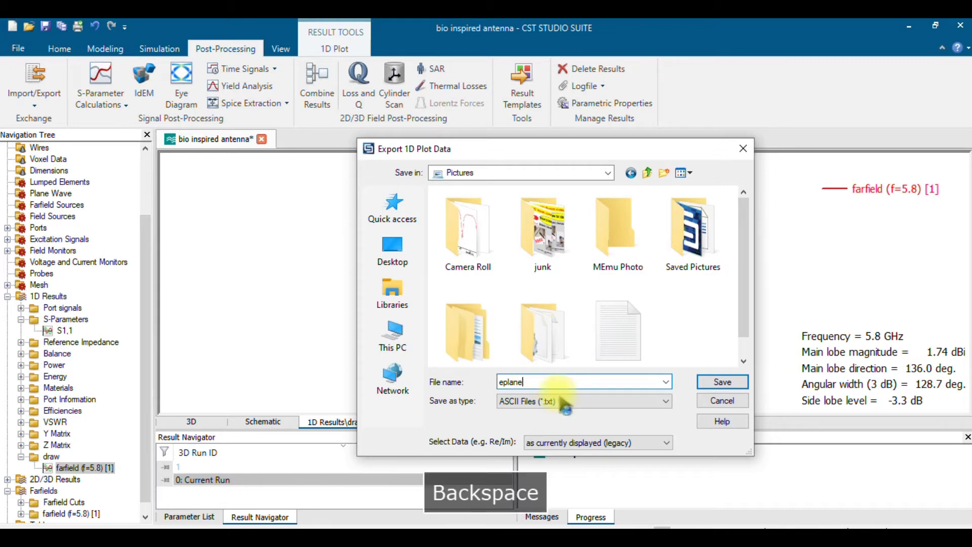
{"action": "type", "text": "RP"}
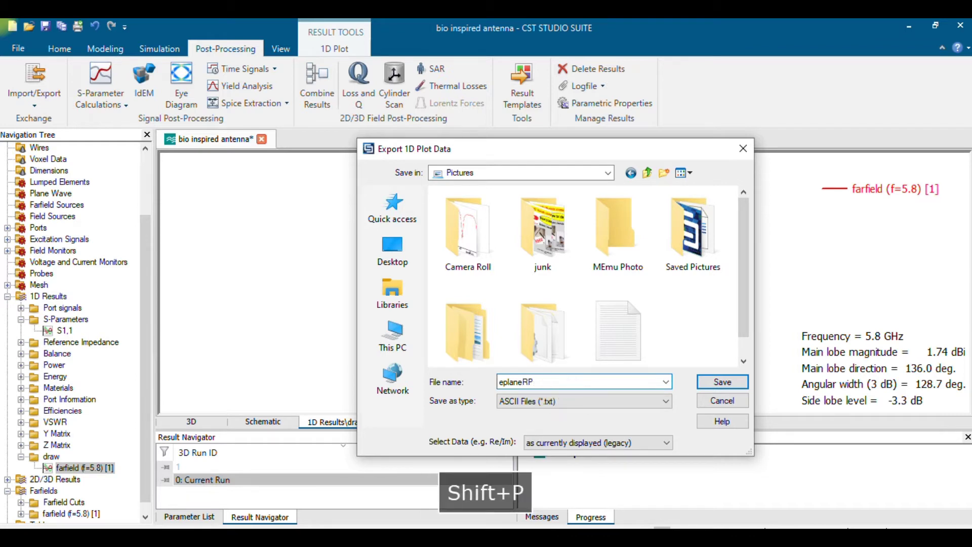
{"action": "left_click", "coordinate": [721, 382]}
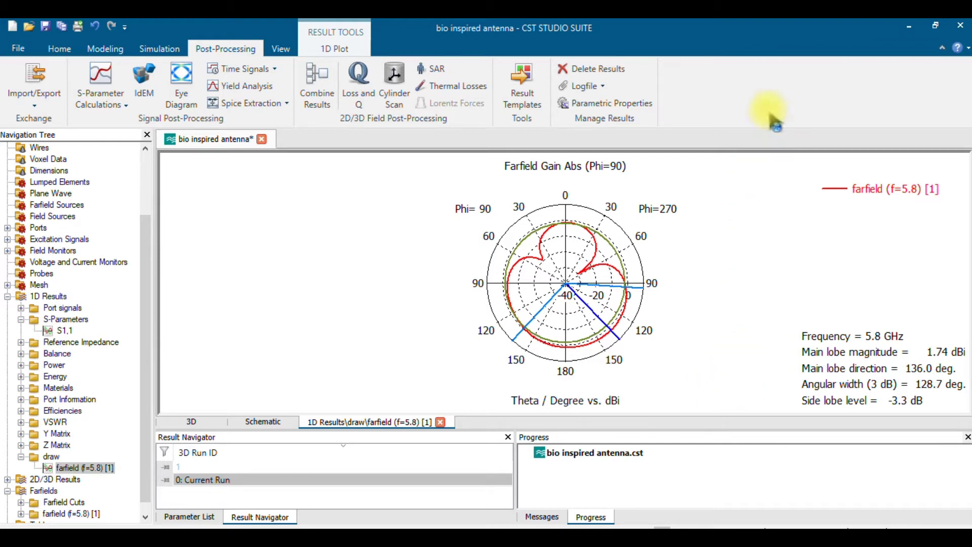
Step: Minimize the open windows, launch Excel and create a blank workbook
{"action": "left_click", "coordinate": [906, 29]}
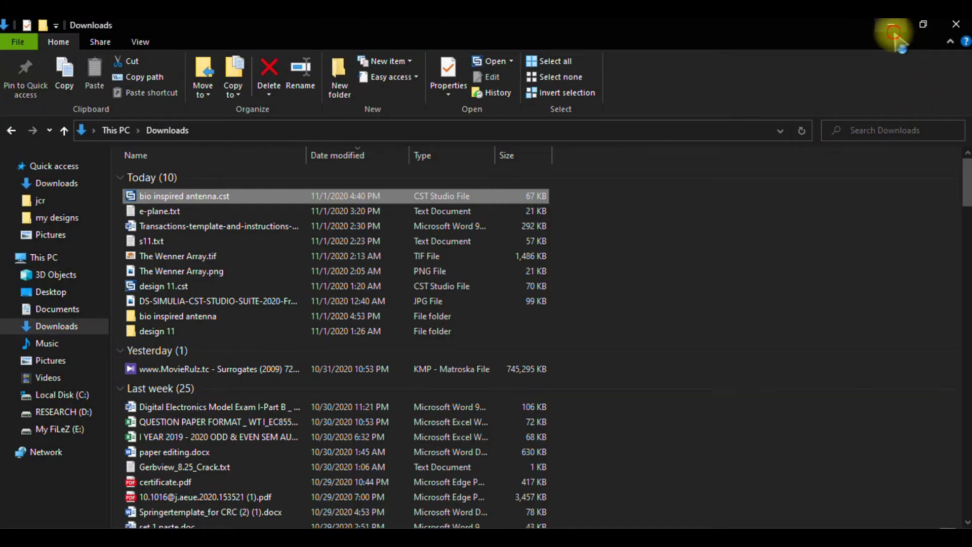
{"action": "left_click", "coordinate": [892, 26]}
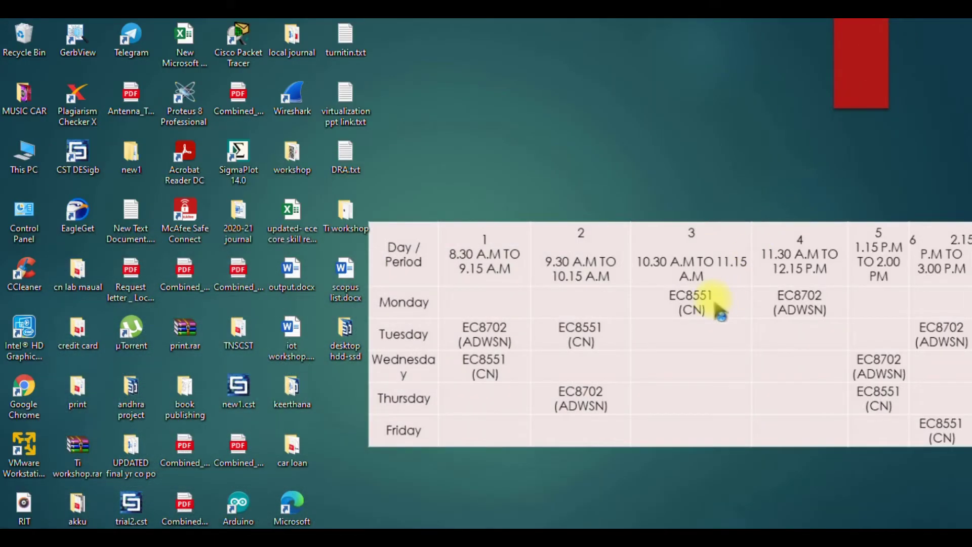
{"action": "key", "text": "super"}
{"action": "type", "text": "exc"}
{"action": "key", "text": "Return"}
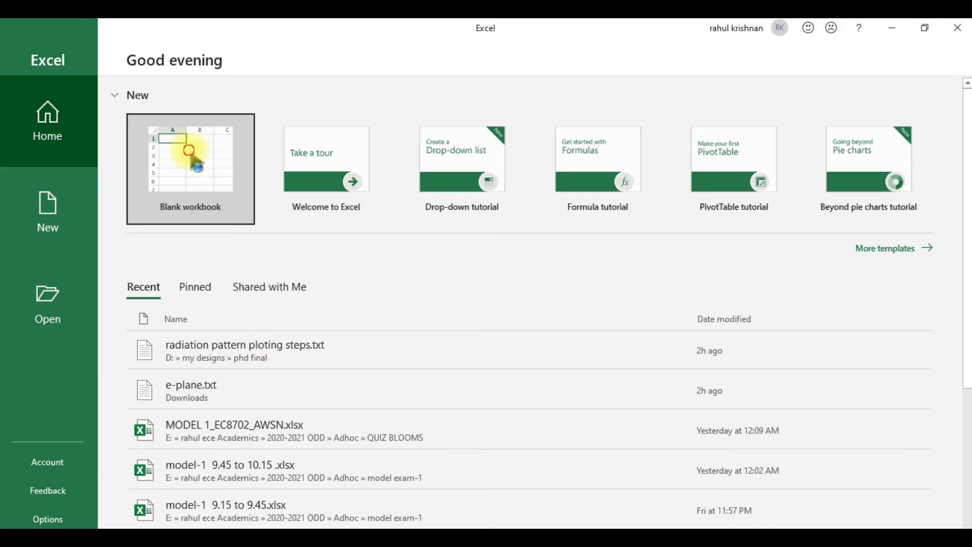
{"action": "left_click", "coordinate": [189, 155]}
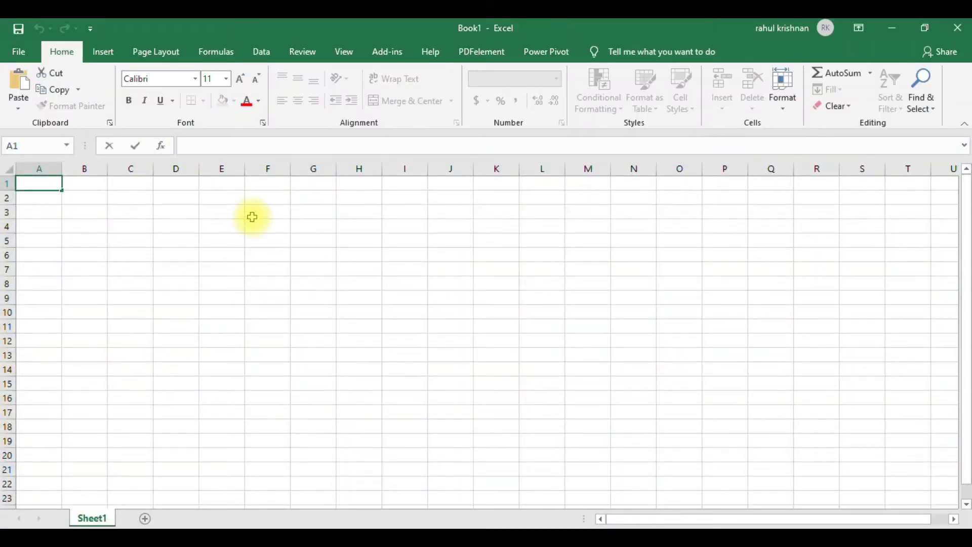
Step: Open eplaneRP.txt from the Pictures folder in Excel, with the file type filter set to All Files
{"action": "left_click", "coordinate": [19, 53]}
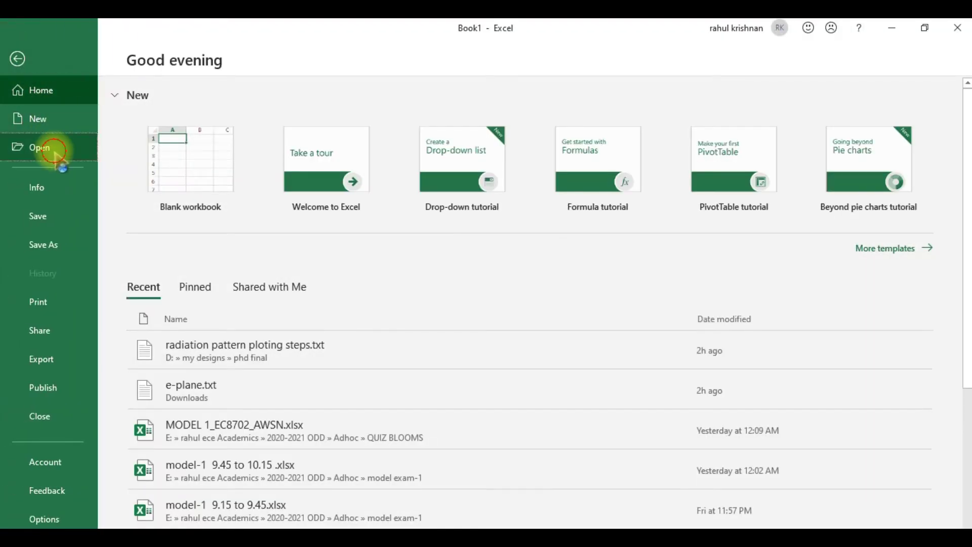
{"action": "left_click", "coordinate": [56, 151]}
{"action": "left_click", "coordinate": [248, 324]}
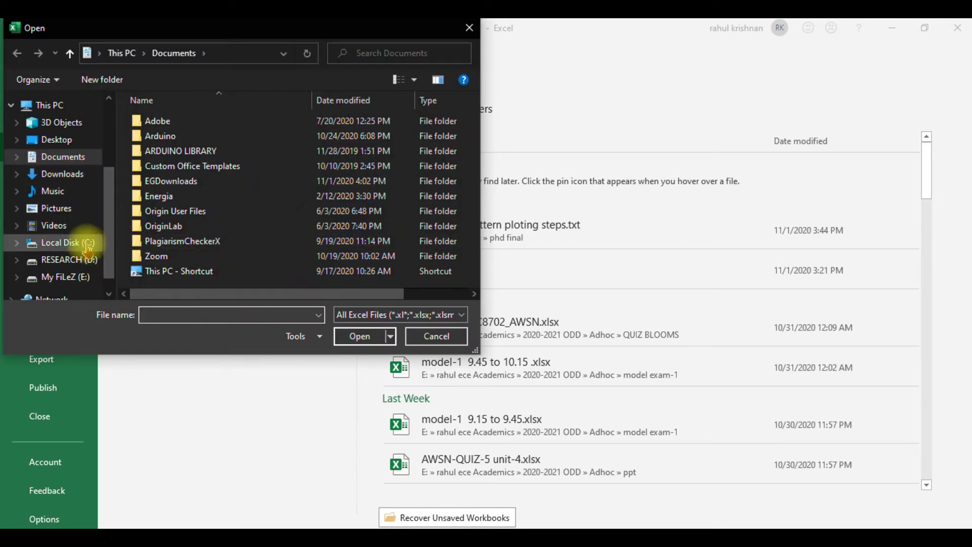
{"action": "left_click", "coordinate": [66, 209]}
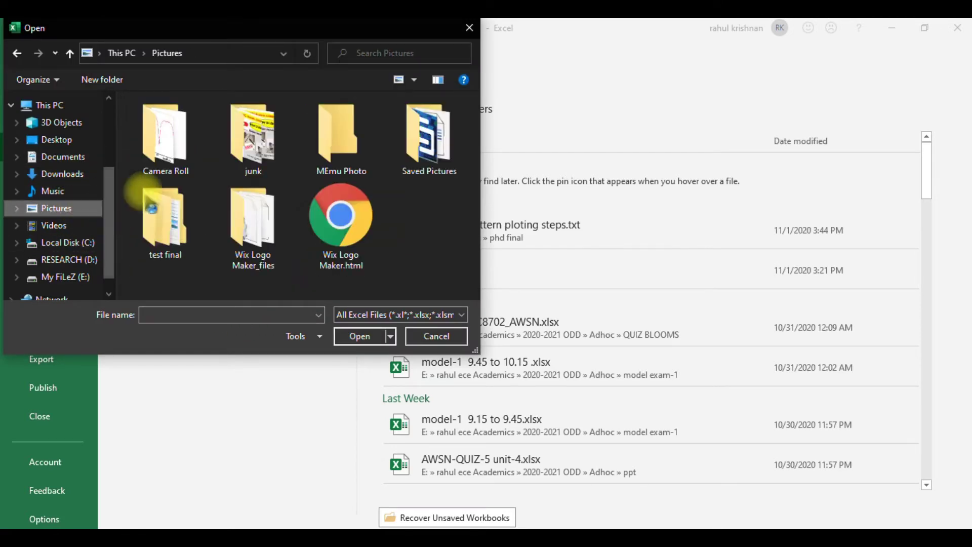
{"action": "left_click", "coordinate": [422, 320]}
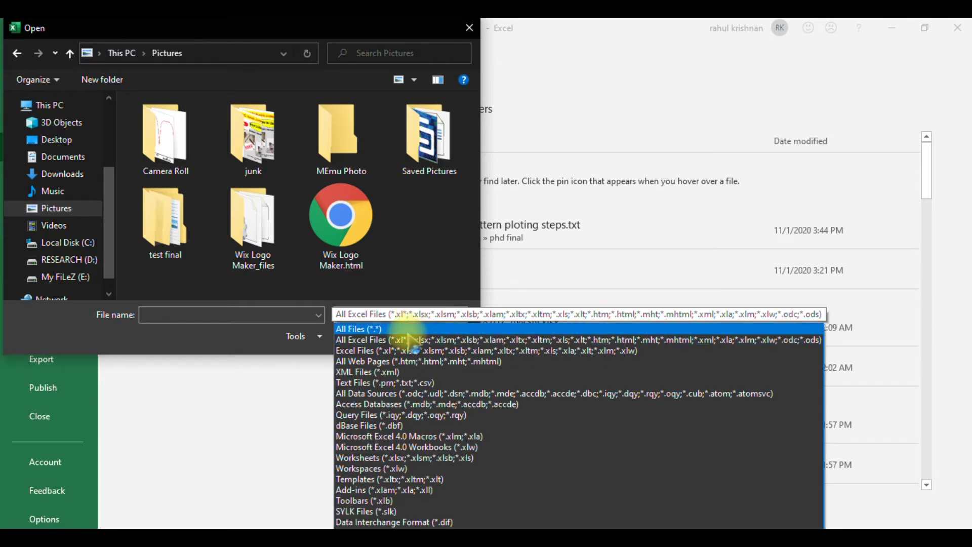
{"action": "left_click", "coordinate": [420, 326]}
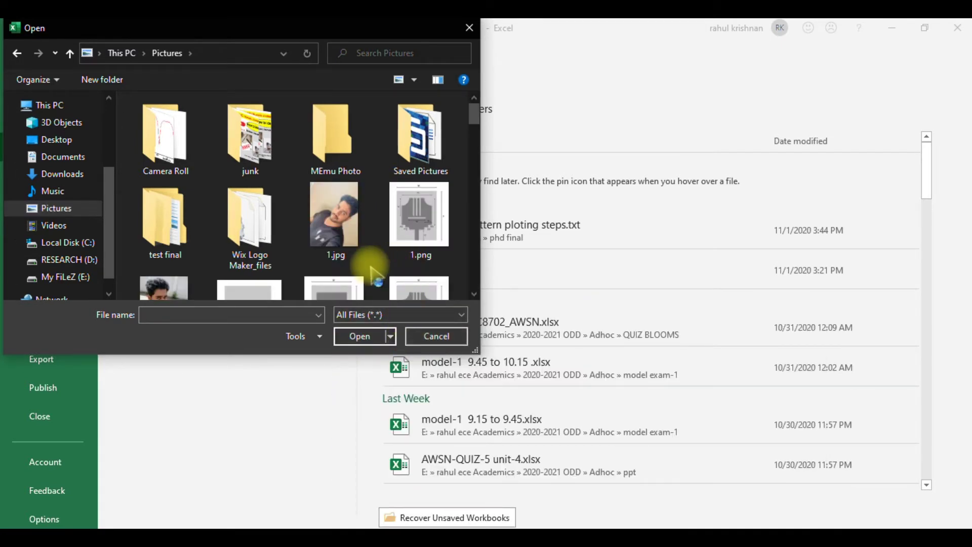
{"action": "scroll", "coordinate": [379, 267], "scroll_direction": "down", "scroll_amount": 3}
{"action": "scroll", "coordinate": [378, 277], "scroll_direction": "down", "scroll_amount": 5}
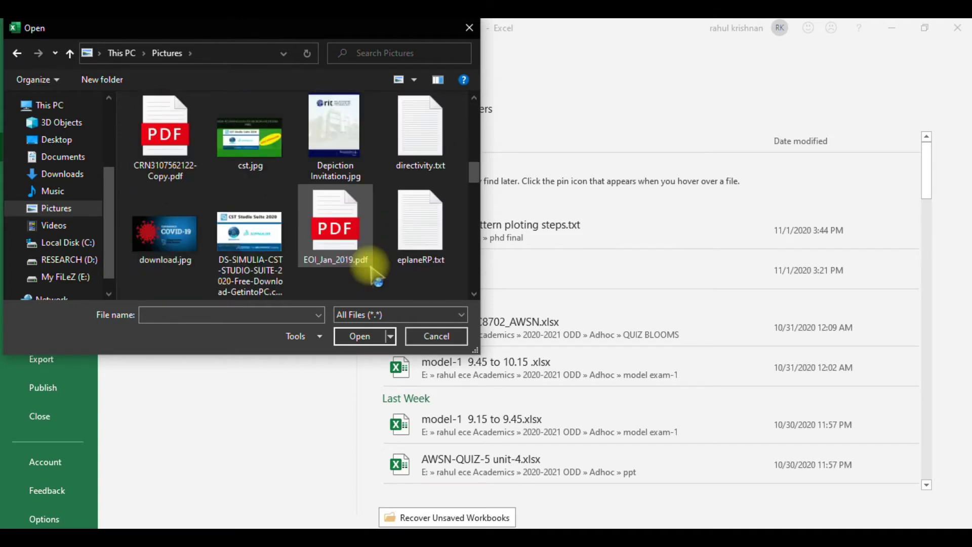
{"action": "left_click", "coordinate": [424, 243]}
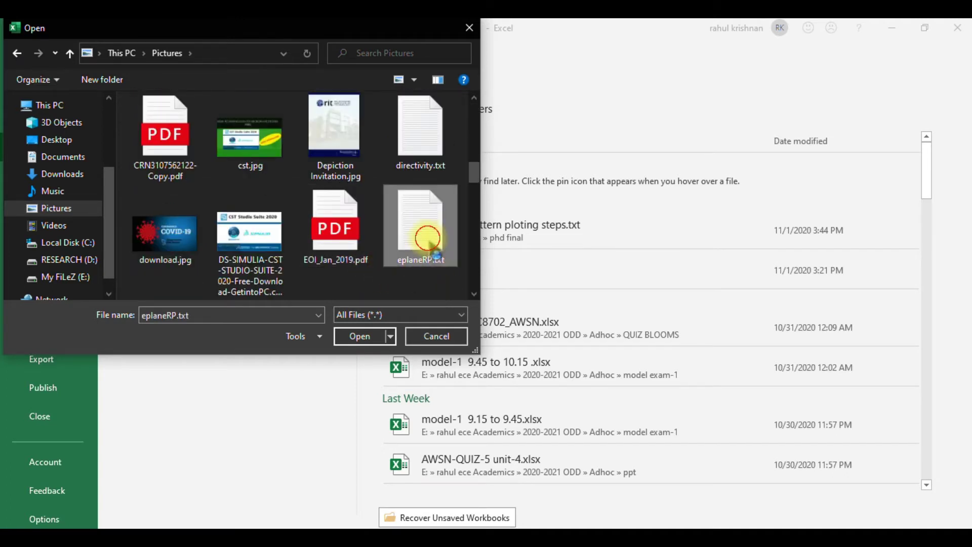
{"action": "left_click", "coordinate": [359, 337]}
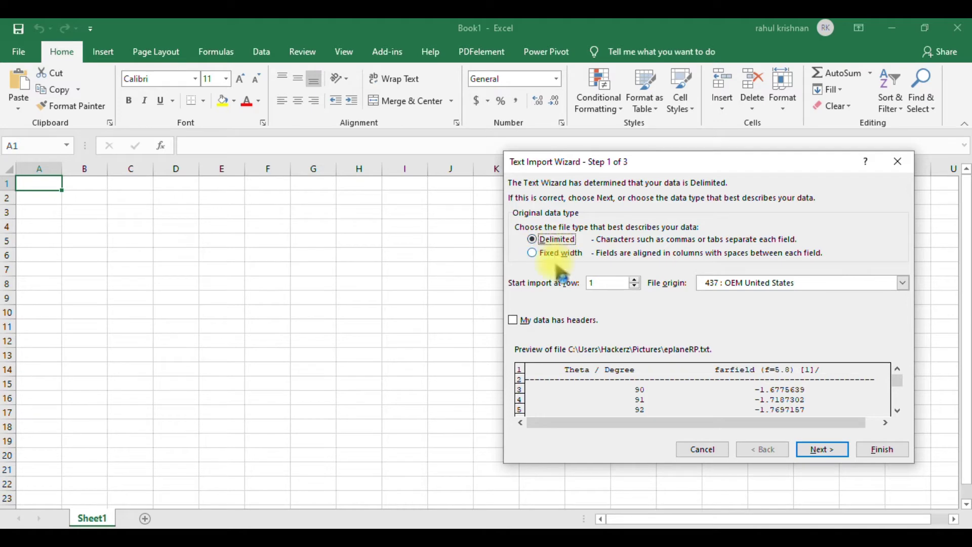
Step: Import the text file as Fixed width data, keeping the proposed column break and the General column format
{"action": "left_click", "coordinate": [531, 254]}
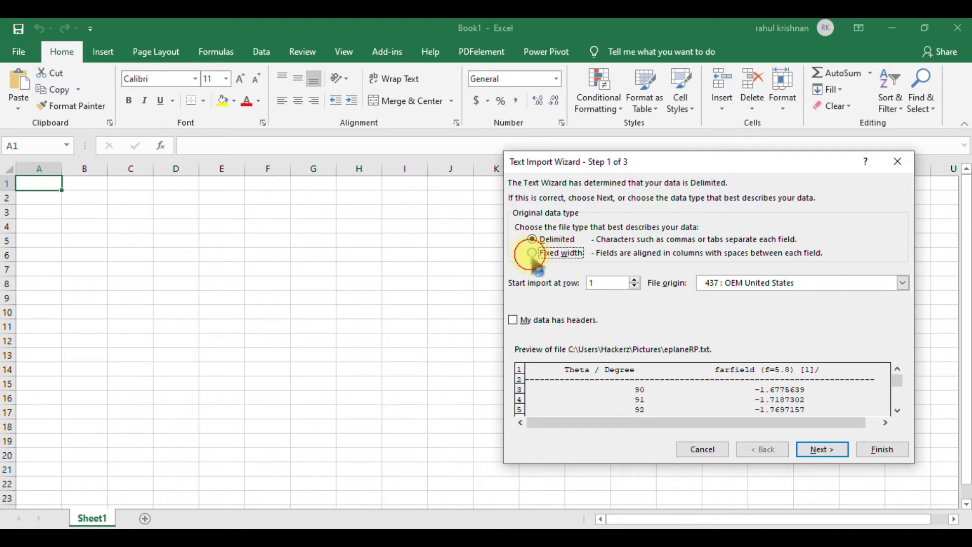
{"action": "left_click", "coordinate": [816, 450]}
{"action": "left_click", "coordinate": [816, 452]}
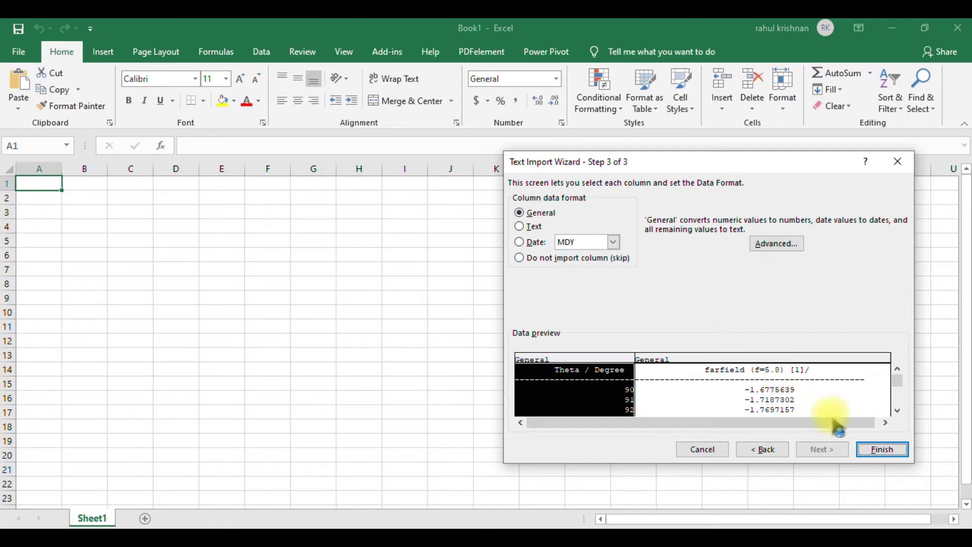
{"action": "left_click", "coordinate": [881, 450]}
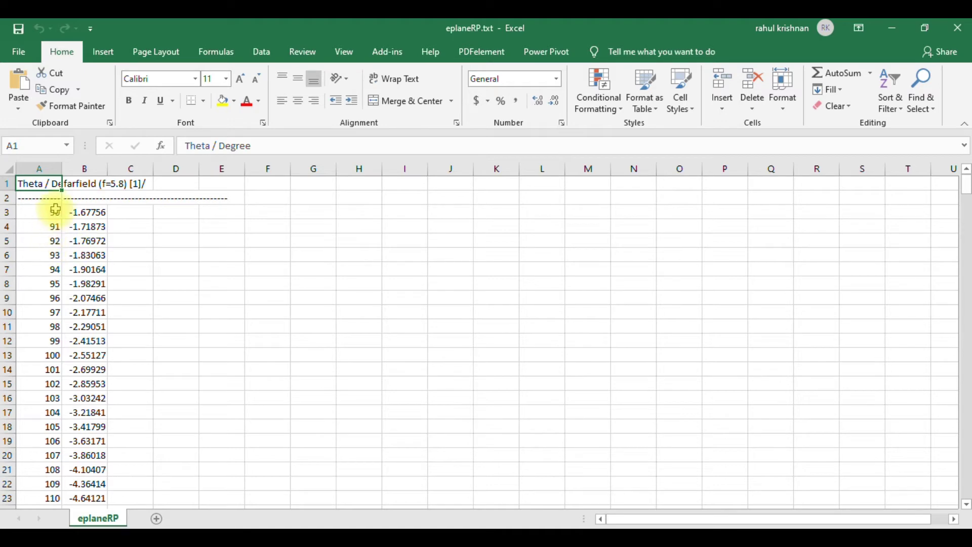
Step: Examine the imported theta angle column and the farfield gain column
{"action": "left_click", "coordinate": [44, 169]}
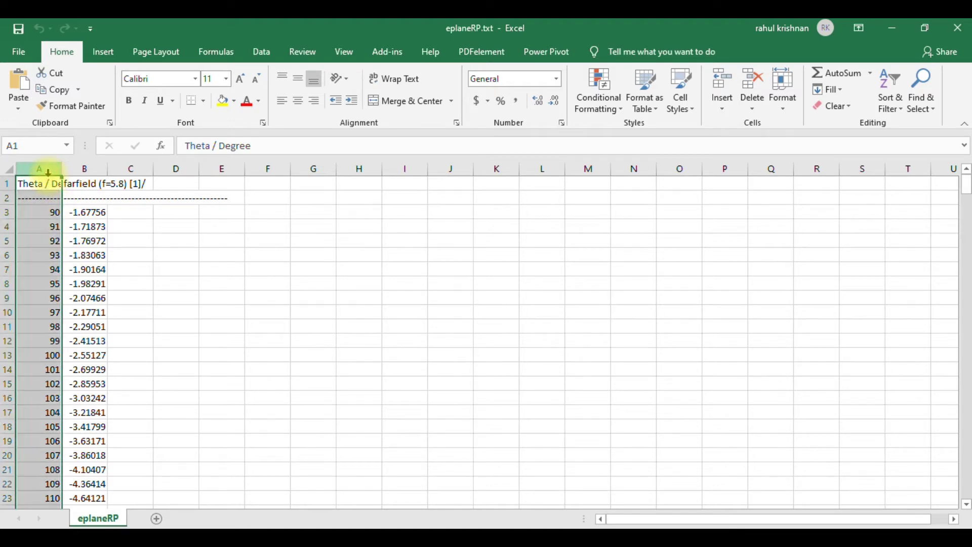
{"action": "left_click", "coordinate": [94, 173]}
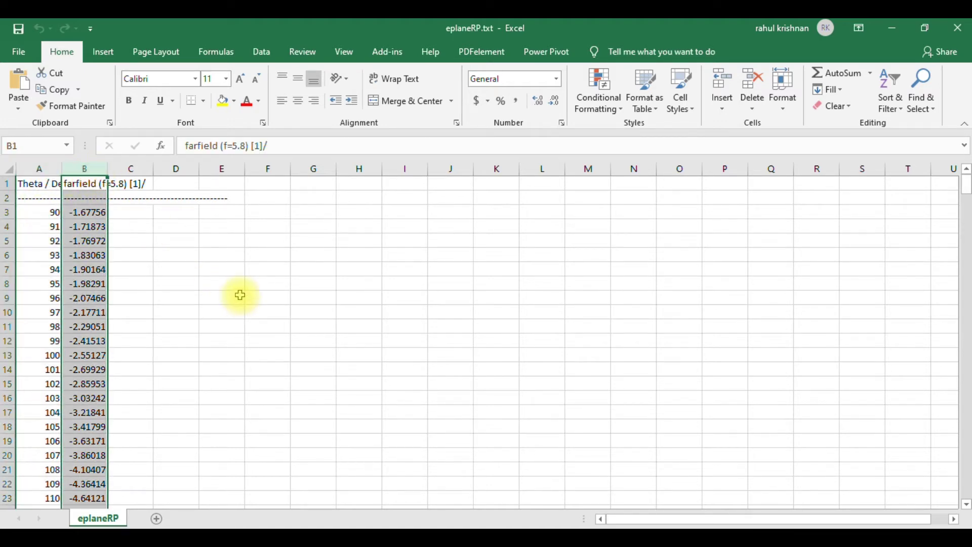
{"action": "left_click", "coordinate": [193, 282]}
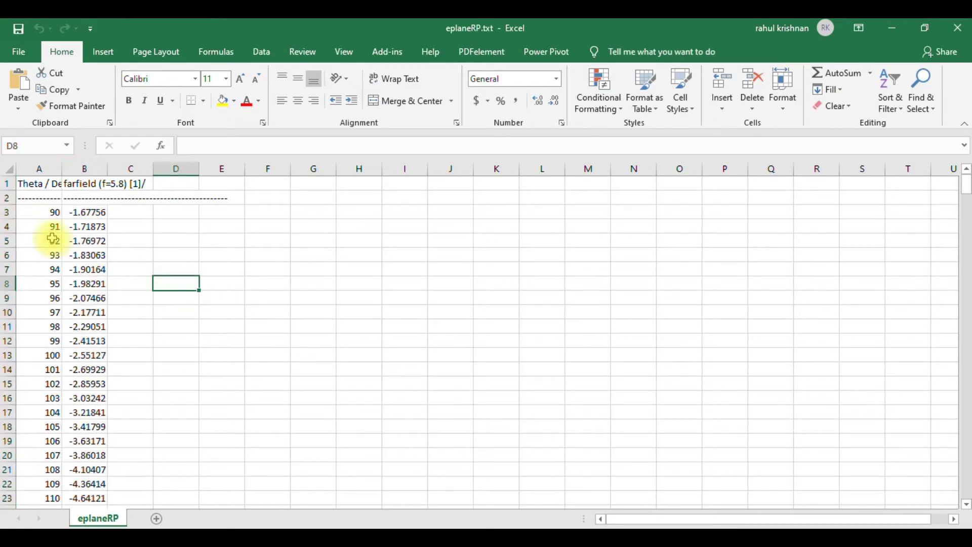
Step: Compare the theta column's angle range with the polar plot in CST Studio Suite, checking the column's last row in the eplaneRP workbook
{"action": "left_click", "coordinate": [47, 213]}
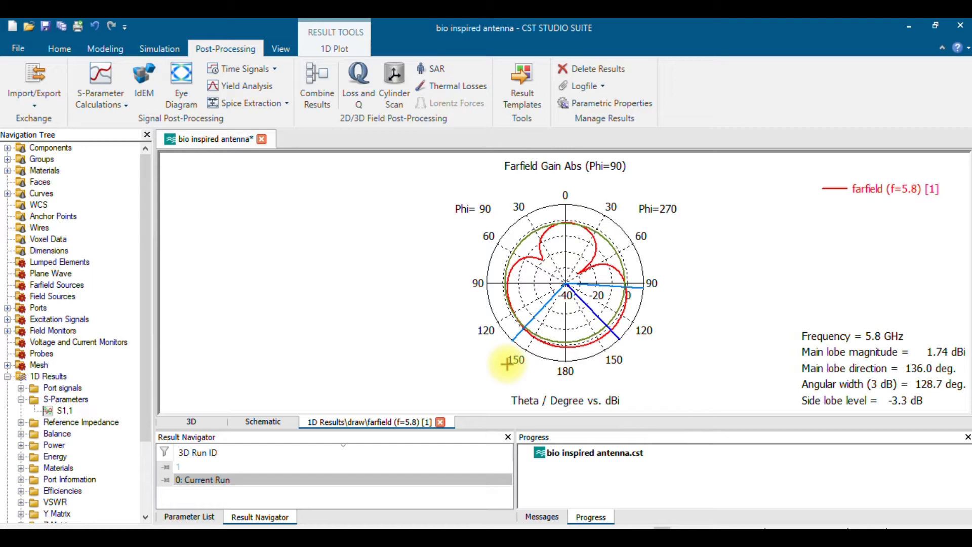
{"action": "mouse_move", "coordinate": [538, 526]}
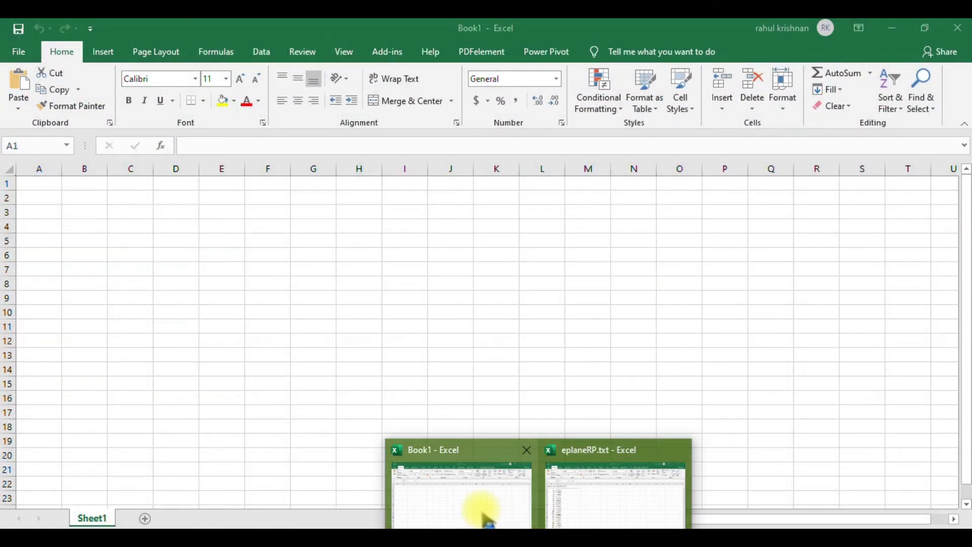
{"action": "left_click", "coordinate": [482, 514]}
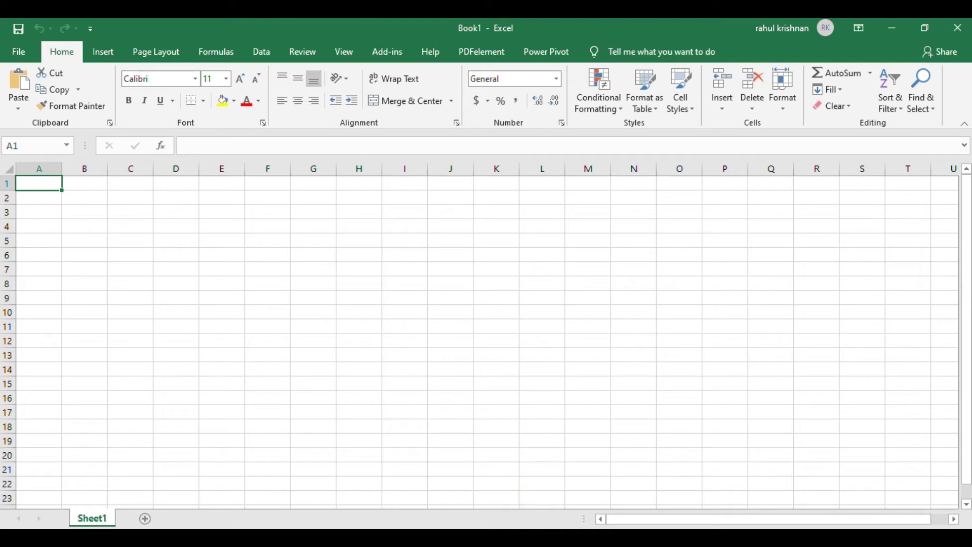
{"action": "left_click", "coordinate": [586, 511]}
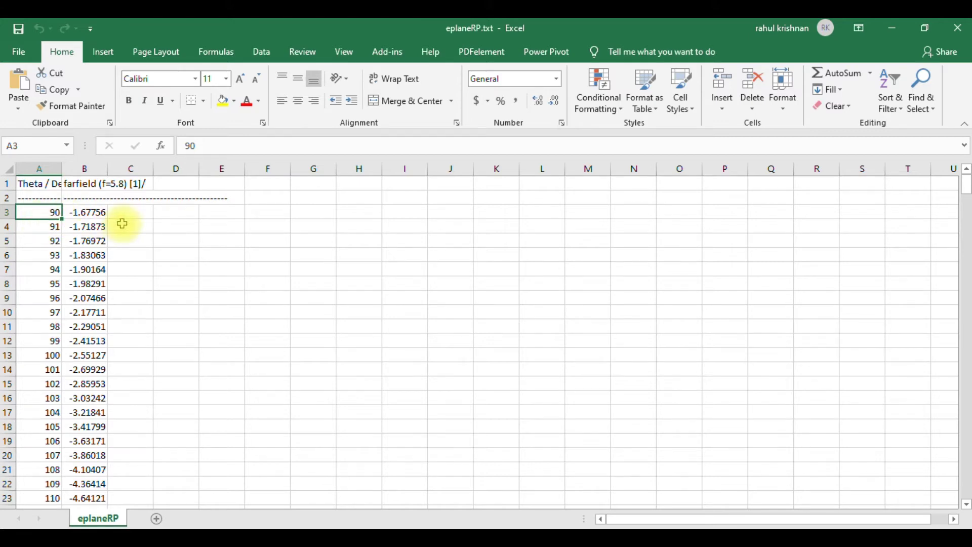
{"action": "key", "text": "ctrl+shift+Down"}
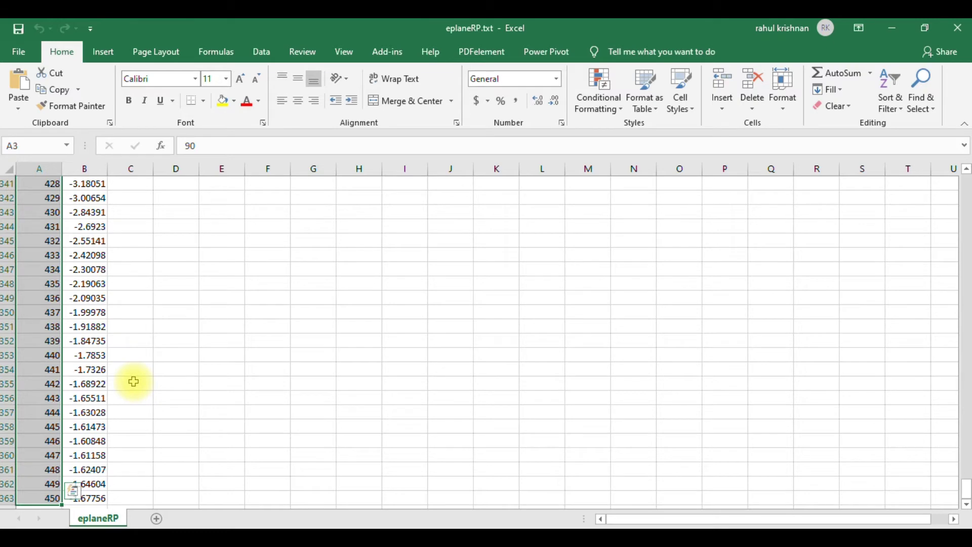
{"action": "key", "text": "ctrl+Up"}
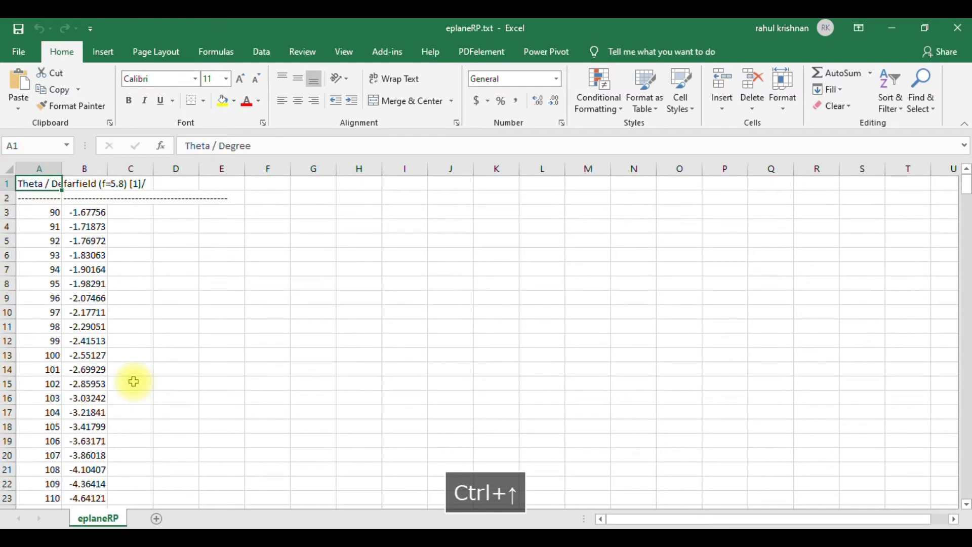
Step: Overwrite the first four theta values in A3:A6 with 0, 1, 2 and 3
{"action": "left_click", "coordinate": [46, 211]}
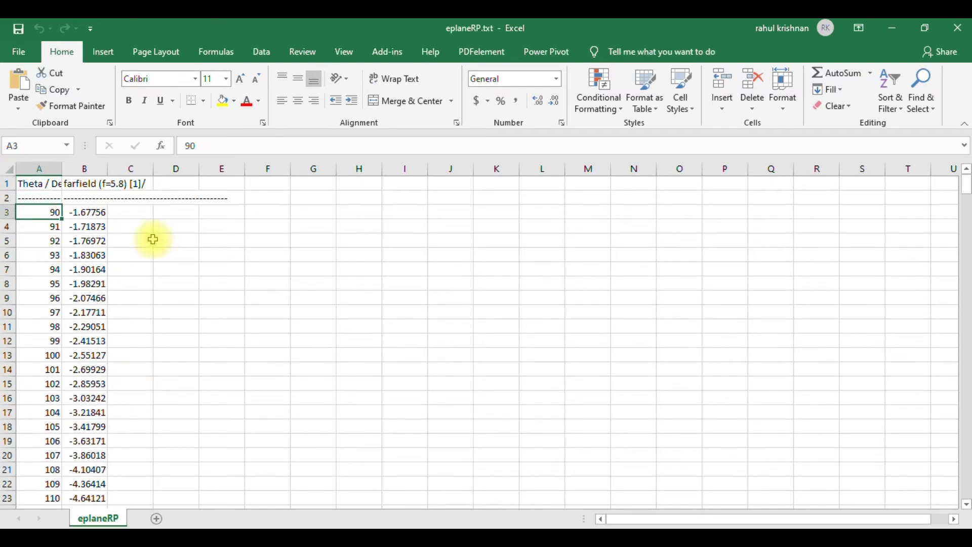
{"action": "type", "text": "0"}
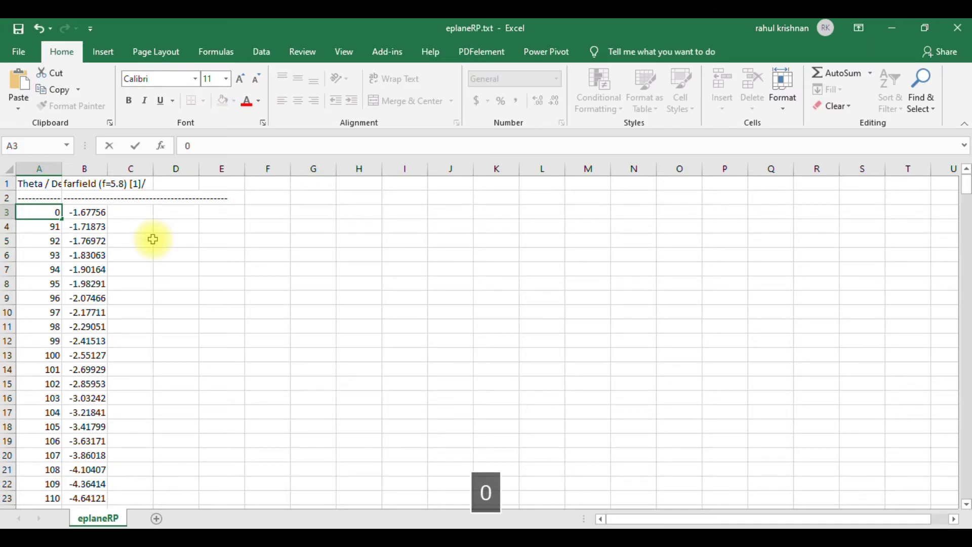
{"action": "key", "text": "Down"}
{"action": "type", "text": "1"}
{"action": "key", "text": "Down"}
{"action": "type", "text": "2"}
{"action": "key", "text": "Down"}
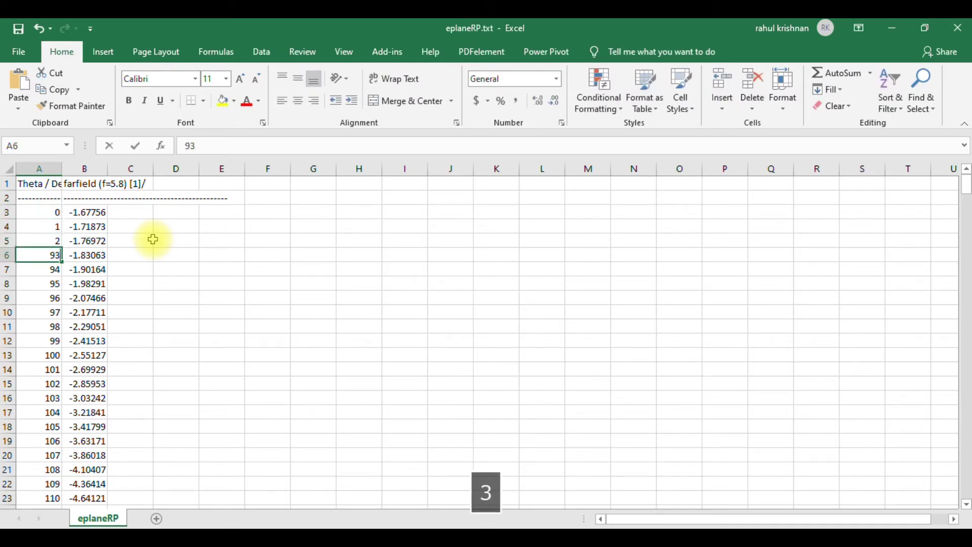
{"action": "type", "text": "3"}
Step: Fill the number series from A3:A6 down the whole theta column and check its last row
{"action": "left_click_drag", "start_coordinate": [50, 211], "coordinate": [43, 254]}
{"action": "double_click", "coordinate": [61, 261]}
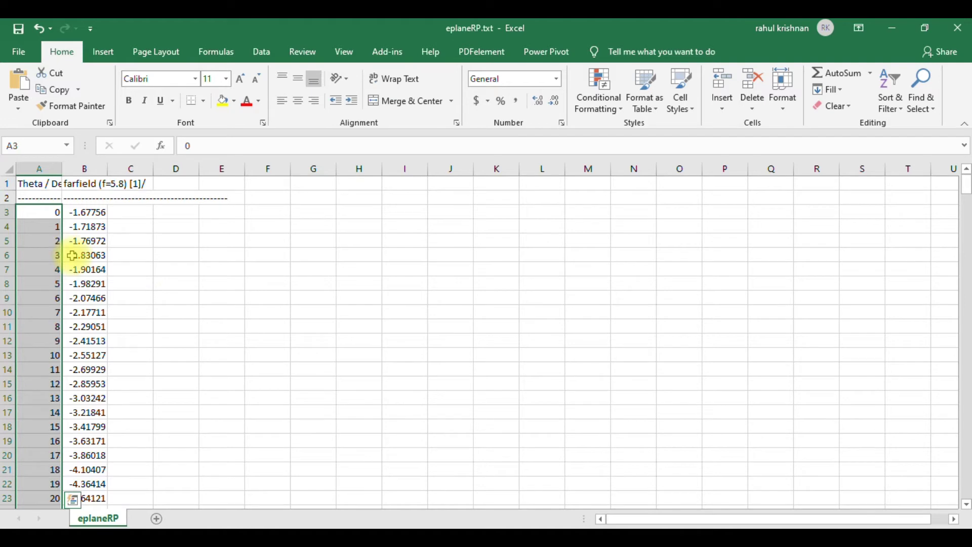
{"action": "key", "text": "ctrl+shift+Down"}
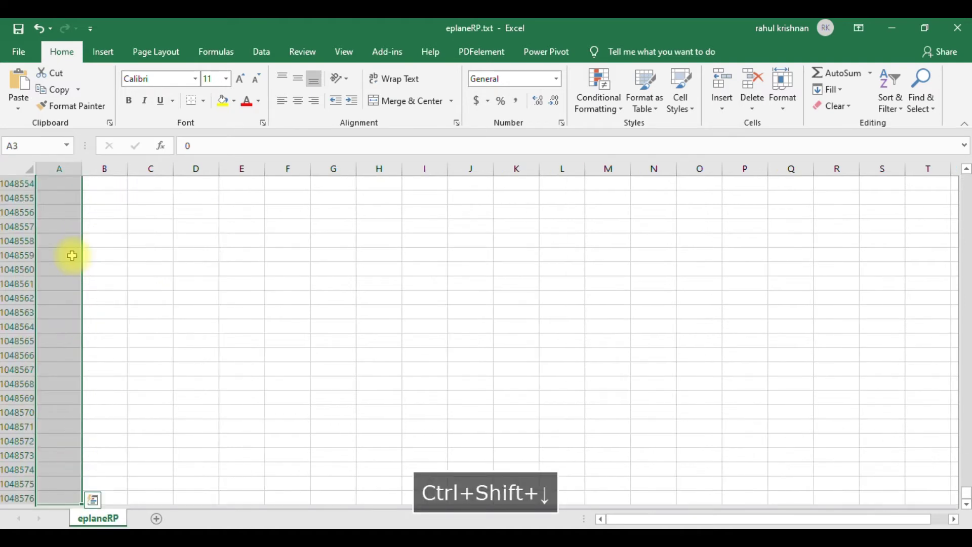
{"action": "key", "text": "ctrl+shift+Up"}
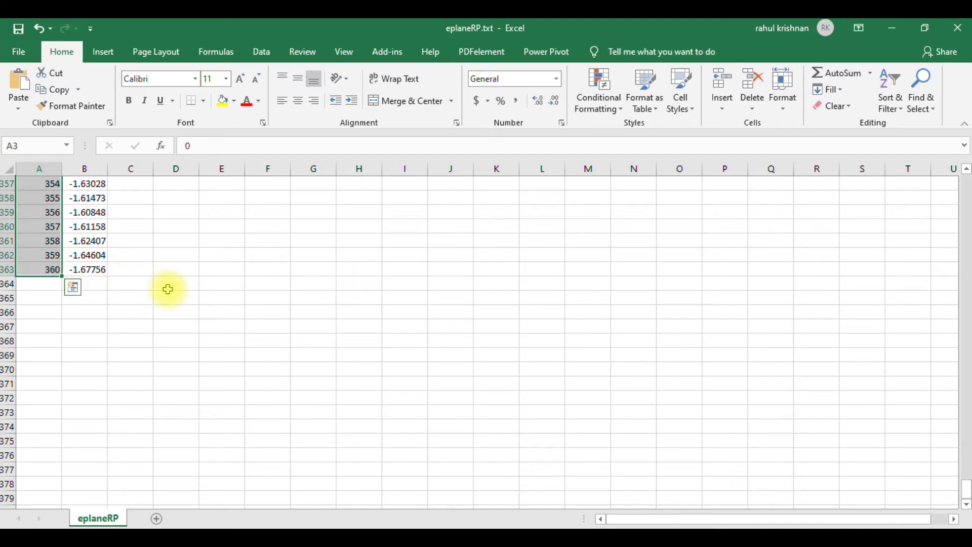
{"action": "scroll", "coordinate": [167, 286], "scroll_direction": "up", "scroll_amount": 5}
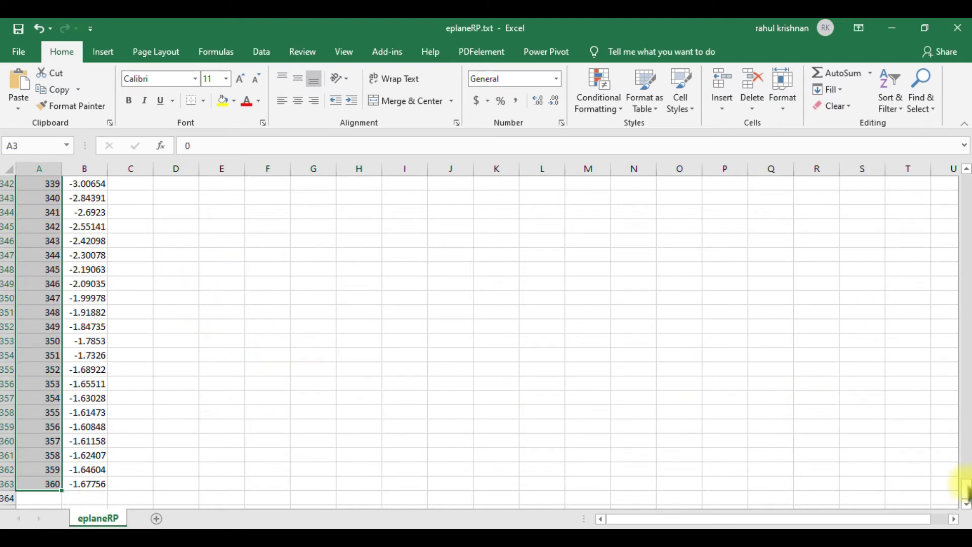
{"action": "left_click_drag", "start_coordinate": [966, 489], "coordinate": [932, 191]}
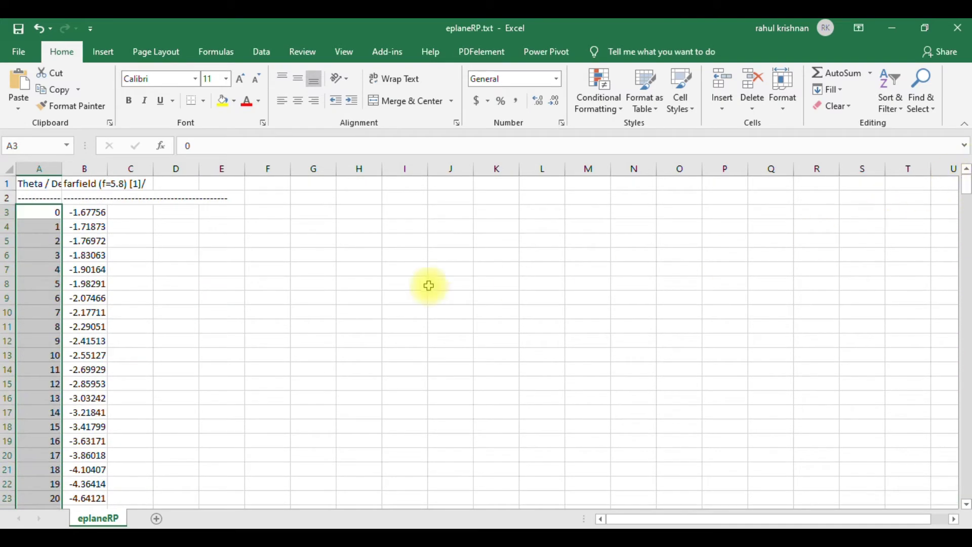
{"action": "left_click", "coordinate": [312, 313]}
Step: Normalize the farfield gain by entering =B3-MAX(B:B) in C3 and filling the formula down column C
{"action": "left_click", "coordinate": [86, 212]}
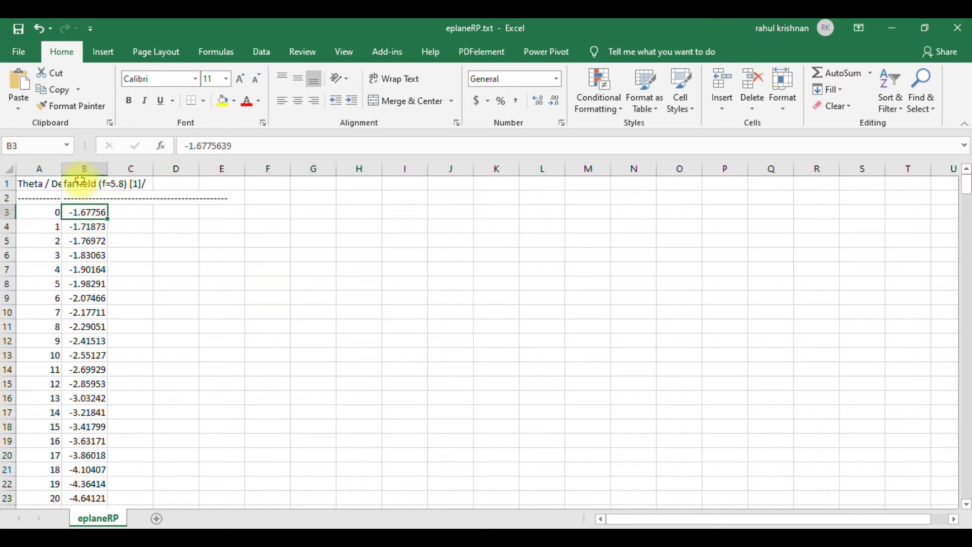
{"action": "left_click", "coordinate": [141, 214]}
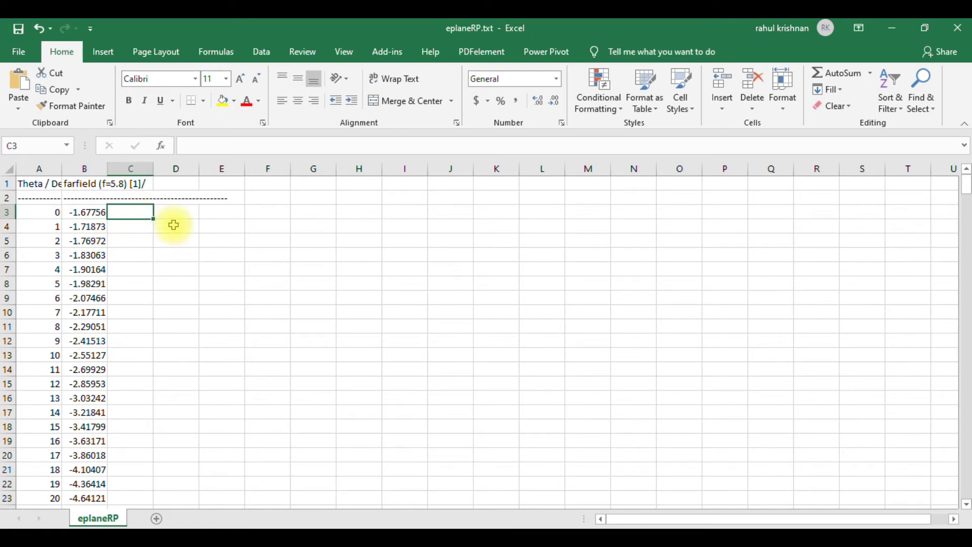
{"action": "type", "text": "="}
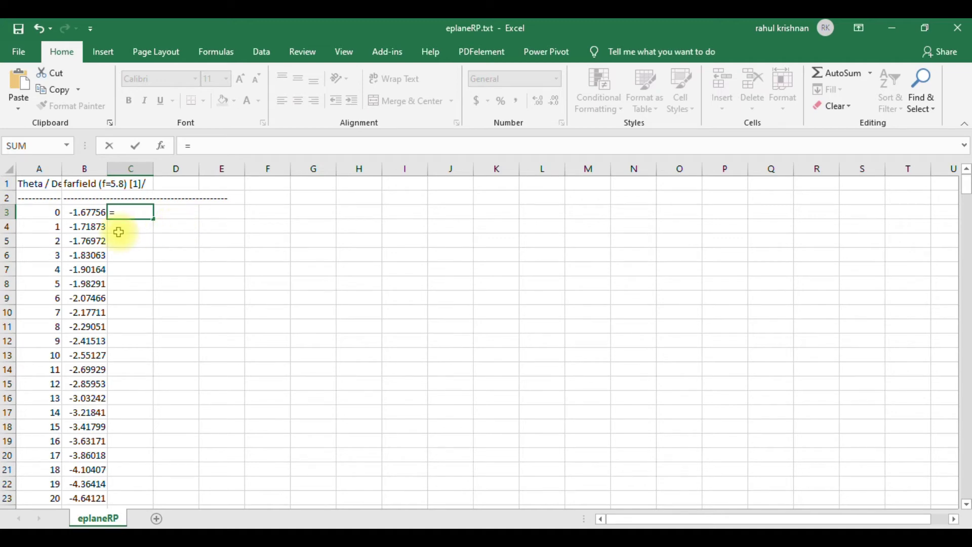
{"action": "left_click", "coordinate": [82, 211]}
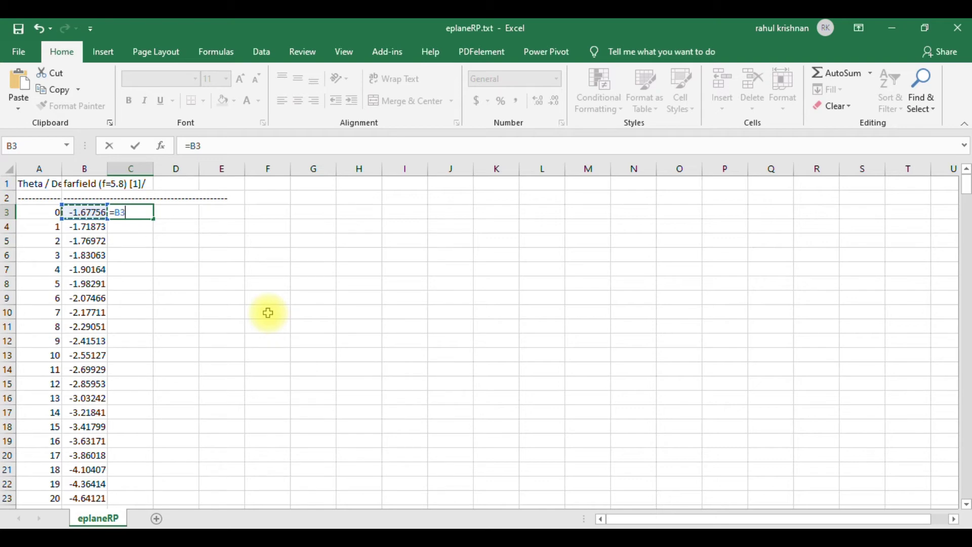
{"action": "type", "text": "-Max"}
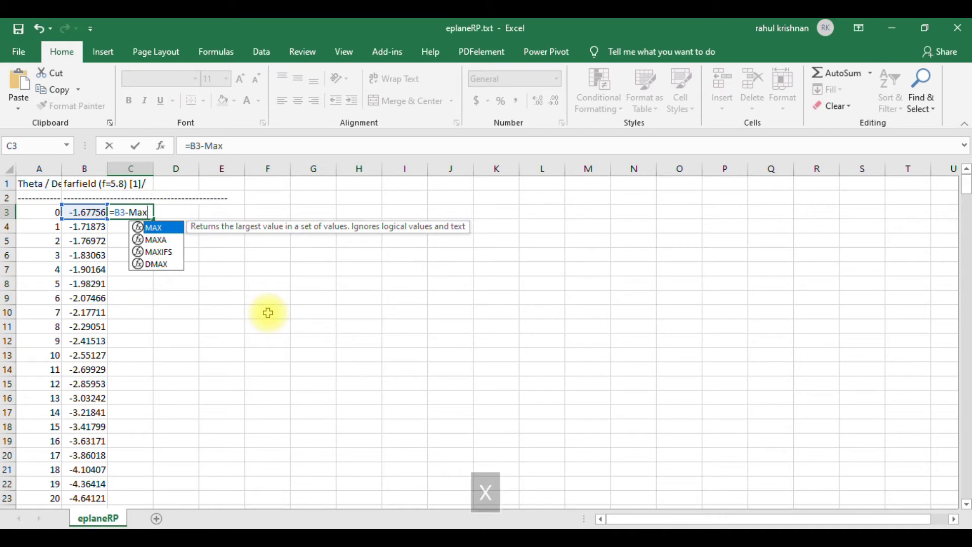
{"action": "key", "text": "Tab"}
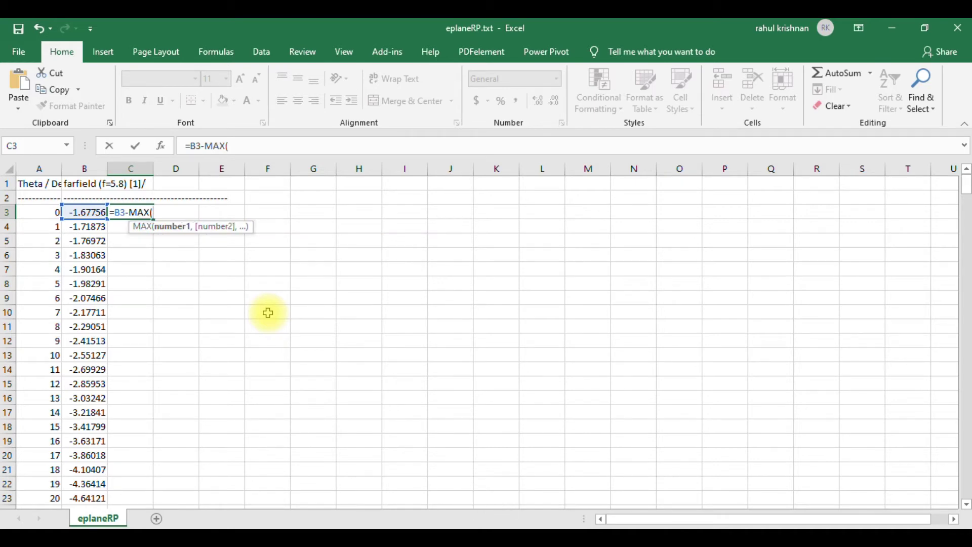
{"action": "key", "text": "Caps_Lock"}
{"action": "type", "text": "B"}
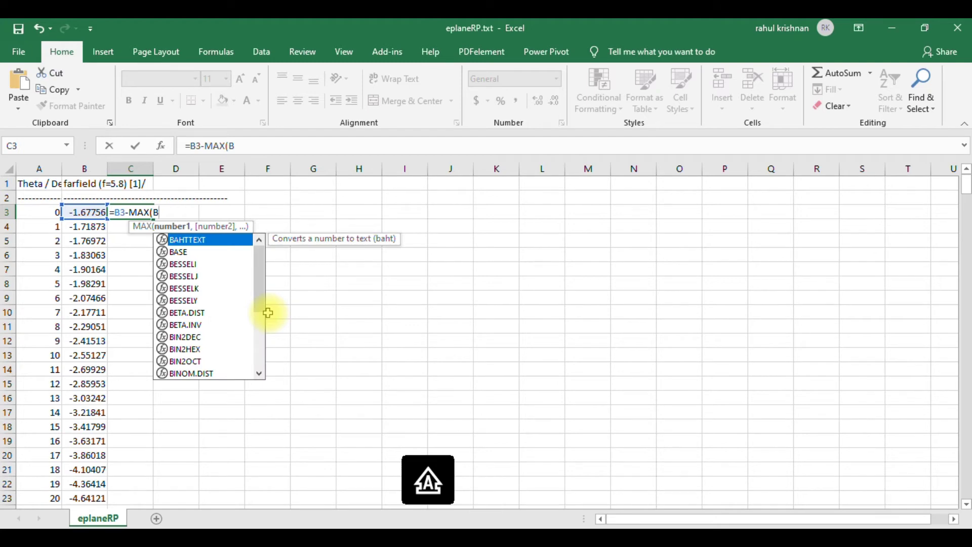
{"action": "type", "text": ":"}
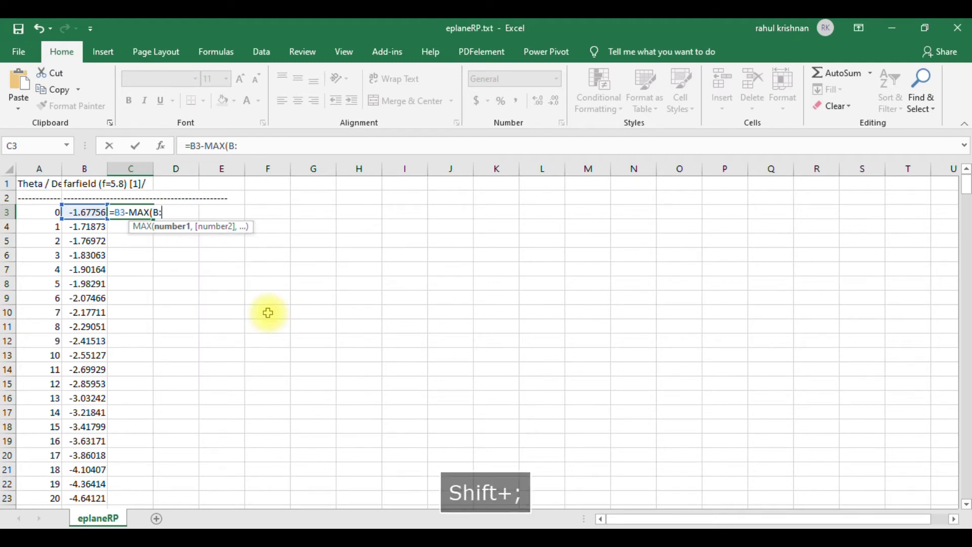
{"action": "type", "text": "B)"}
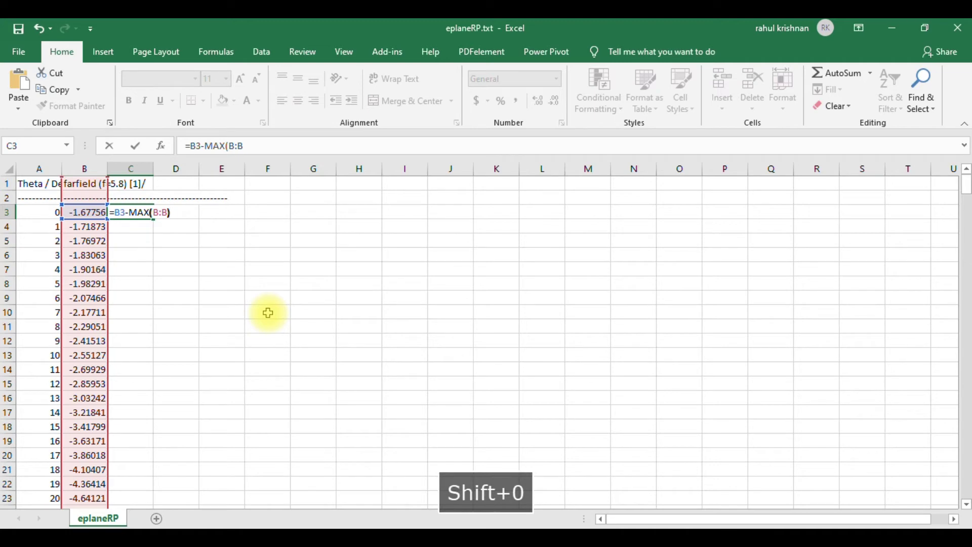
{"action": "key", "text": "Return"}
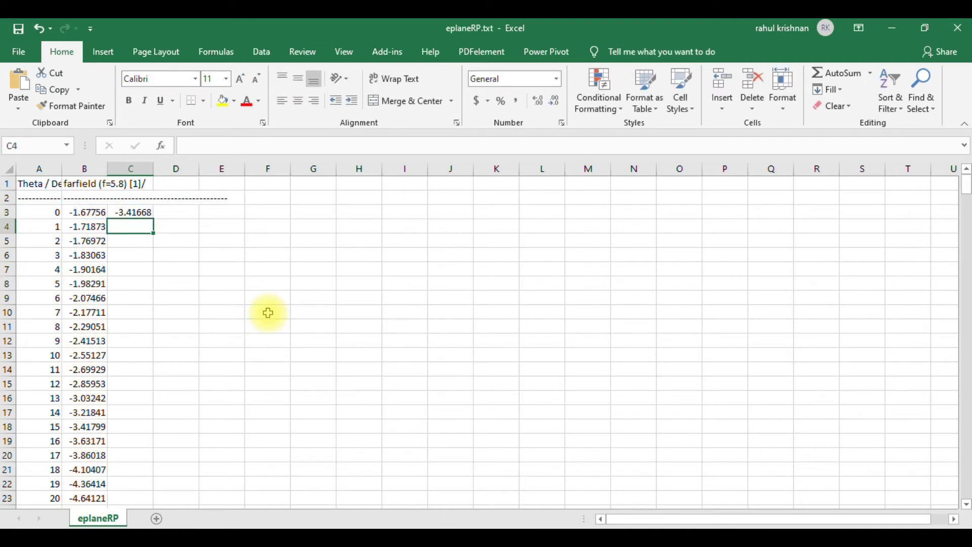
{"action": "left_click", "coordinate": [135, 212]}
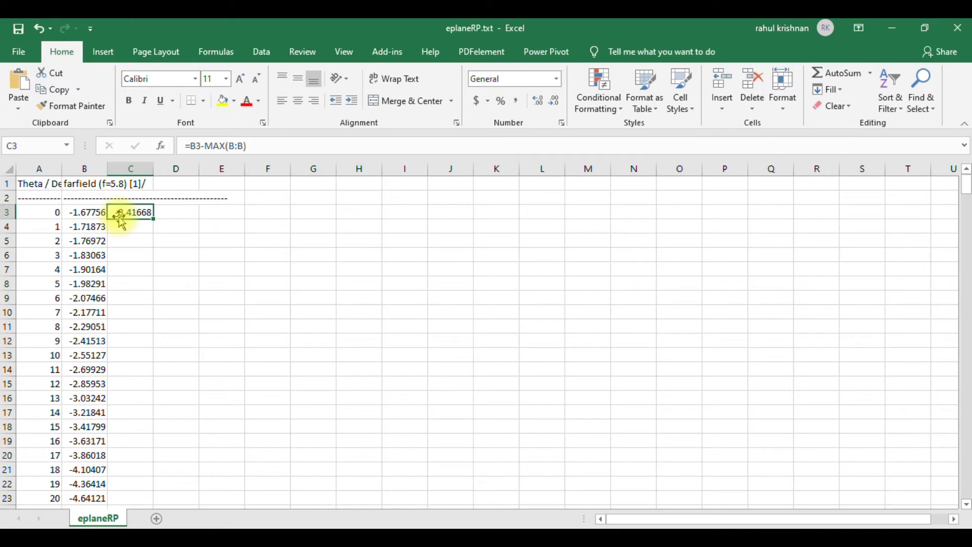
{"action": "double_click", "coordinate": [154, 219]}
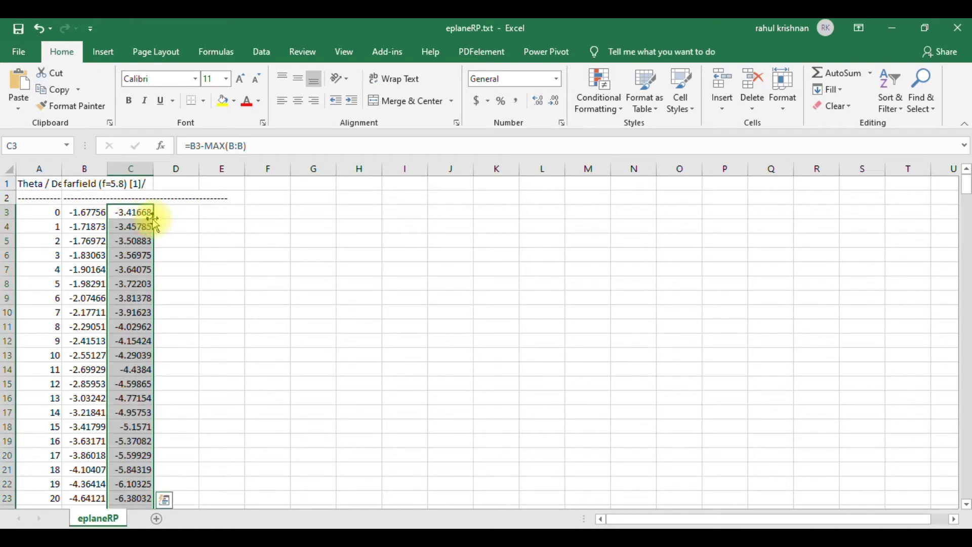
Step: Look through column C for the maximum normalized gain and inspect the matching original gain in column B
{"action": "scroll", "coordinate": [131, 222], "scroll_direction": "down", "scroll_amount": 10}
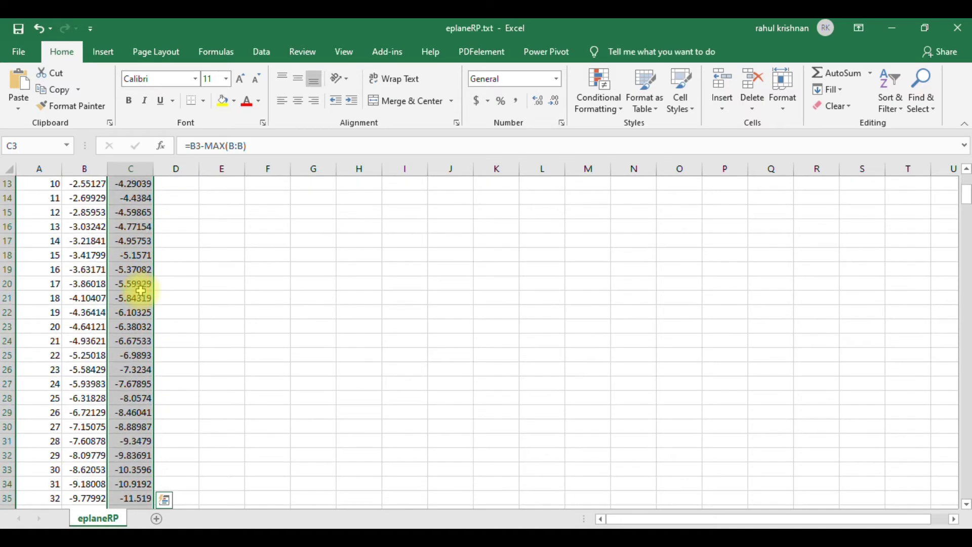
{"action": "scroll", "coordinate": [141, 291], "scroll_direction": "down", "scroll_amount": 12}
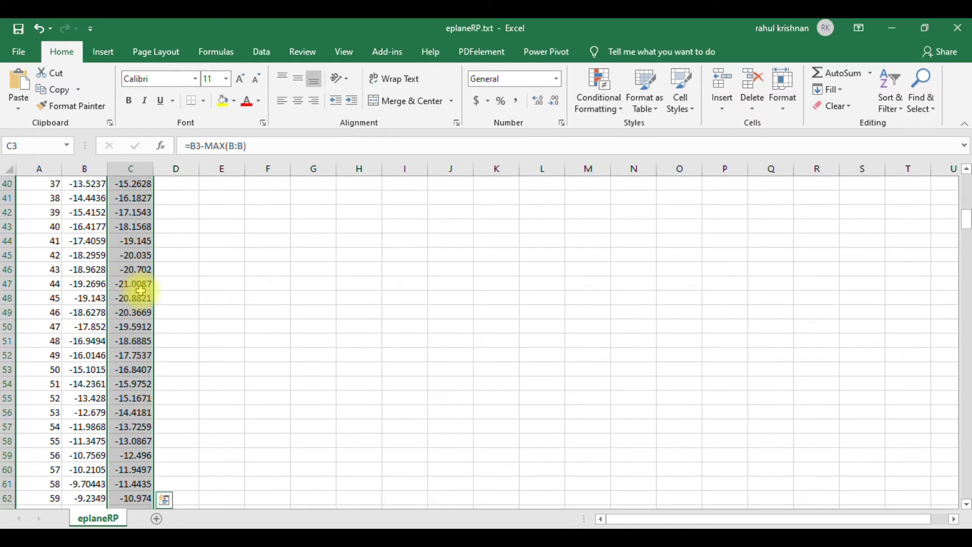
{"action": "scroll", "coordinate": [141, 291], "scroll_direction": "down", "scroll_amount": 9}
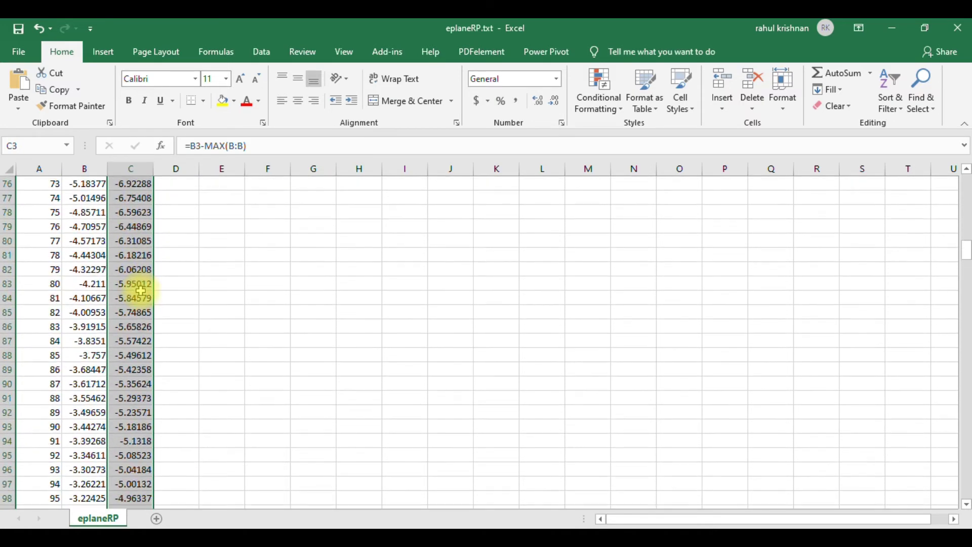
{"action": "scroll", "coordinate": [141, 290], "scroll_direction": "down", "scroll_amount": 17}
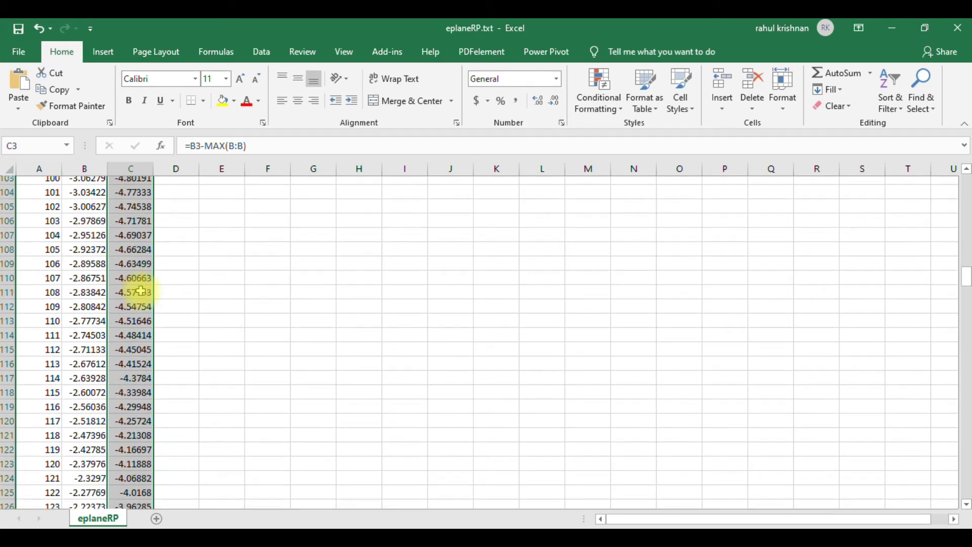
{"action": "scroll", "coordinate": [141, 291], "scroll_direction": "down", "scroll_amount": 8}
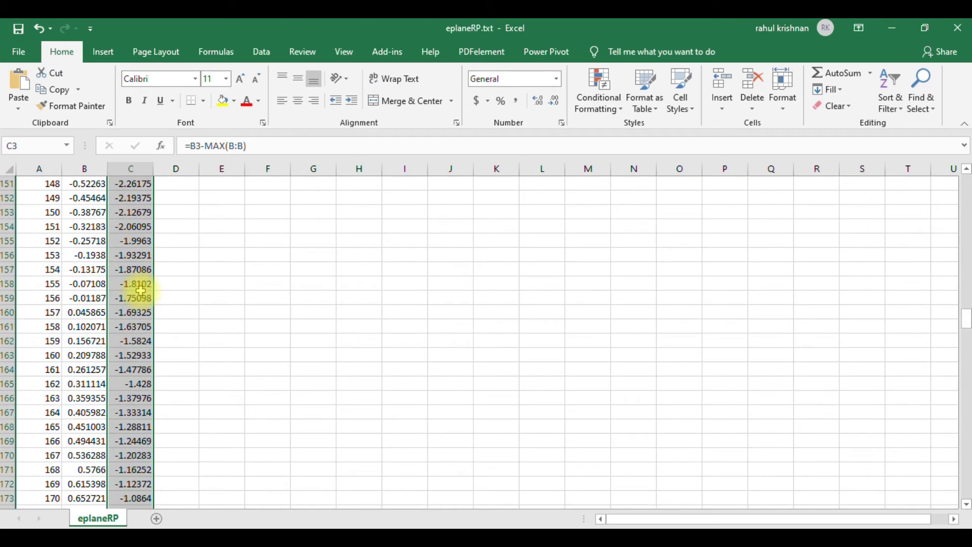
{"action": "scroll", "coordinate": [140, 291], "scroll_direction": "down", "scroll_amount": 10}
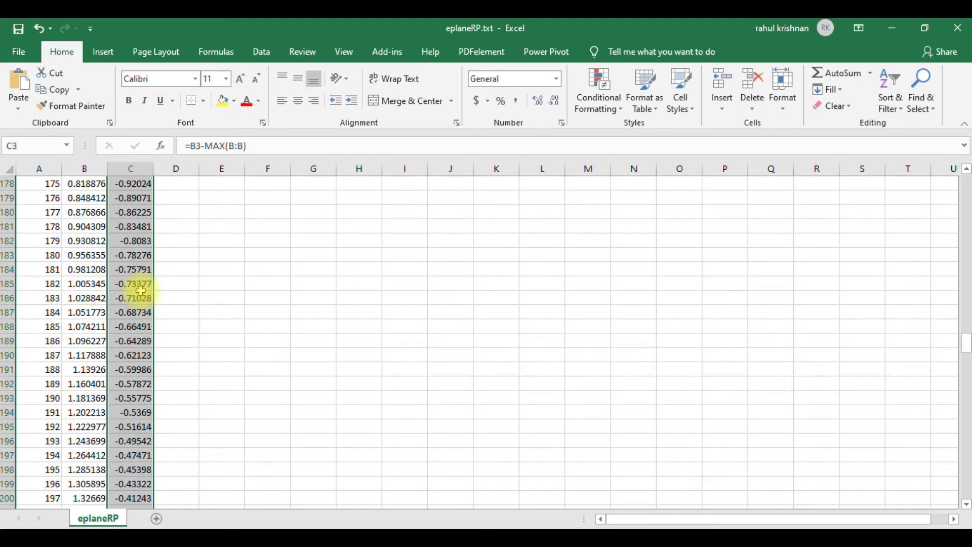
{"action": "scroll", "coordinate": [141, 291], "scroll_direction": "down", "scroll_amount": 6}
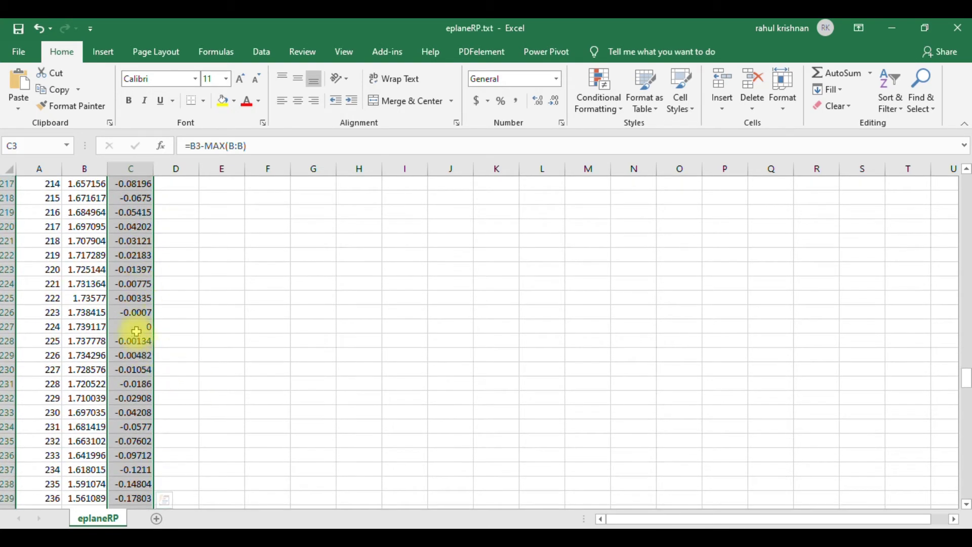
{"action": "left_click", "coordinate": [137, 328]}
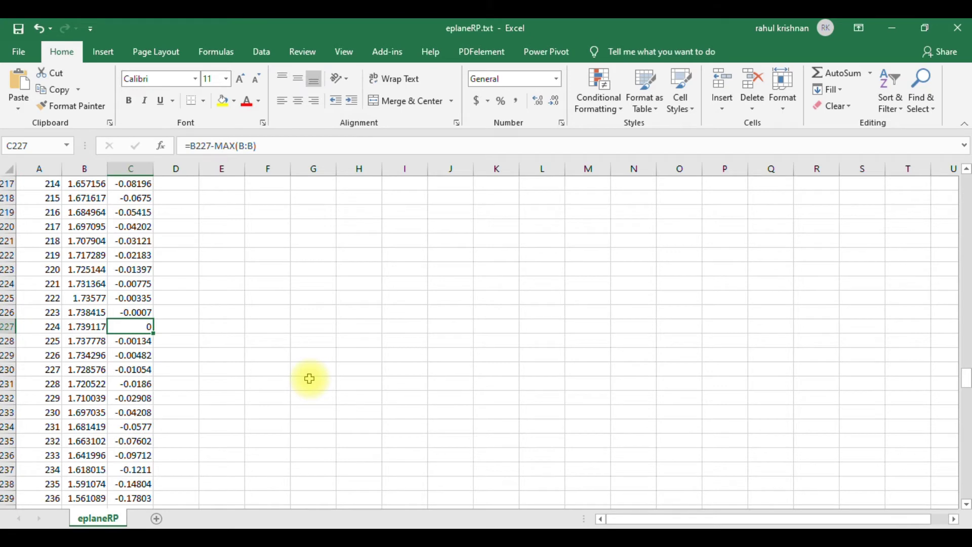
{"action": "left_click", "coordinate": [84, 327]}
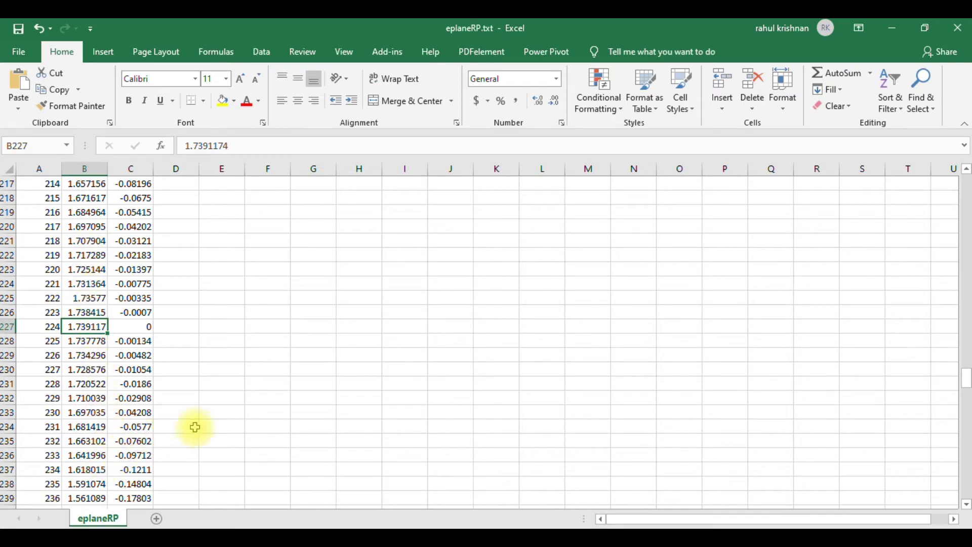
Step: Return to the first rows of the sheet and select the theta column A together with the normalized gain column C
{"action": "scroll", "coordinate": [206, 413], "scroll_direction": "up", "scroll_amount": 20}
{"action": "scroll", "coordinate": [208, 413], "scroll_direction": "up", "scroll_amount": 7}
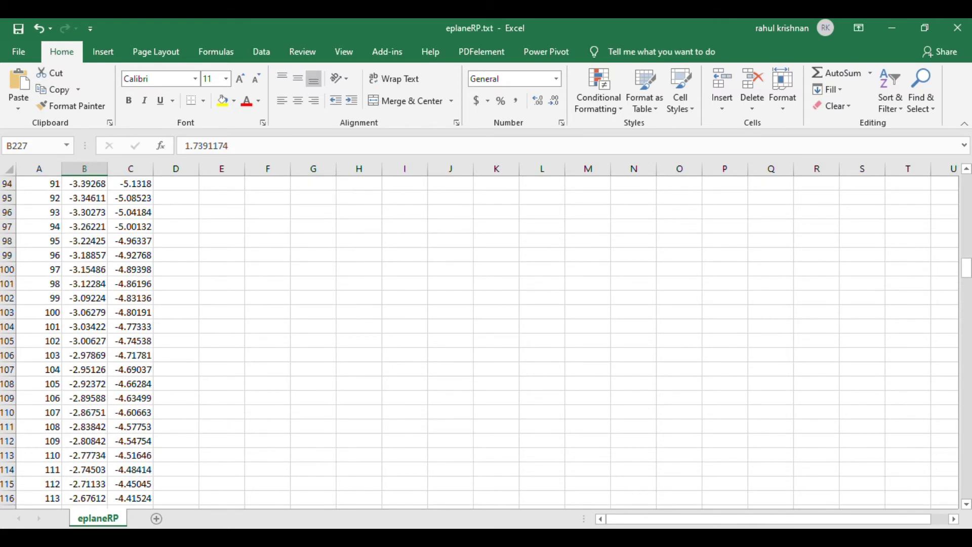
{"action": "scroll", "coordinate": [810, 471], "scroll_direction": "up", "scroll_amount": 6}
{"action": "left_click_drag", "start_coordinate": [958, 251], "coordinate": [941, 178]}
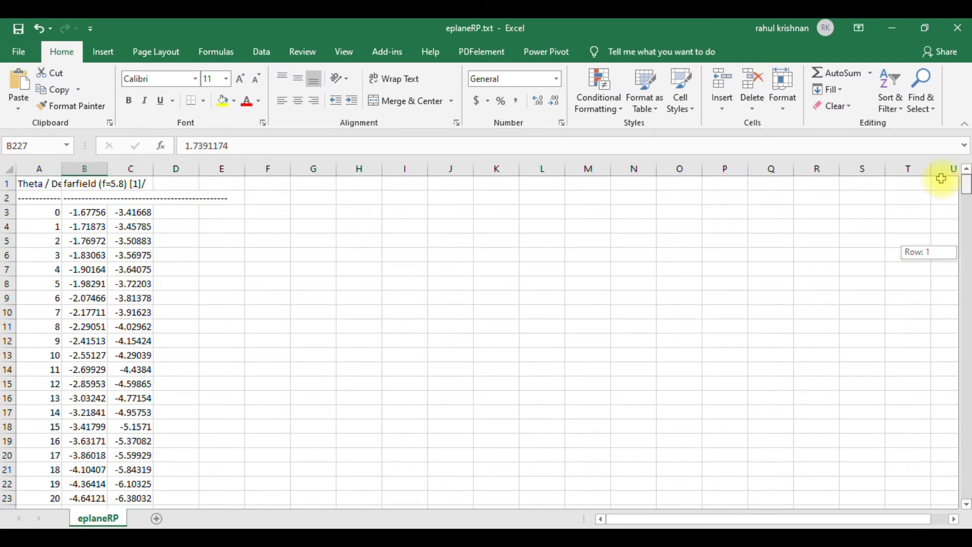
{"action": "left_click", "coordinate": [38, 167]}
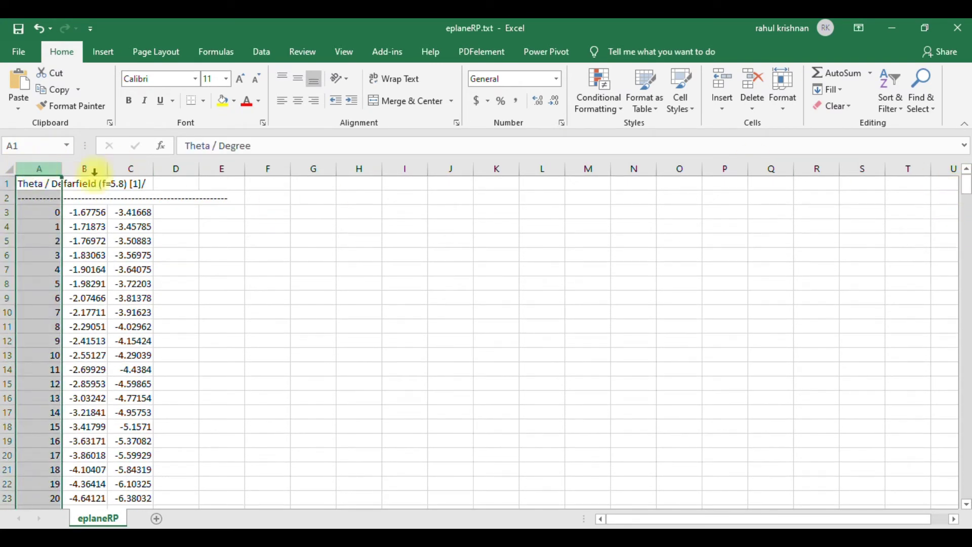
{"action": "left_click", "coordinate": [131, 168], "text": "ctrl"}
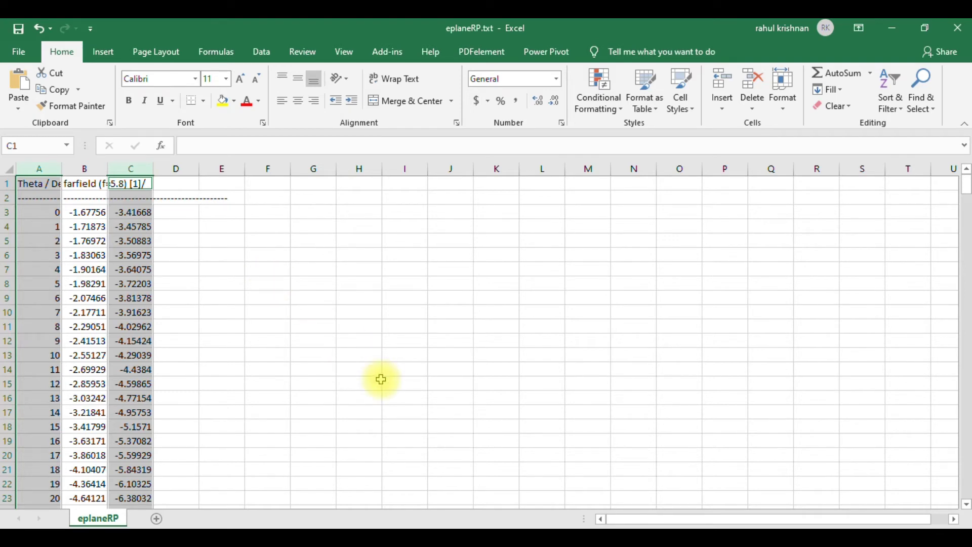
Step: Launch Origin 2020b, decline the maintenance renewal page and open a maximized blank workbook
{"action": "key", "text": "super"}
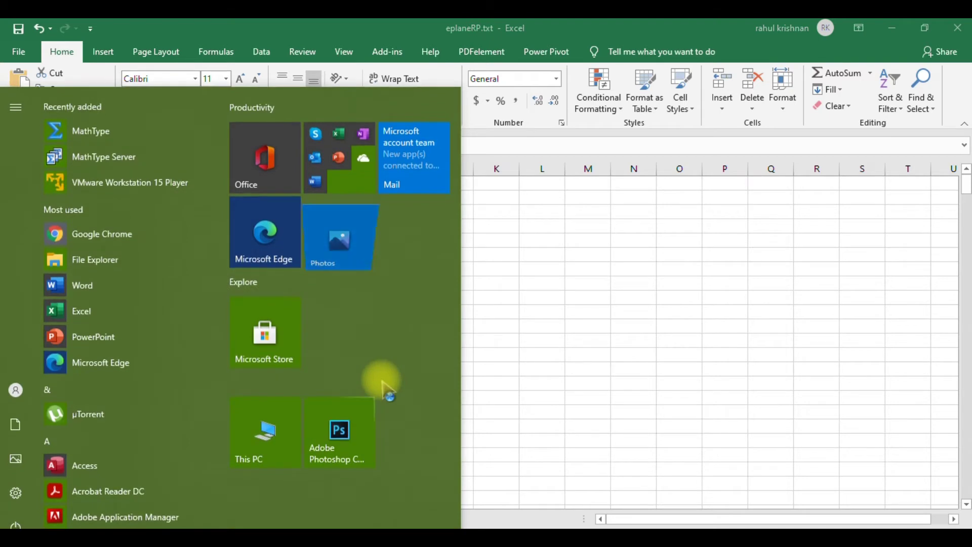
{"action": "type", "text": "orig"}
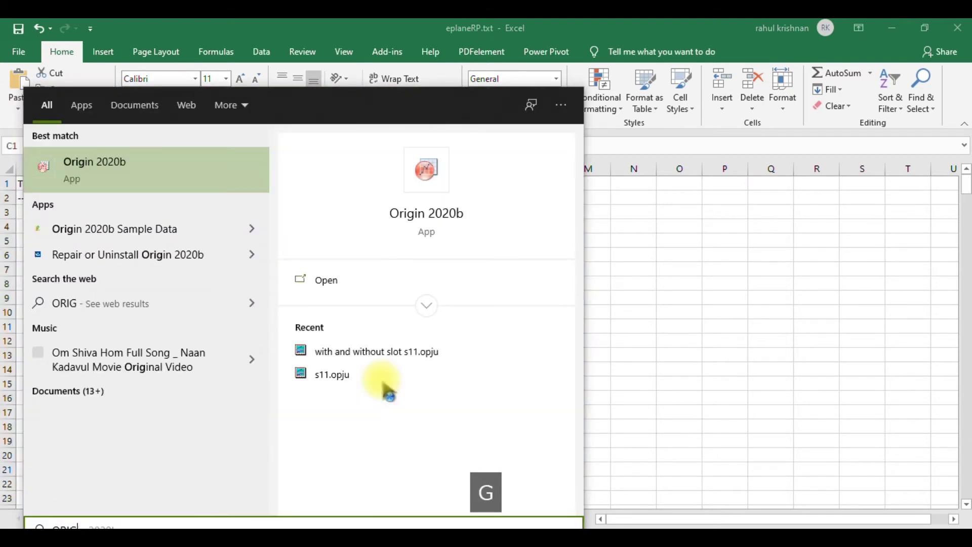
{"action": "key", "text": "Return"}
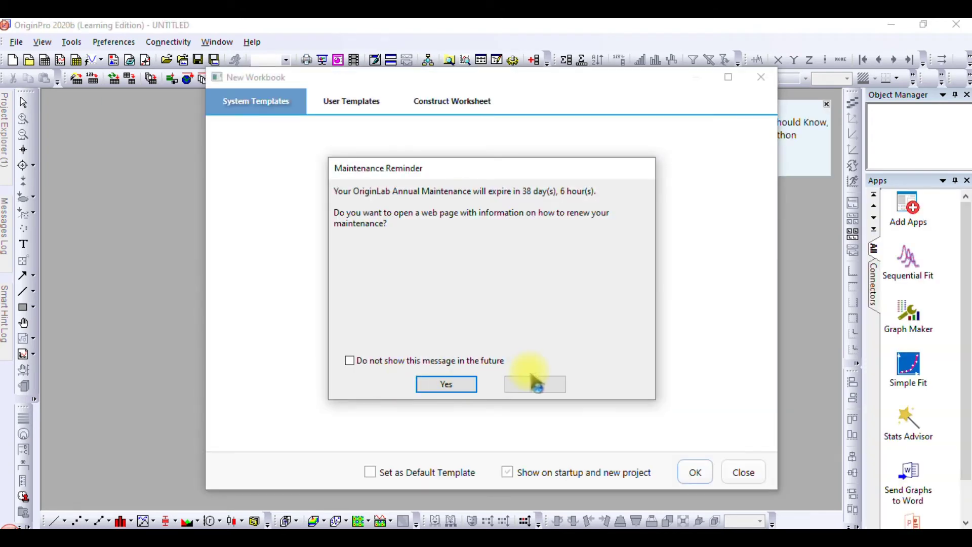
{"action": "left_click", "coordinate": [535, 383]}
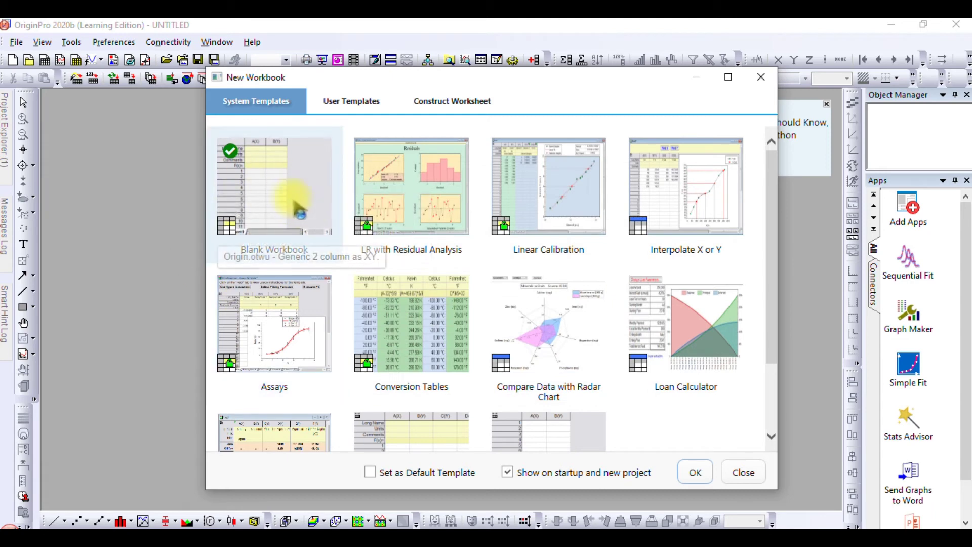
{"action": "double_click", "coordinate": [289, 205]}
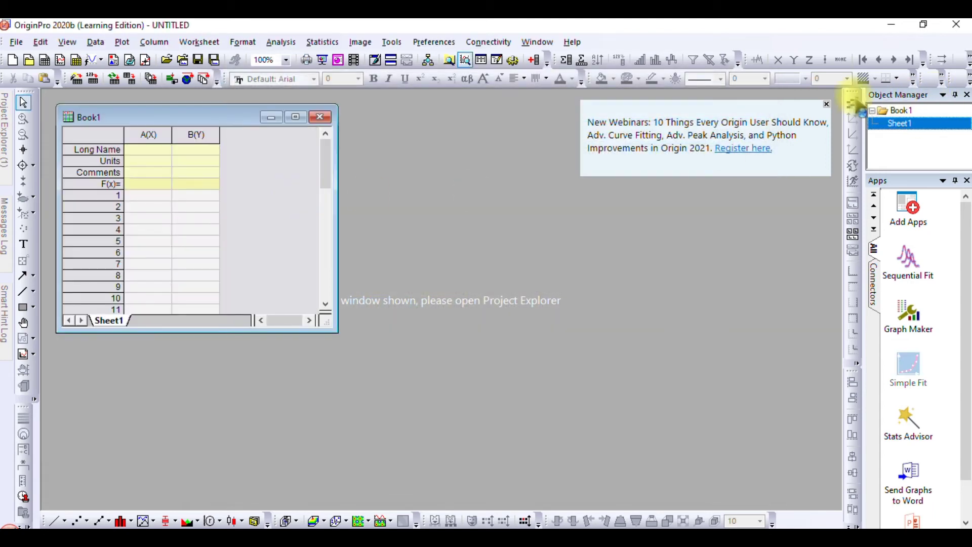
{"action": "left_click", "coordinate": [304, 120]}
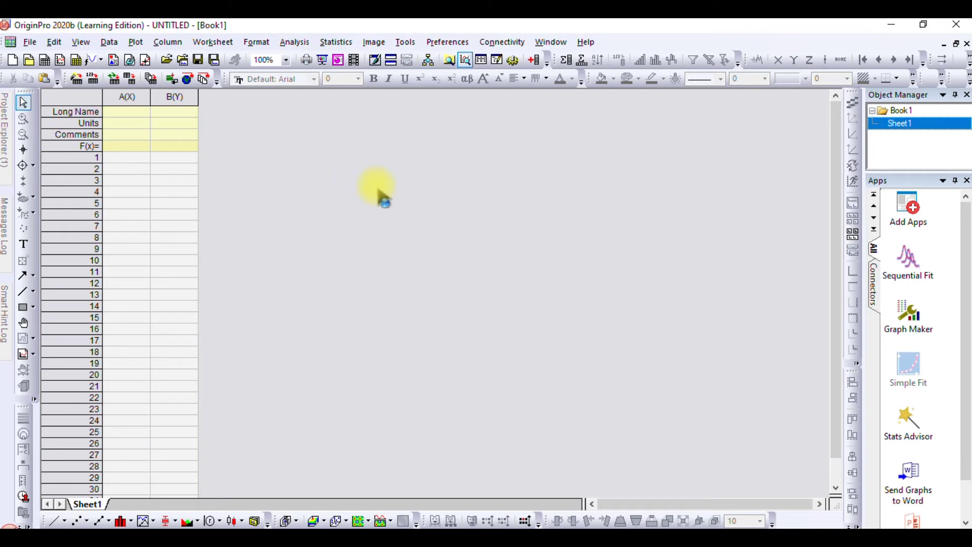
Step: Copy the theta values from A3 down to the last row in Excel's eplaneRP.txt and paste them into column A(X) of the Origin worksheet
{"action": "left_click", "coordinate": [542, 526]}
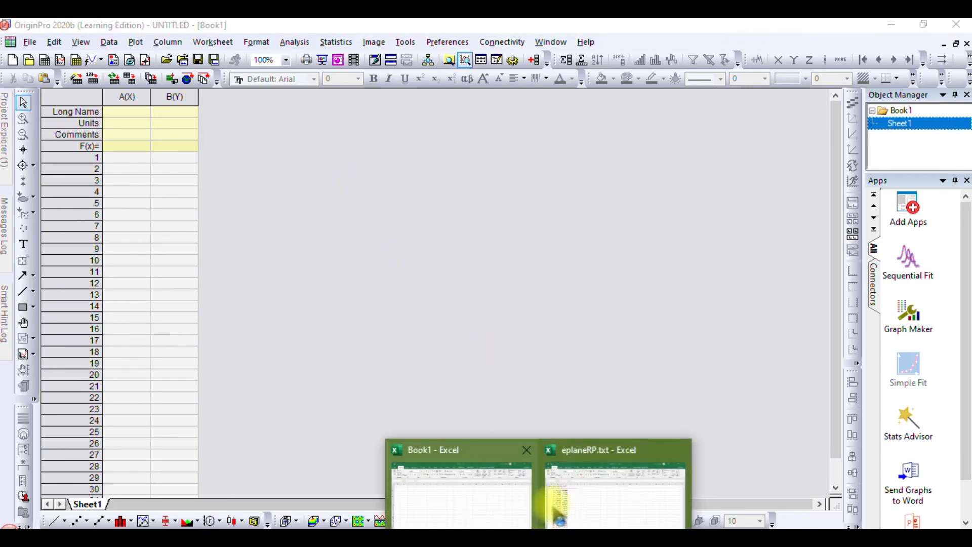
{"action": "left_click", "coordinate": [548, 516]}
{"action": "left_click", "coordinate": [52, 211]}
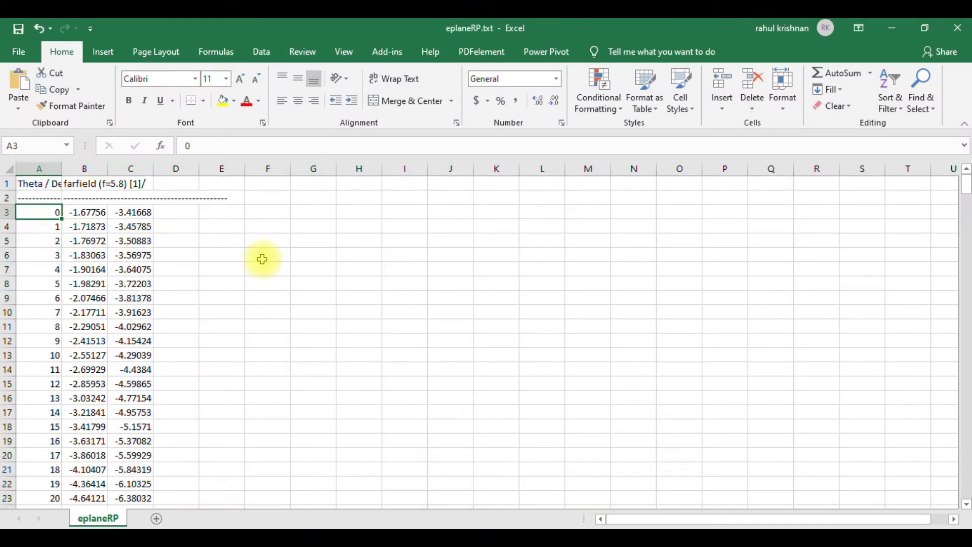
{"action": "key", "text": "ctrl+shift+Down"}
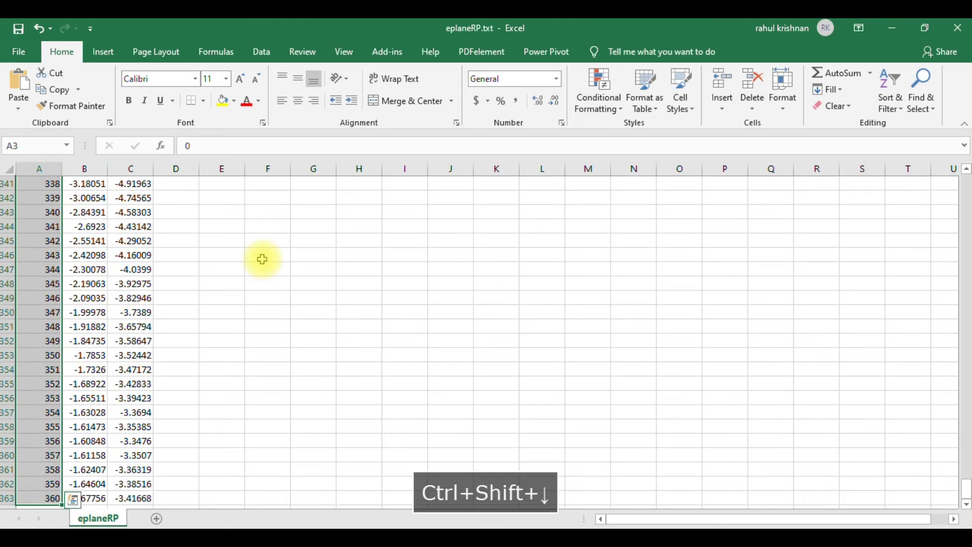
{"action": "key", "text": "ctrl+c"}
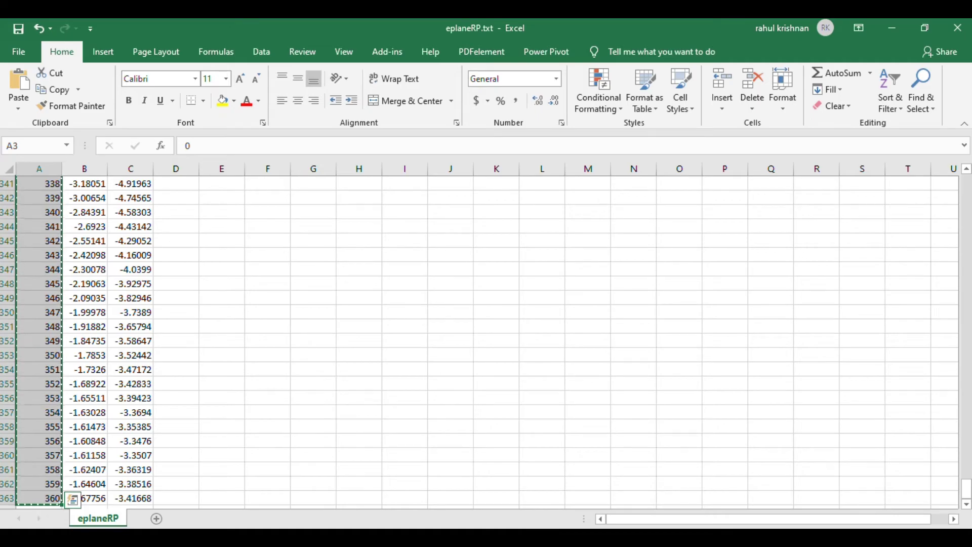
{"action": "left_click", "coordinate": [121, 148]}
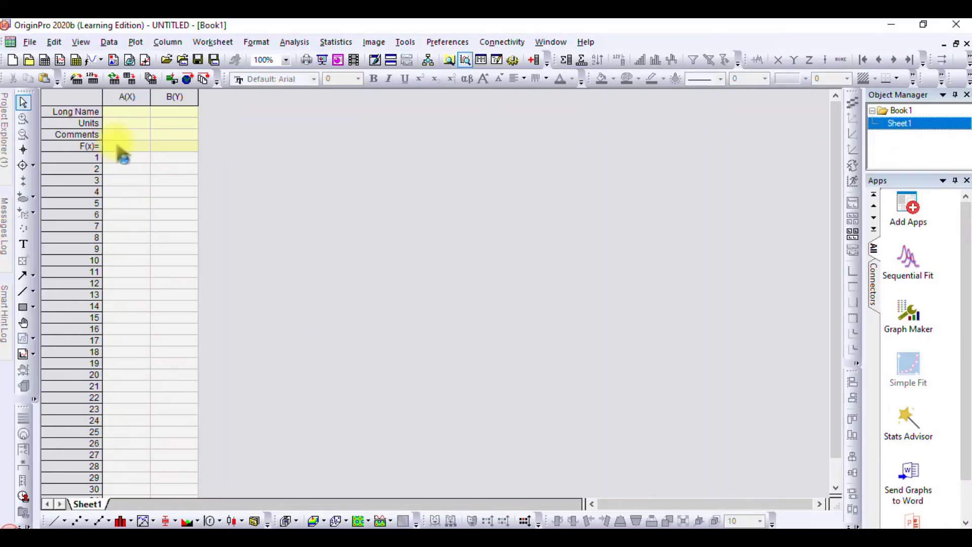
{"action": "left_click", "coordinate": [130, 160]}
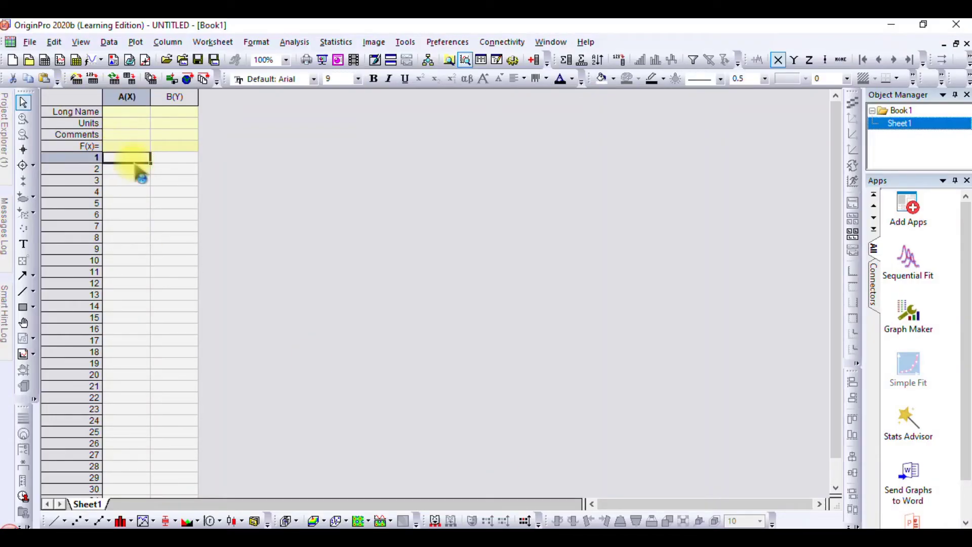
{"action": "key", "text": "ctrl+v"}
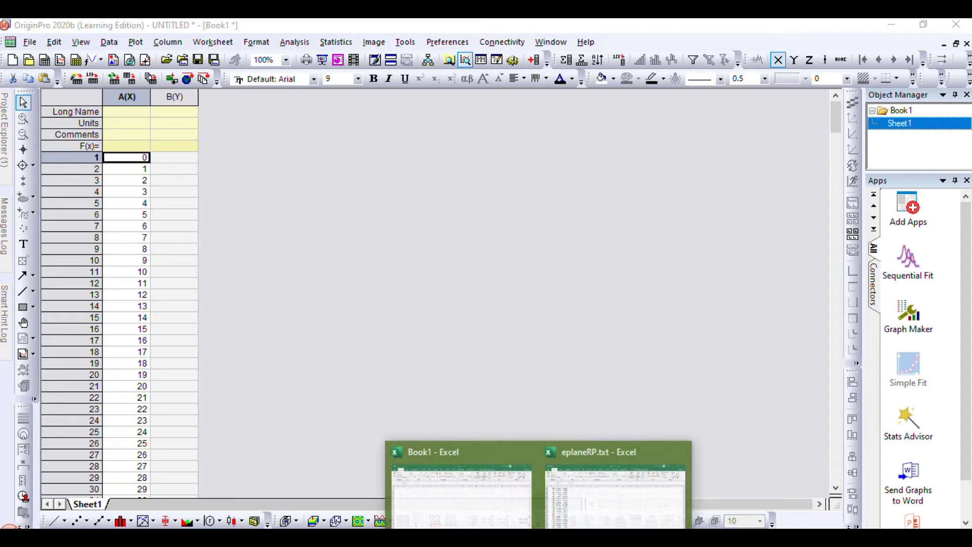
Step: Copy the normalized gain values from C3 down in Excel's eplaneRP.txt and paste them into column B(Y) of the Origin worksheet
{"action": "left_click", "coordinate": [577, 501]}
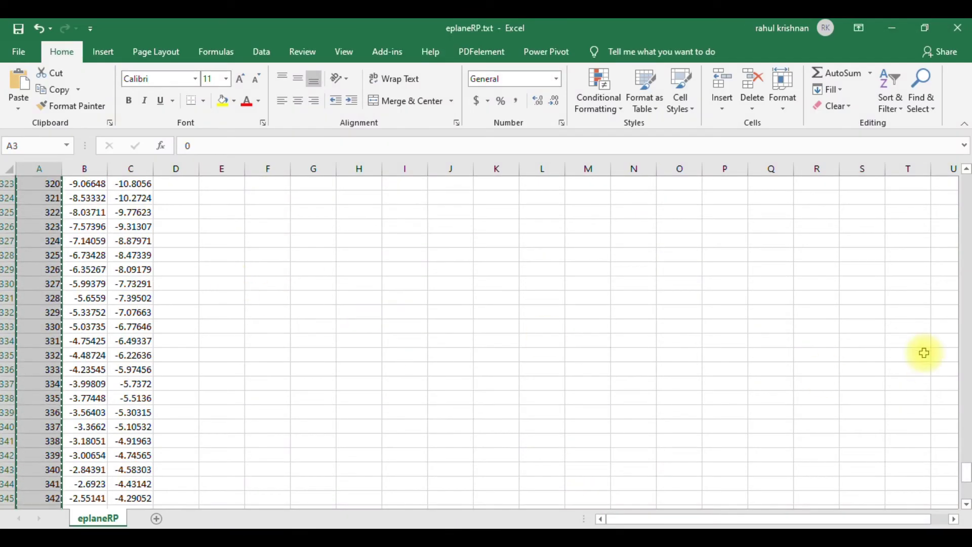
{"action": "key", "text": "ctrl+shift+Up"}
{"action": "scroll", "coordinate": [923, 351], "scroll_direction": "up", "scroll_amount": 1}
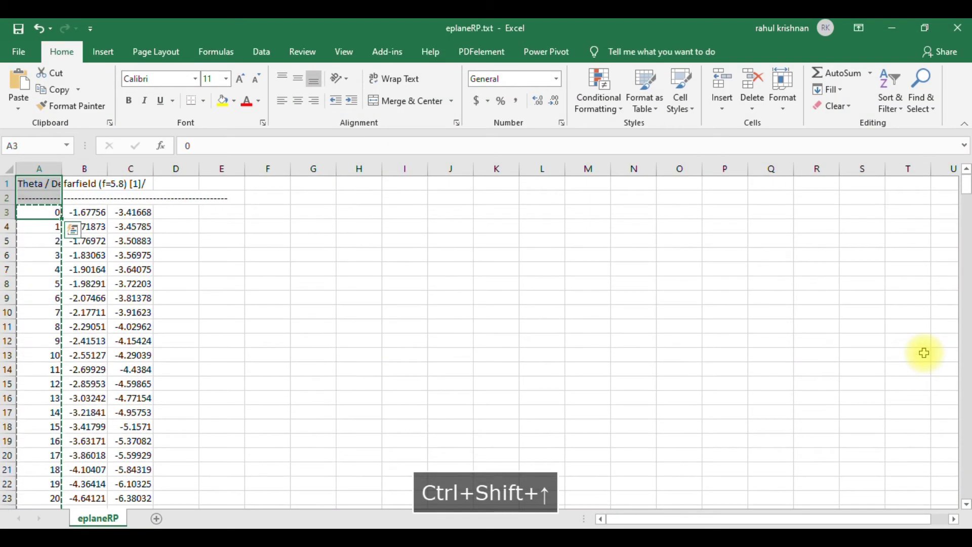
{"action": "left_click", "coordinate": [135, 212]}
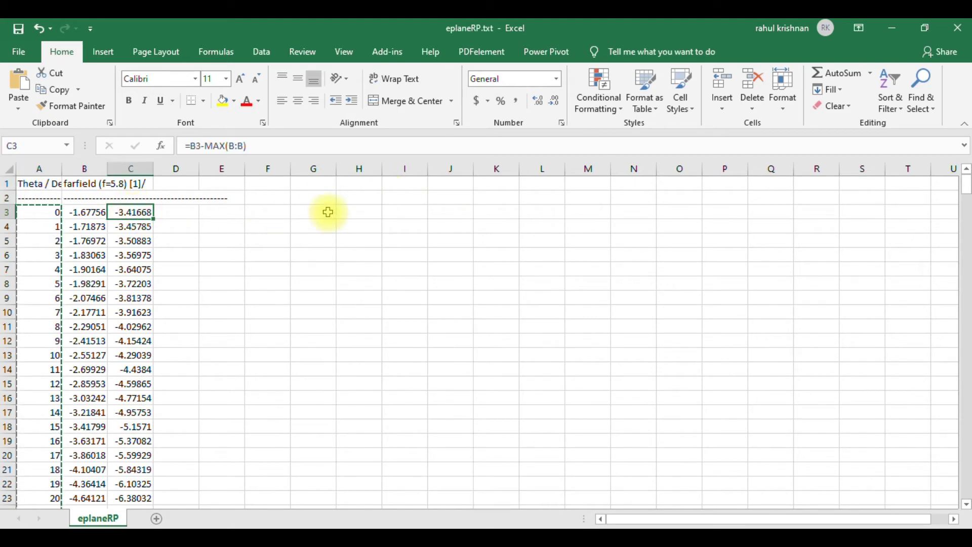
{"action": "key", "text": "ctrl+shift+Down"}
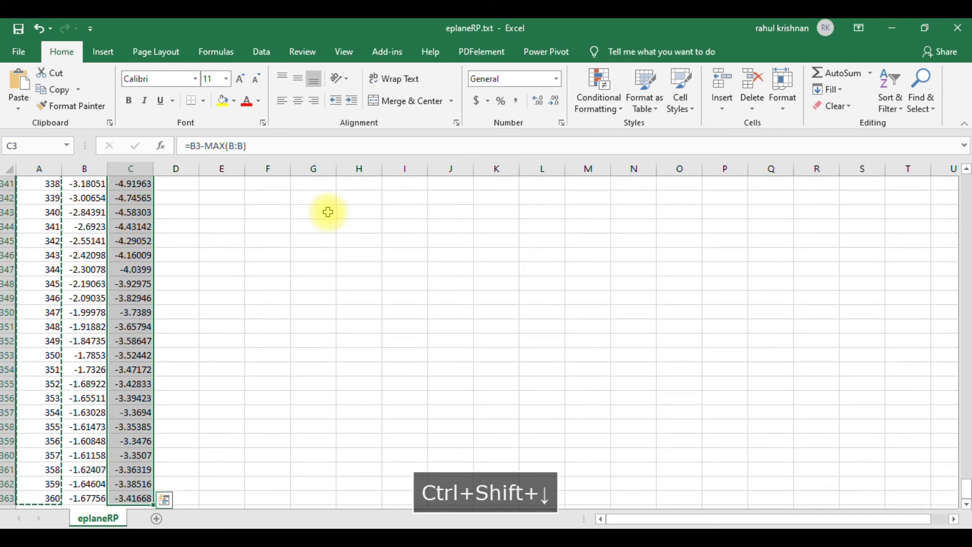
{"action": "key", "text": "ctrl+c"}
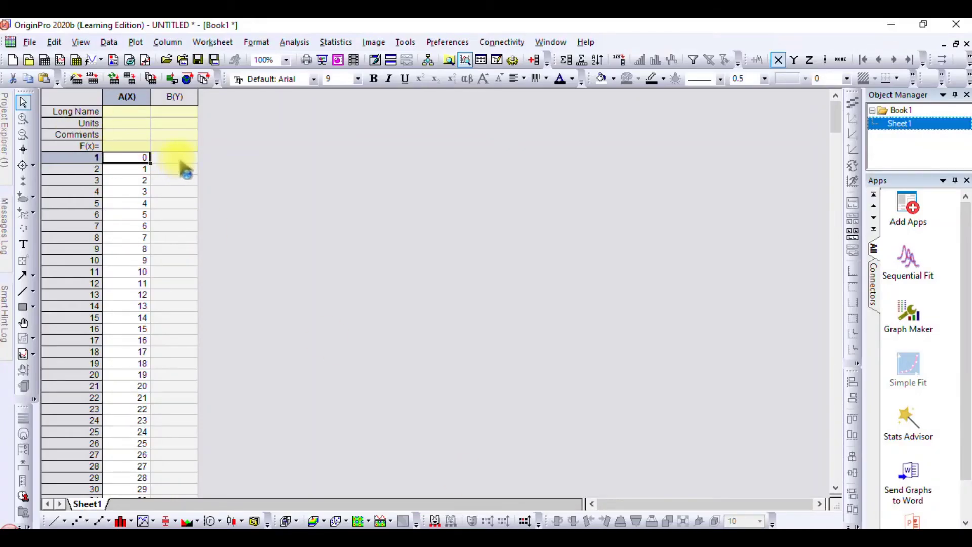
{"action": "left_click", "coordinate": [180, 163]}
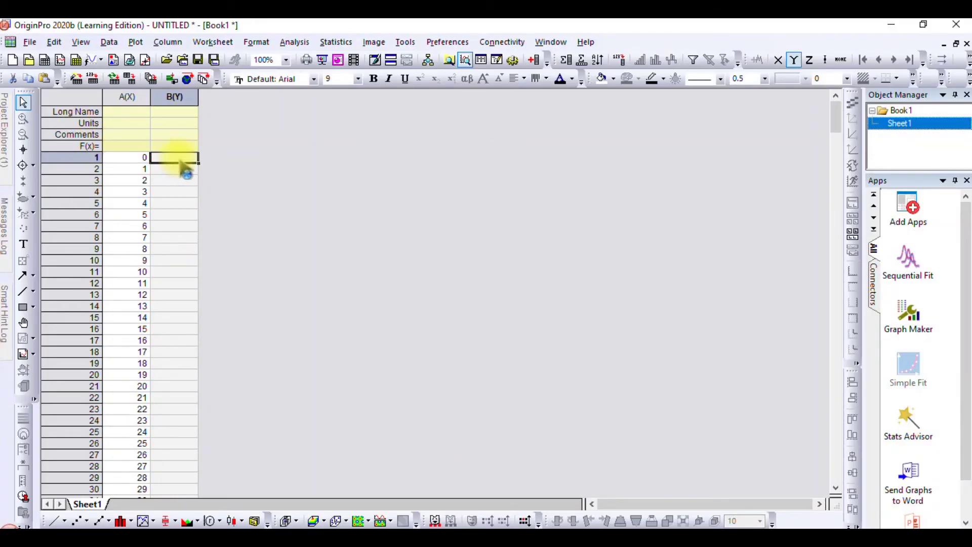
{"action": "key", "text": "ctrl+v"}
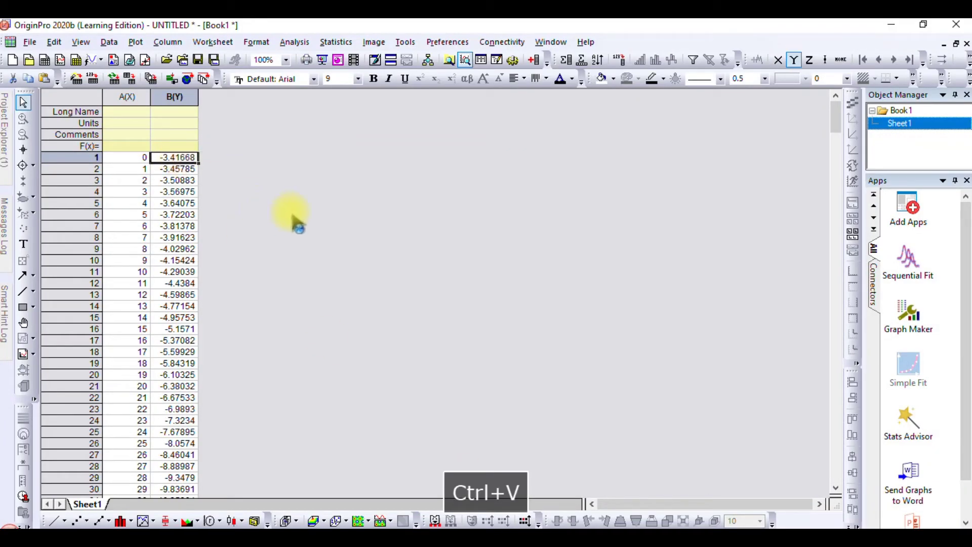
{"action": "left_click", "coordinate": [291, 212]}
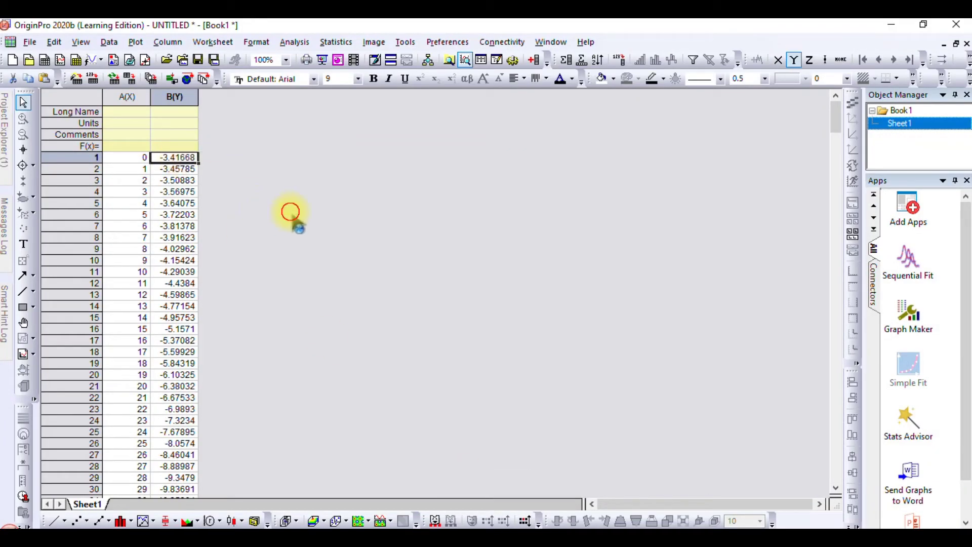
Step: Plot columns A(X) and B(Y) as a Polar theta(X) r(Y) graph
{"action": "left_click", "coordinate": [127, 96]}
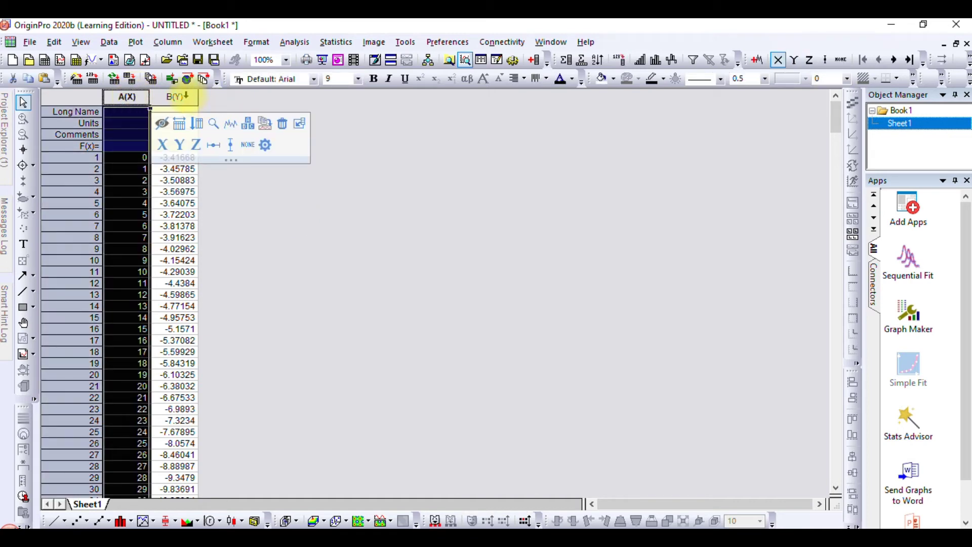
{"action": "left_click", "coordinate": [175, 96], "text": "ctrl"}
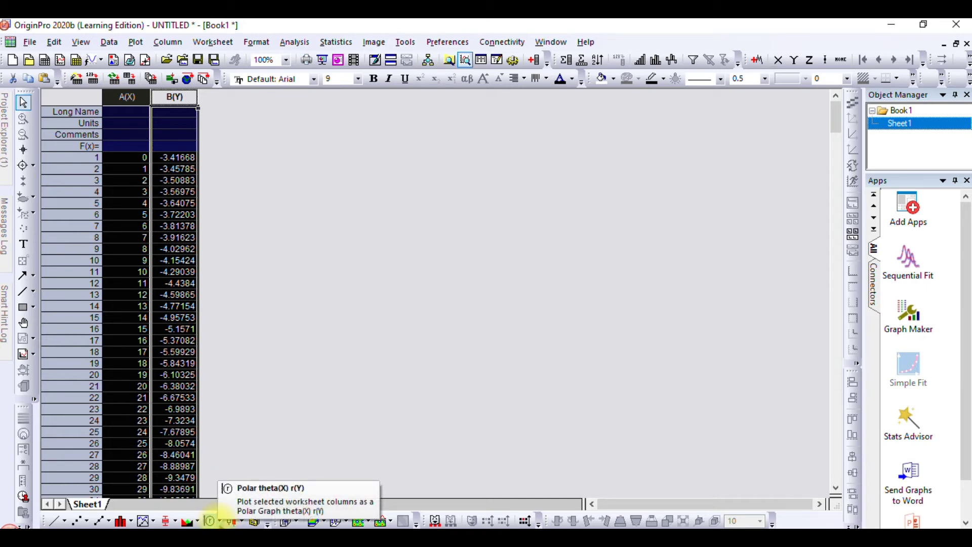
{"action": "left_click", "coordinate": [220, 522]}
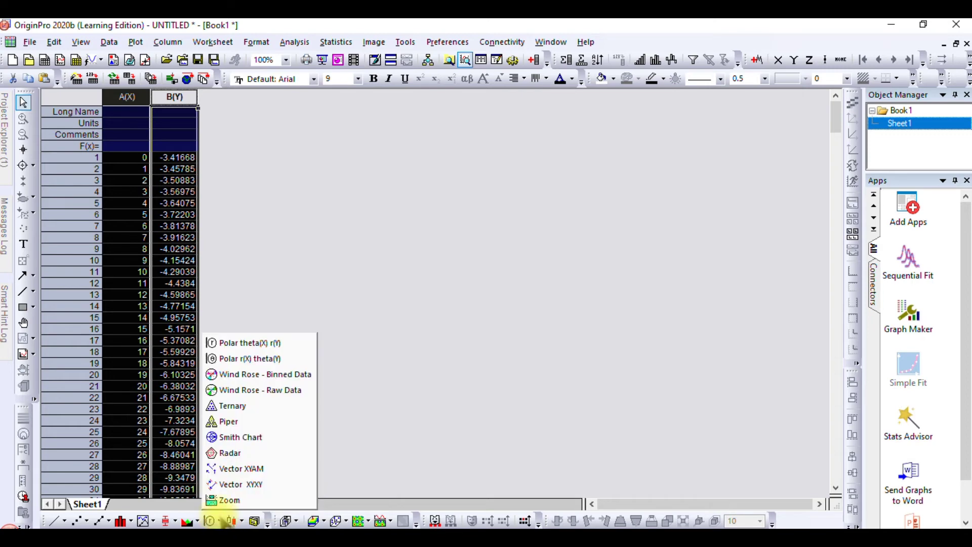
{"action": "left_click", "coordinate": [280, 346]}
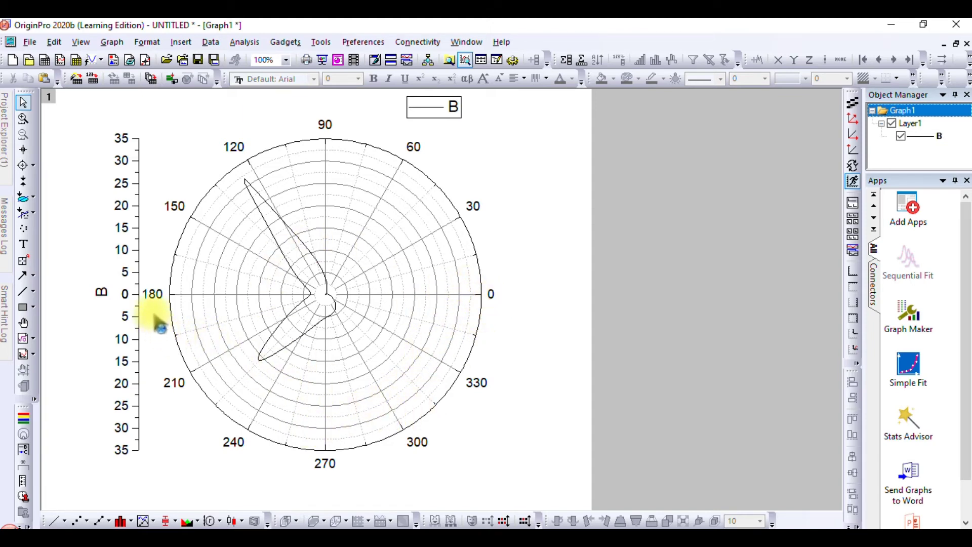
Step: Open the polar graph's Angular - Outer axis settings and compare the axis orientation with the CST farfield plot
{"action": "left_click", "coordinate": [122, 245]}
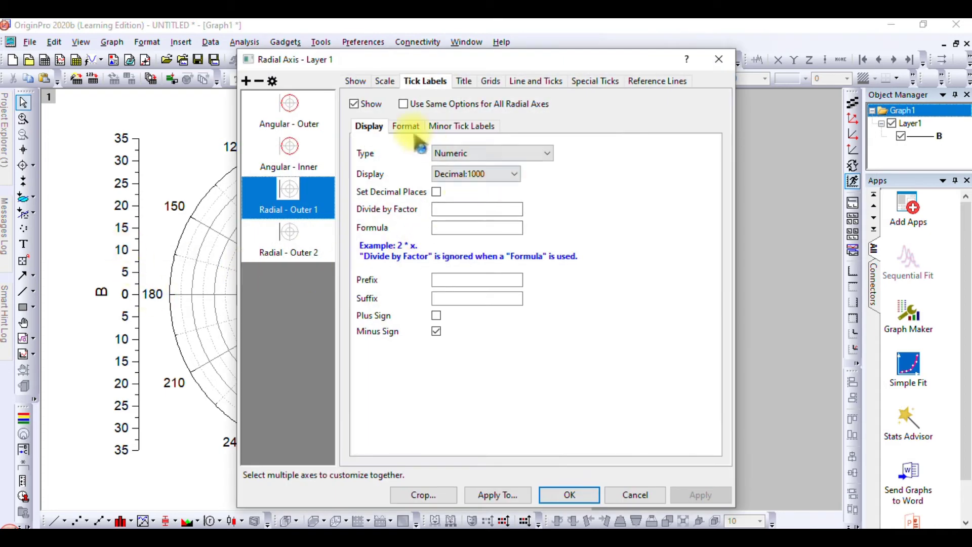
{"action": "left_click", "coordinate": [355, 82]}
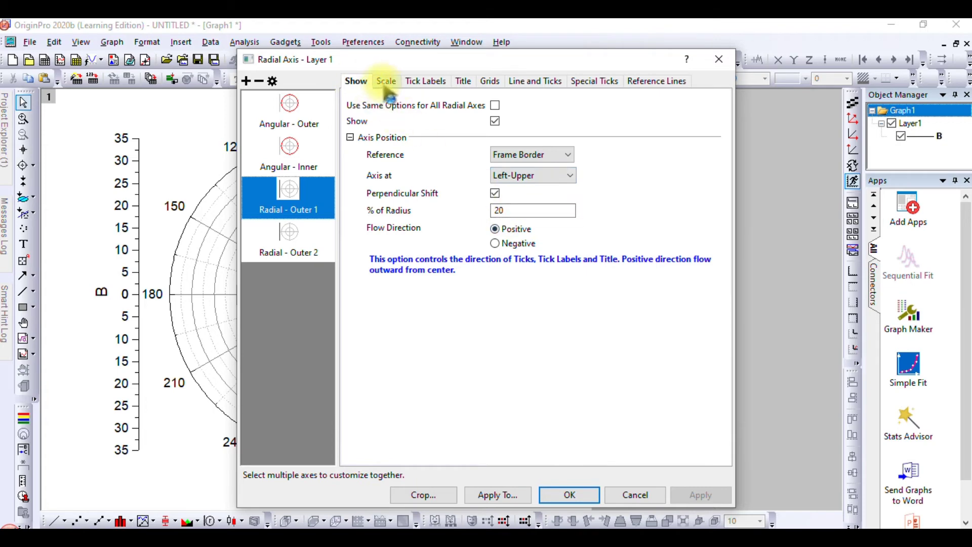
{"action": "left_click", "coordinate": [292, 120]}
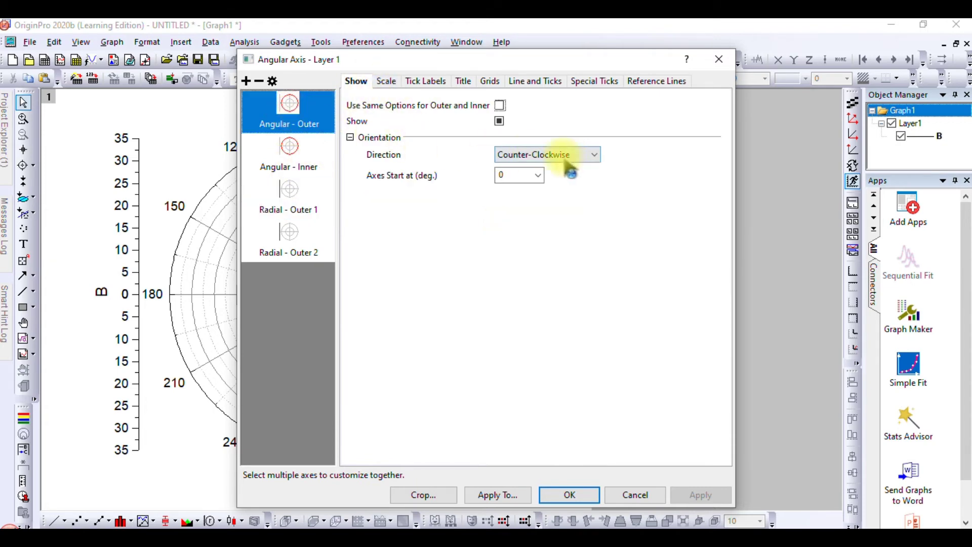
{"action": "left_click_drag", "start_coordinate": [534, 59], "coordinate": [809, 76]}
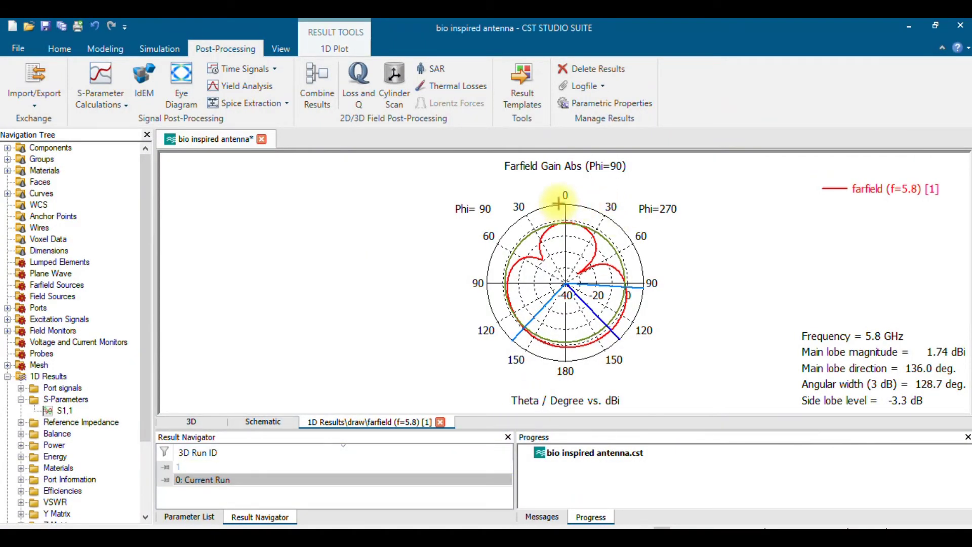
{"action": "left_click", "coordinate": [910, 36]}
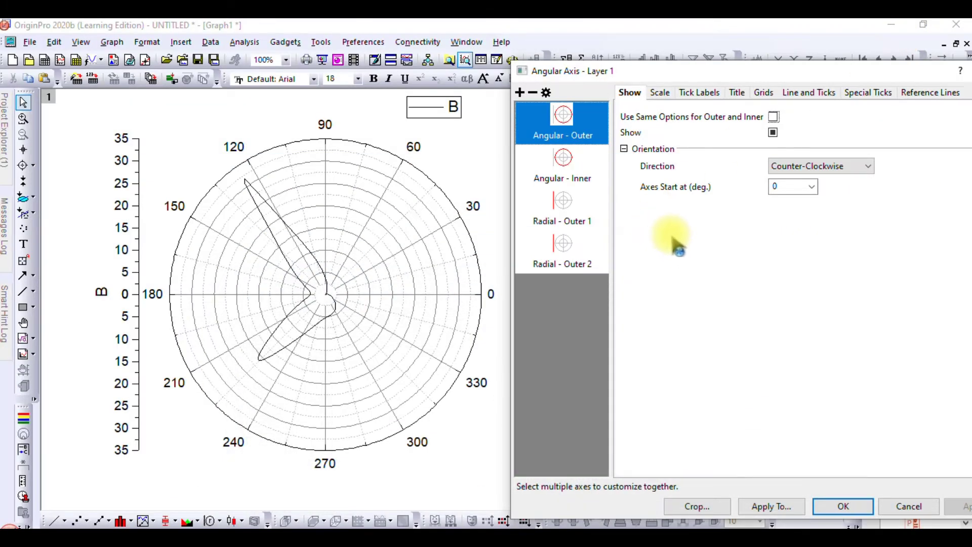
Step: Keep the angular axis direction Counter-Clockwise, set the axes to start at 90 degrees and apply the change
{"action": "left_click", "coordinate": [819, 167]}
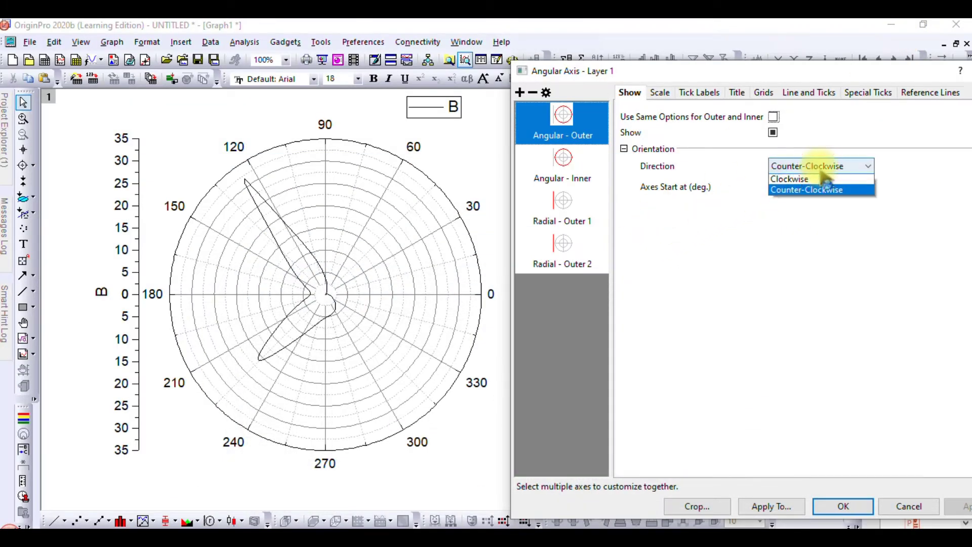
{"action": "left_click", "coordinate": [820, 193]}
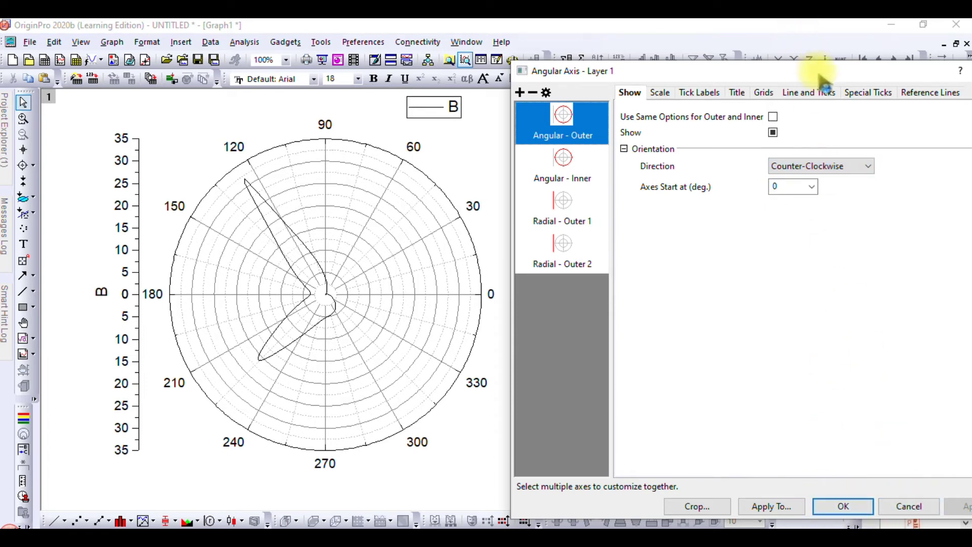
{"action": "left_click_drag", "start_coordinate": [817, 71], "coordinate": [785, 62]}
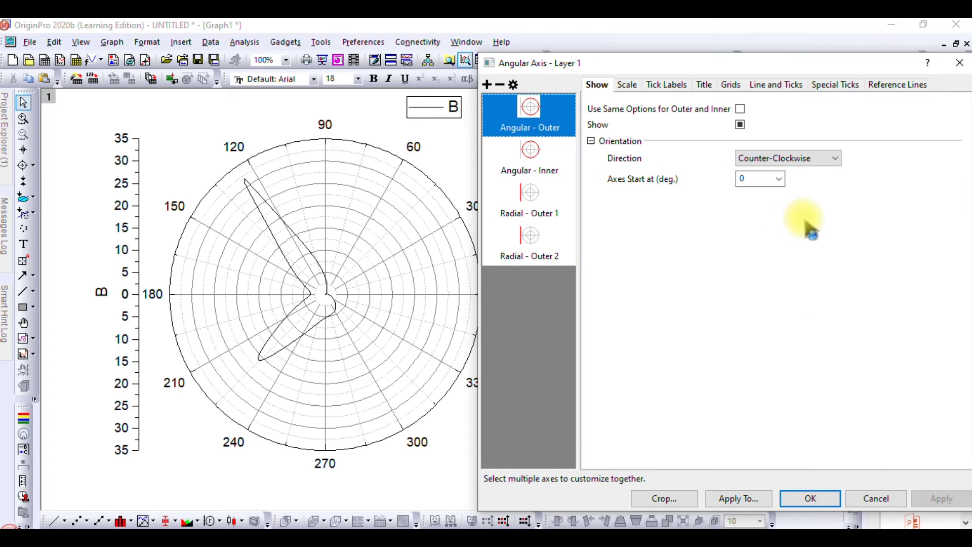
{"action": "left_click", "coordinate": [780, 180]}
{"action": "left_click", "coordinate": [752, 211]}
{"action": "left_click", "coordinate": [942, 502]}
{"action": "left_click_drag", "start_coordinate": [696, 71], "coordinate": [751, 213]}
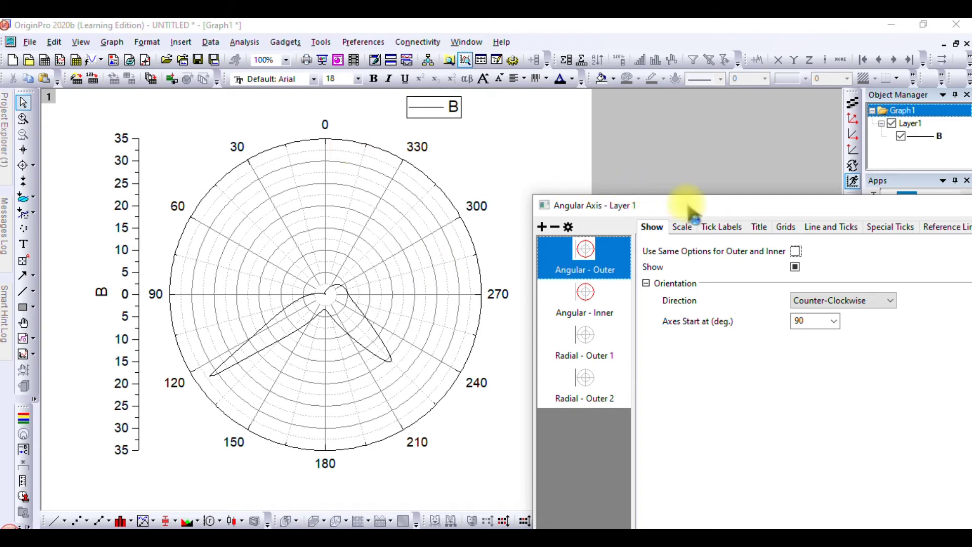
{"action": "left_click_drag", "start_coordinate": [691, 208], "coordinate": [607, 132]}
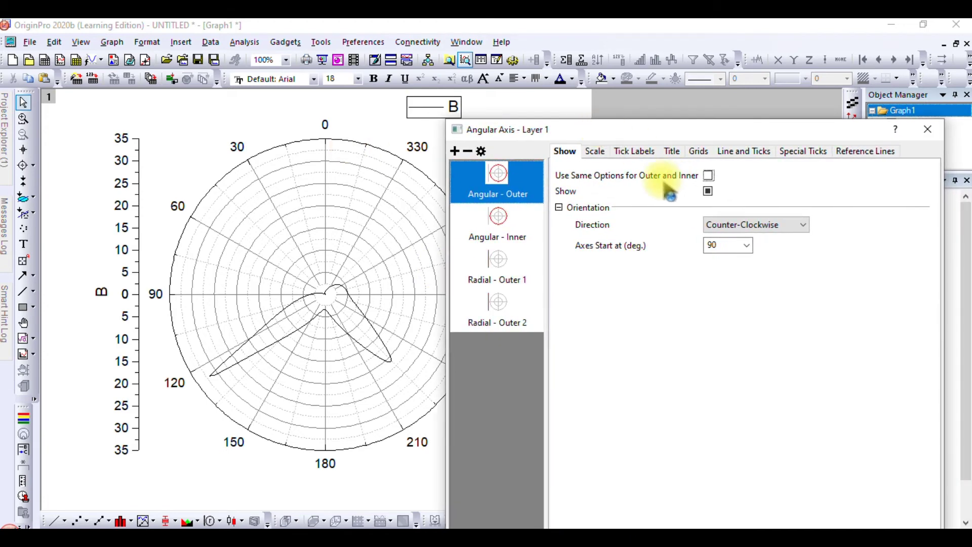
Step: Set the radial axis scale to run from -30 to 0
{"action": "left_click", "coordinate": [593, 151]}
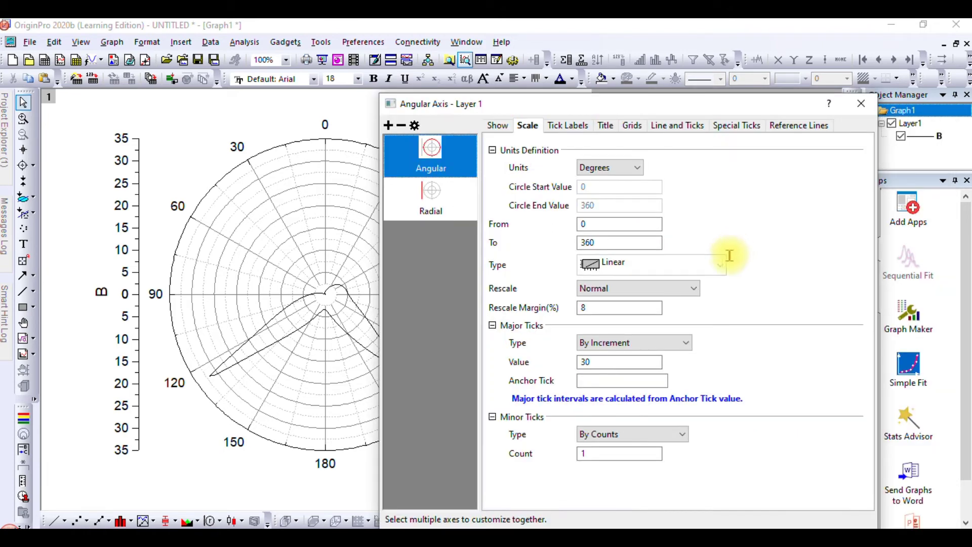
{"action": "left_click", "coordinate": [444, 208]}
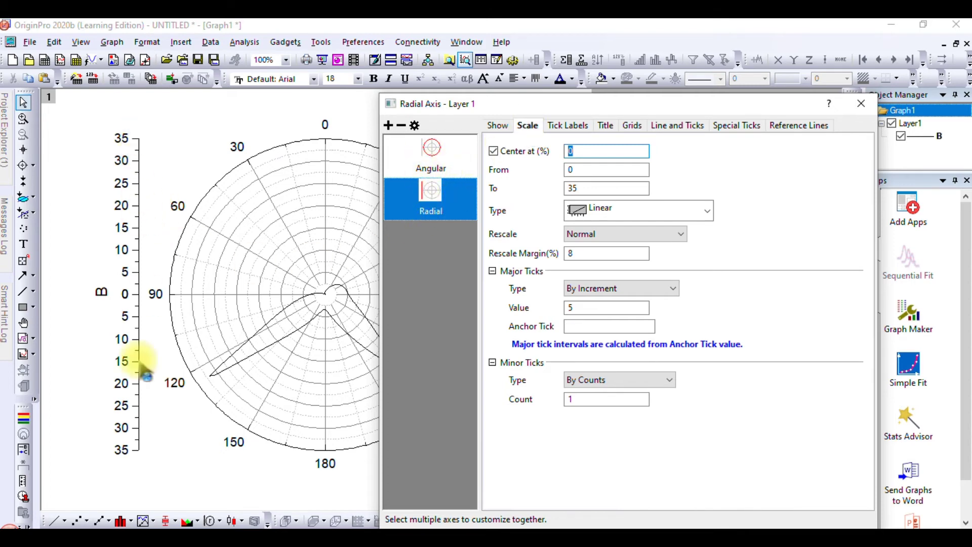
{"action": "left_click", "coordinate": [426, 160]}
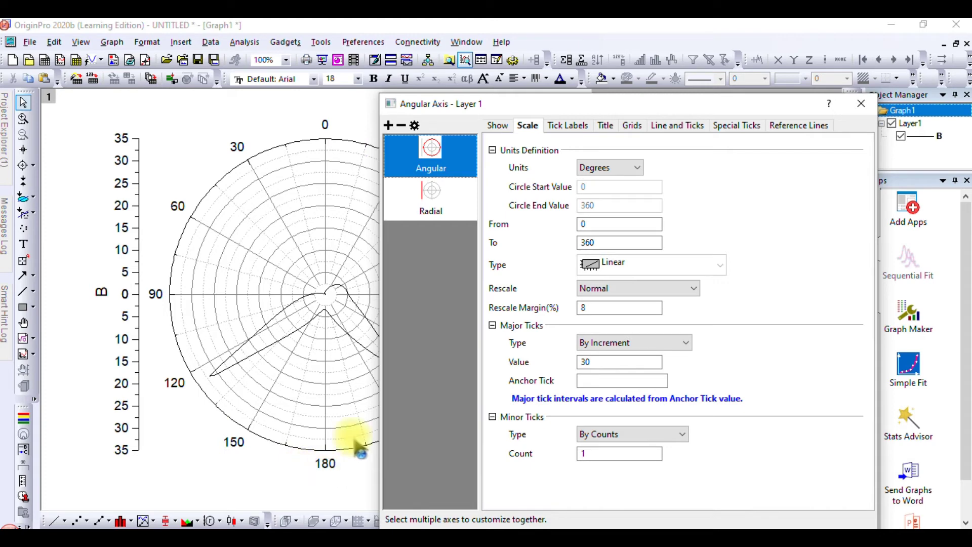
{"action": "left_click", "coordinate": [424, 208]}
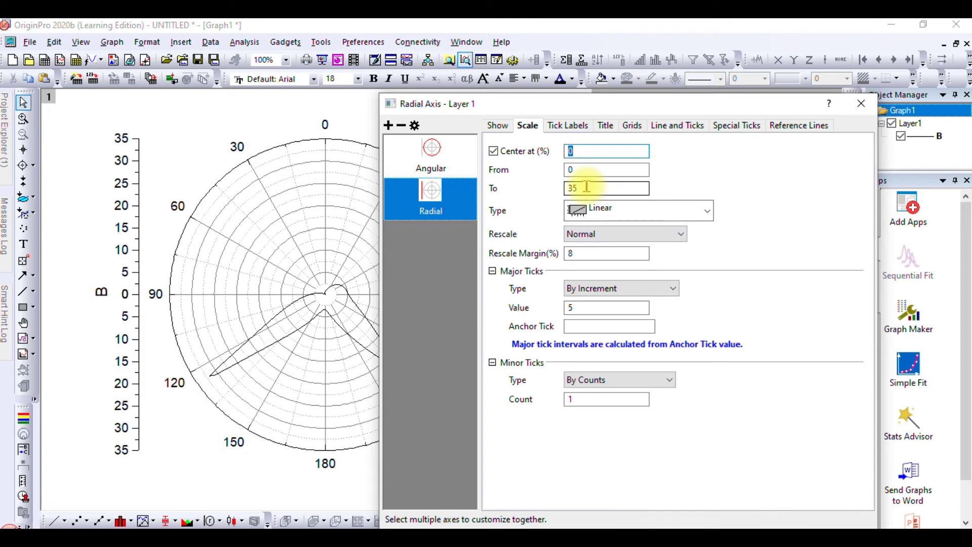
{"action": "double_click", "coordinate": [570, 151]}
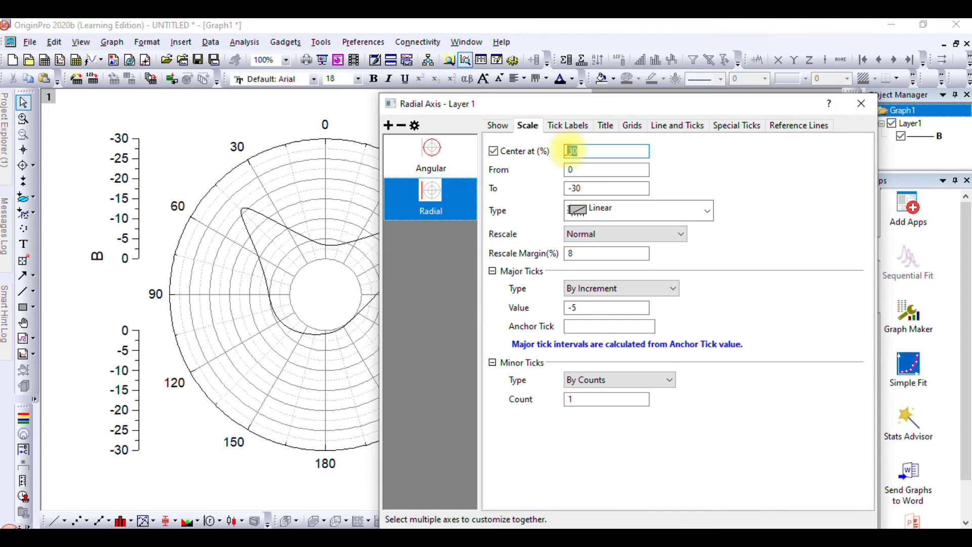
{"action": "left_click", "coordinate": [569, 151]}
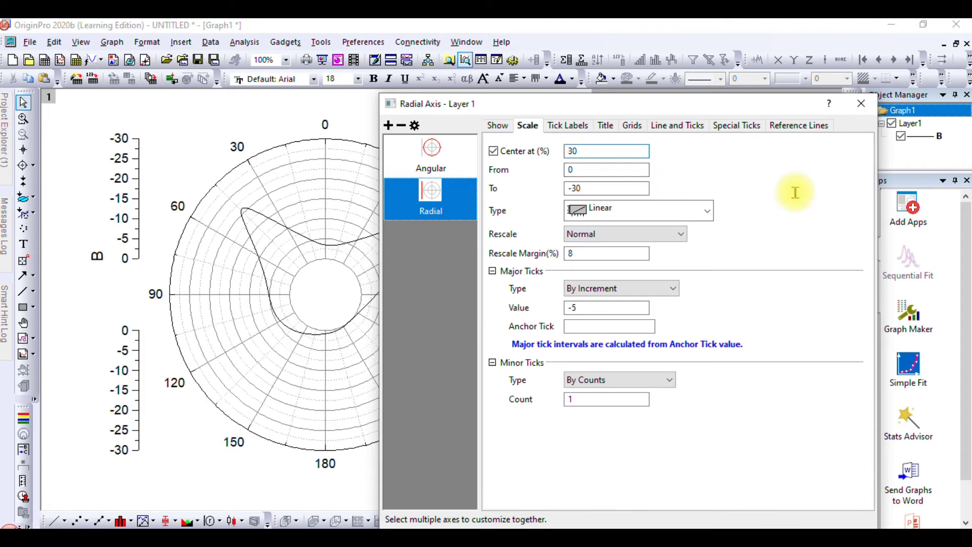
{"action": "type", "text": "-"}
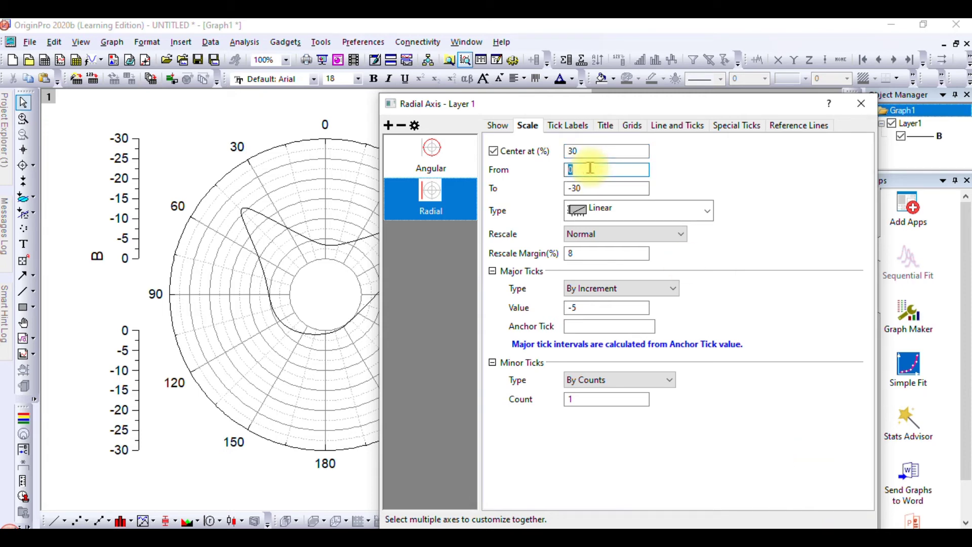
{"action": "type", "text": "-30"}
{"action": "double_click", "coordinate": [608, 189]}
{"action": "type", "text": "0"}
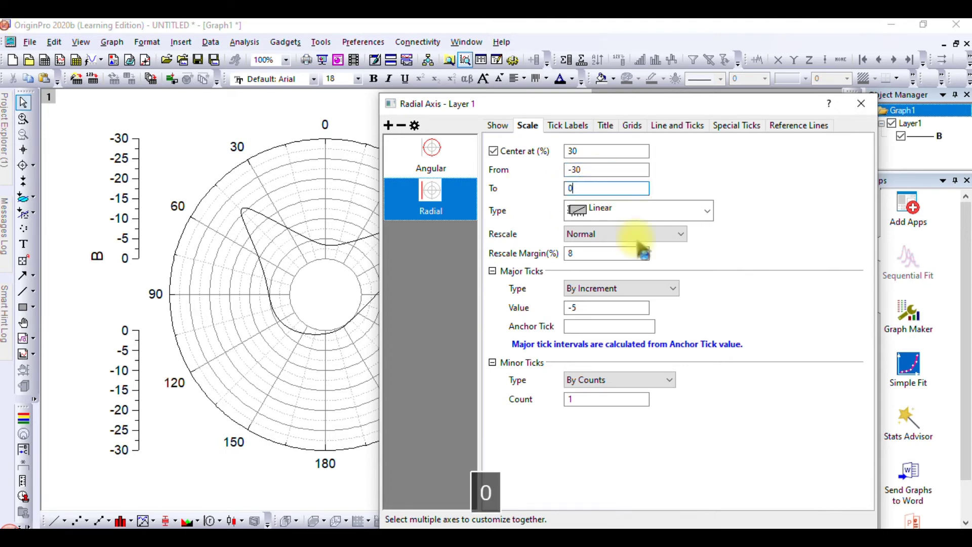
{"action": "key", "text": "Return"}
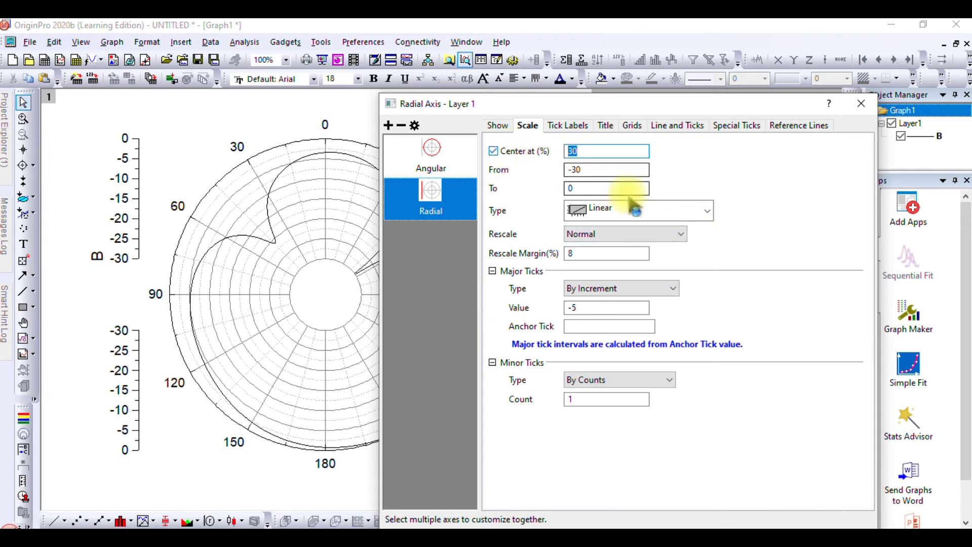
Step: Turn off the radial axis's Center at (%) option, dismiss the missing-data hint and accept the axis settings
{"action": "left_click", "coordinate": [524, 152]}
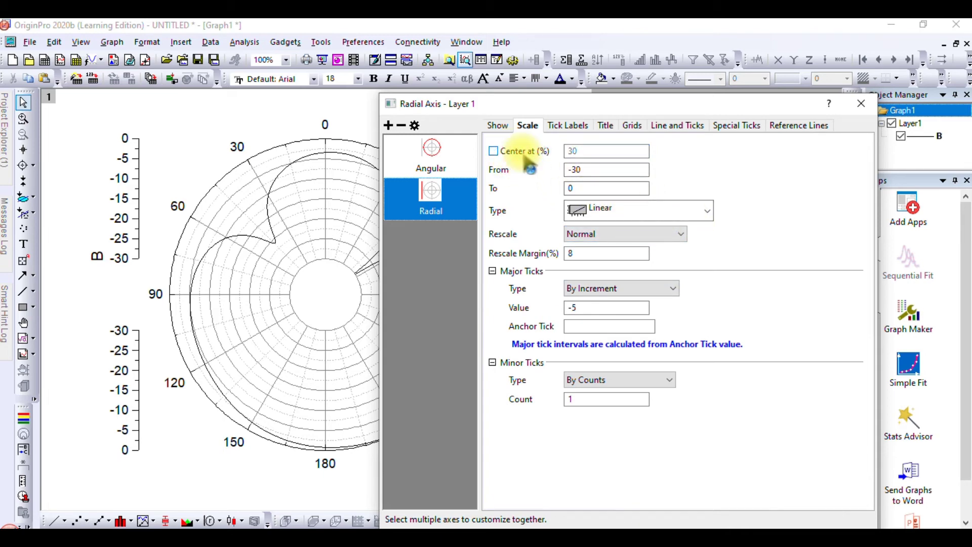
{"action": "key", "text": "Tab"}
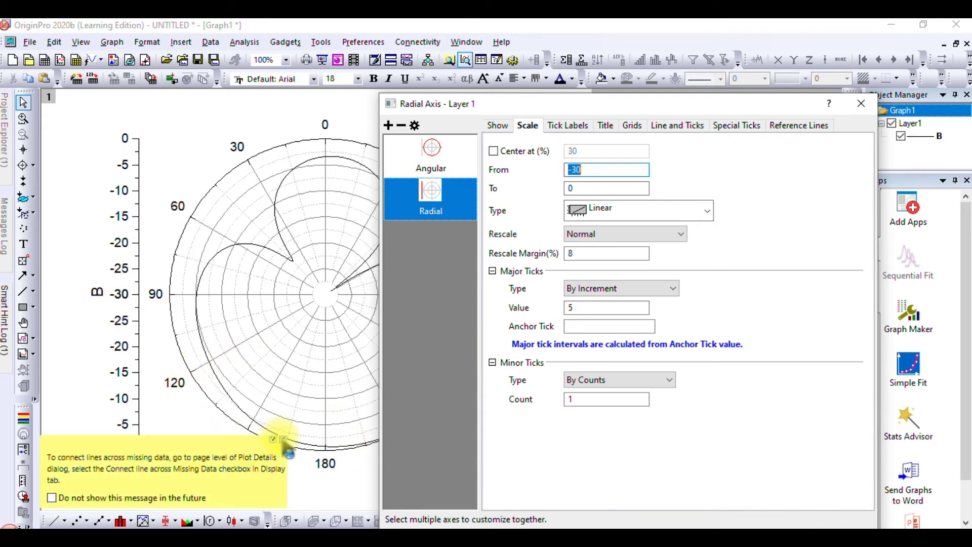
{"action": "left_click", "coordinate": [283, 440]}
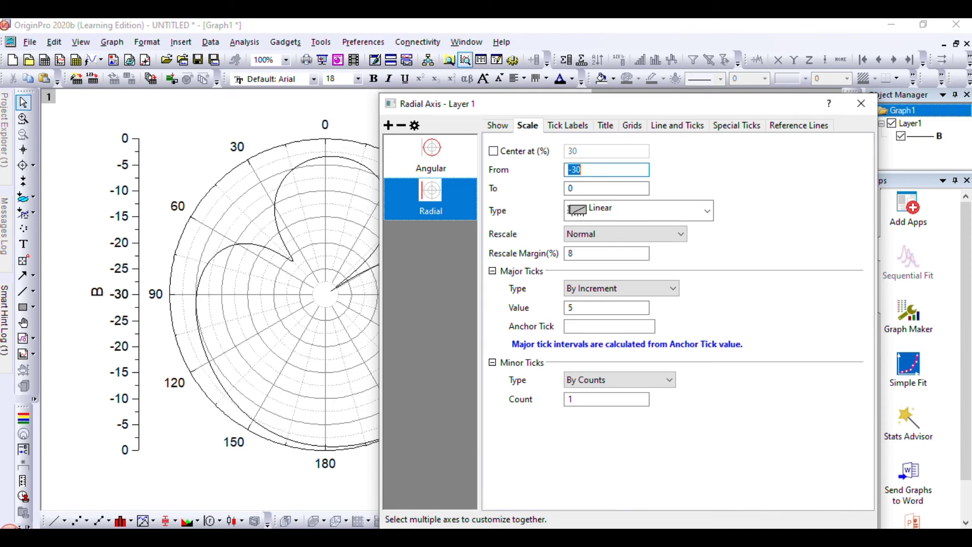
{"action": "key", "text": "Return"}
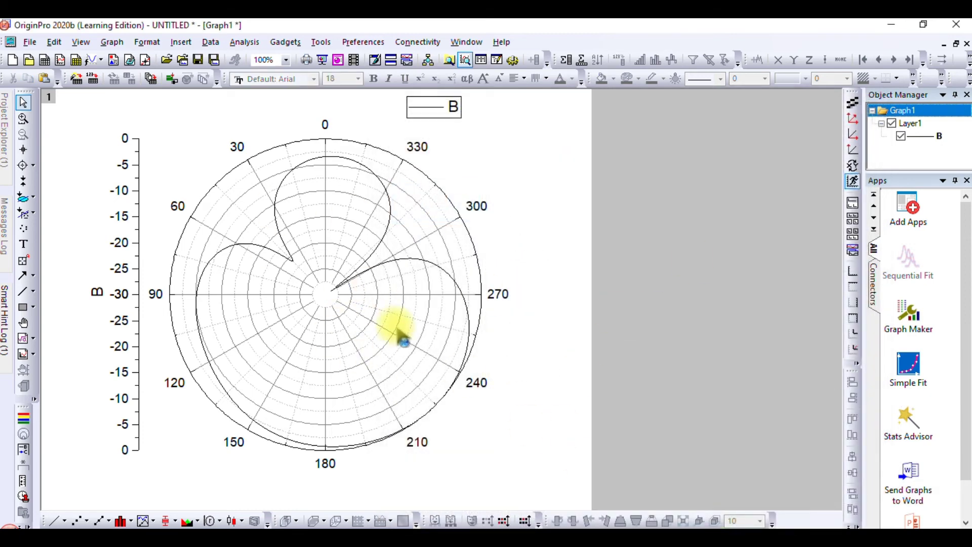
{"action": "double_click", "coordinate": [430, 120]}
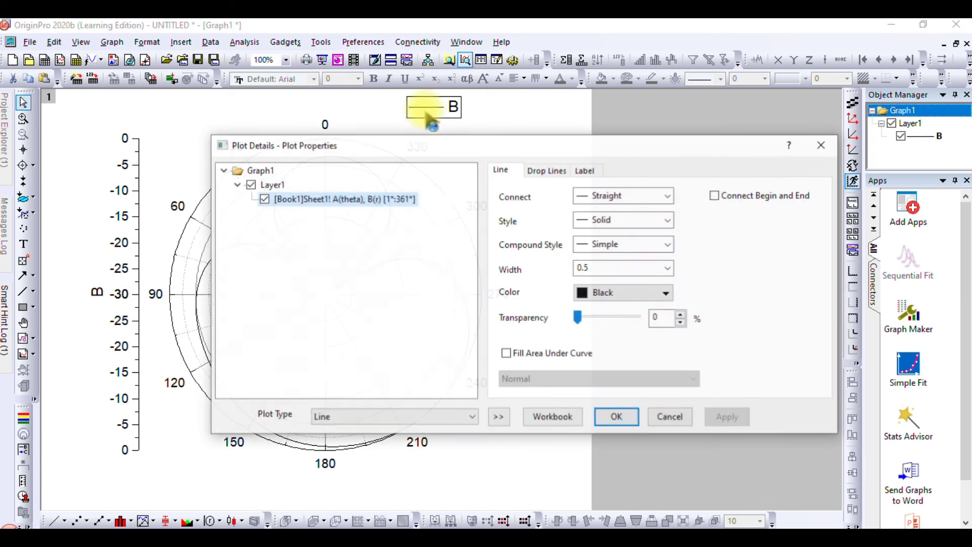
{"action": "left_click", "coordinate": [826, 146]}
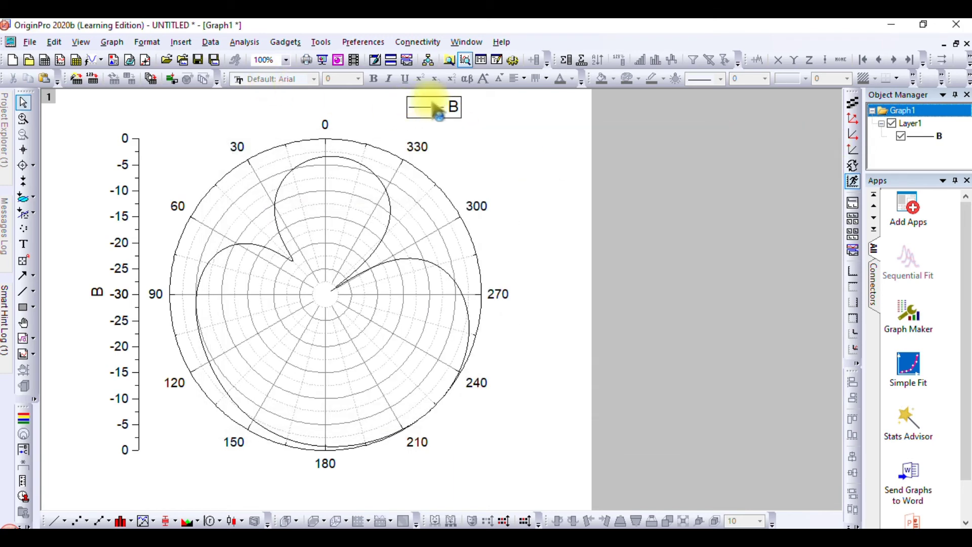
{"action": "left_click", "coordinate": [457, 115]}
{"action": "left_click", "coordinate": [457, 114]}
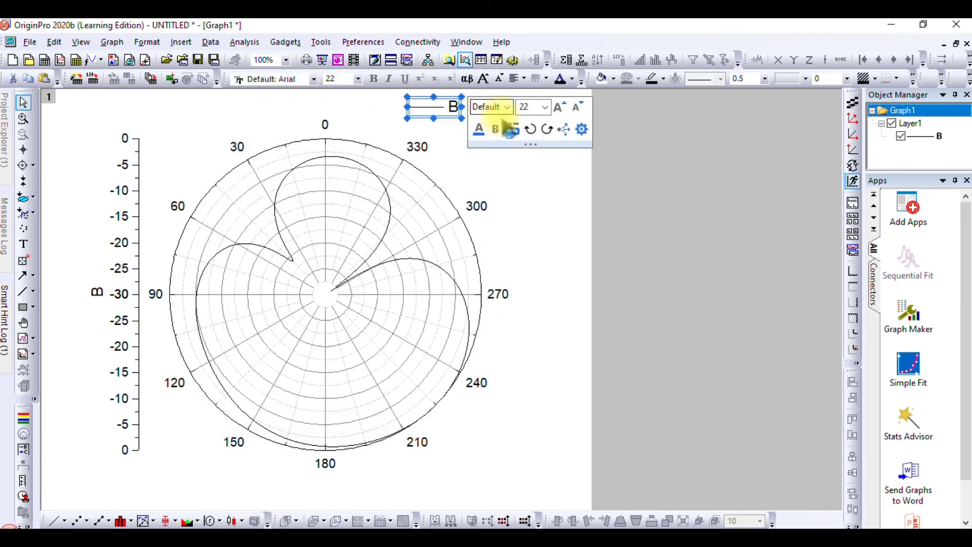
{"action": "left_click", "coordinate": [449, 147]}
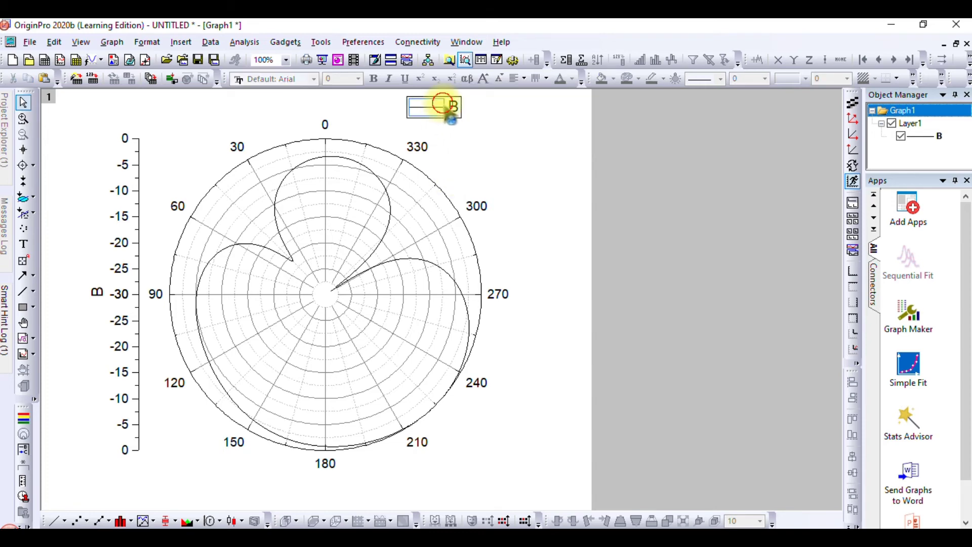
{"action": "double_click", "coordinate": [452, 105]}
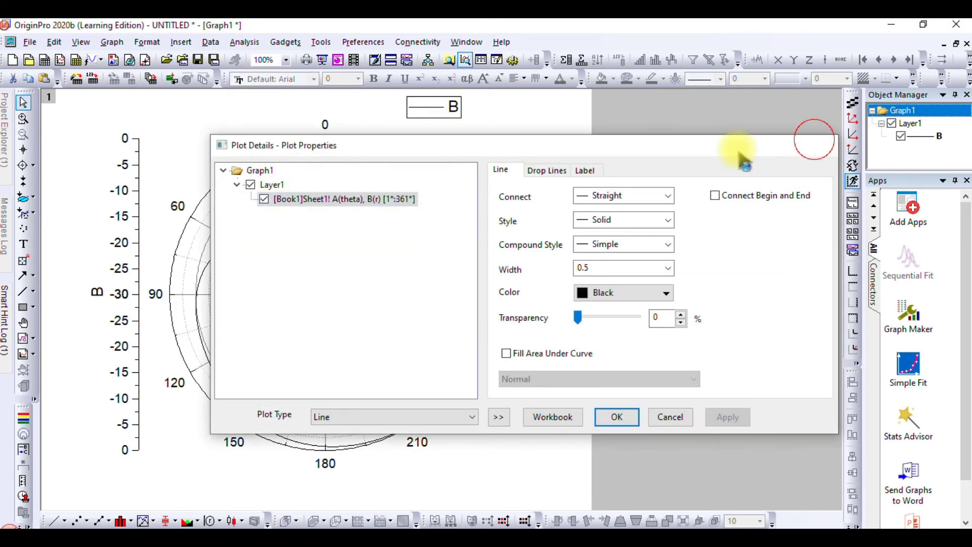
{"action": "left_click", "coordinate": [820, 145]}
Step: Replace the polar graph's legend entry text with "E-Plane", keeping the line sample in front of it
{"action": "left_click", "coordinate": [453, 106]}
{"action": "double_click", "coordinate": [453, 106]}
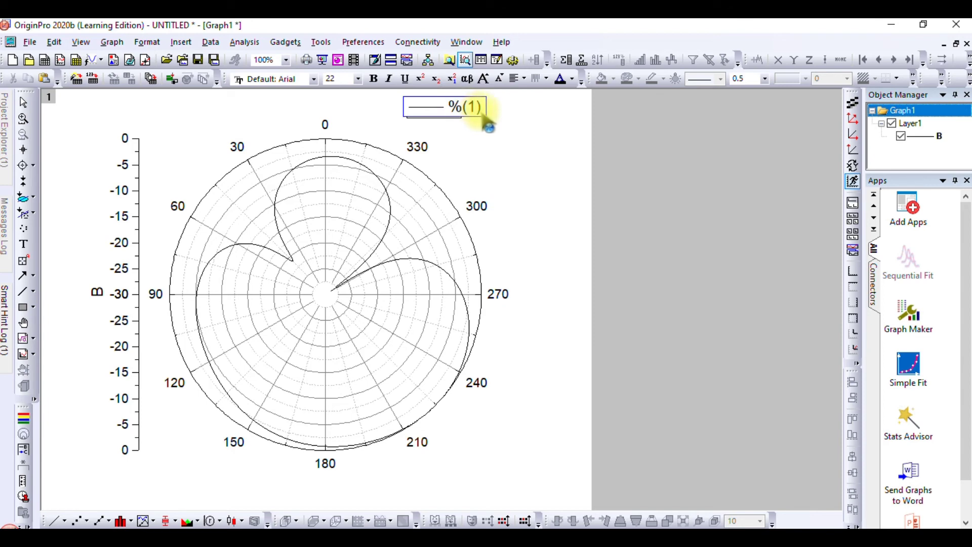
{"action": "key", "text": "Delete"}
{"action": "key", "text": "Delete"}
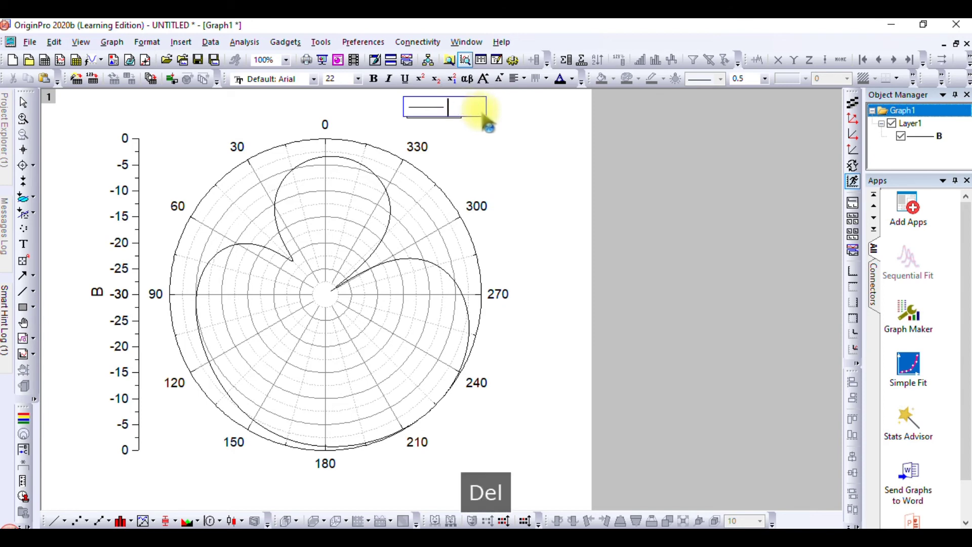
{"action": "type", "text": "e"}
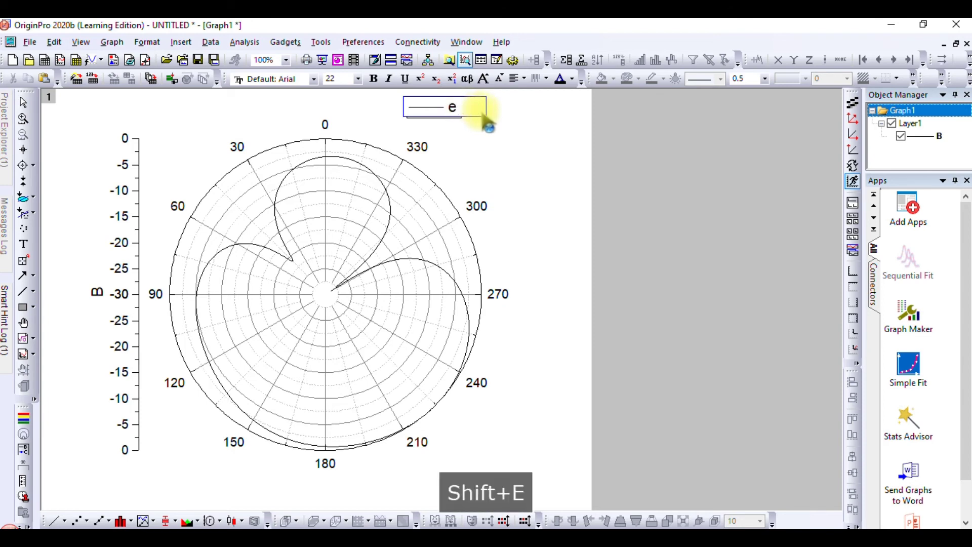
{"action": "type", "text": "-pLAN"}
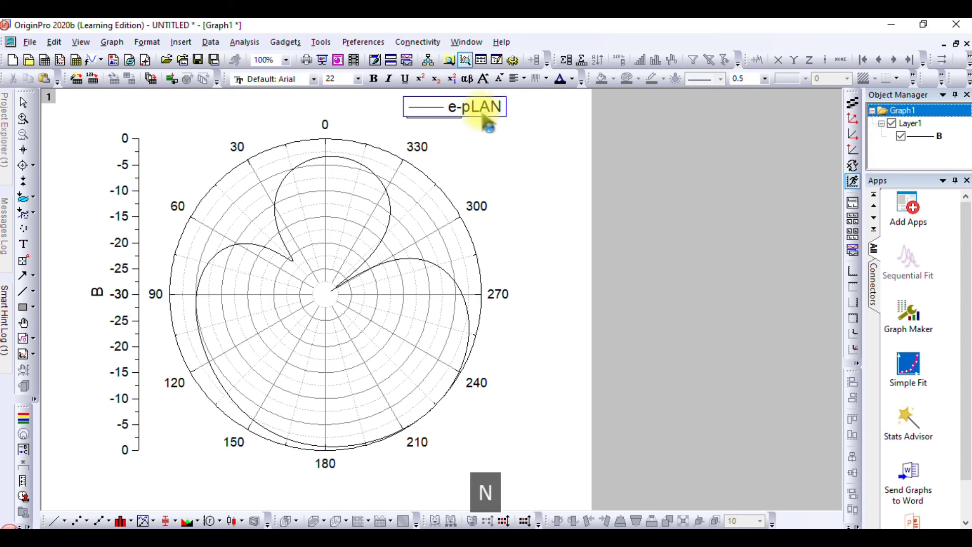
{"action": "type", "text": "E"}
{"action": "key", "text": "BackSpace"}
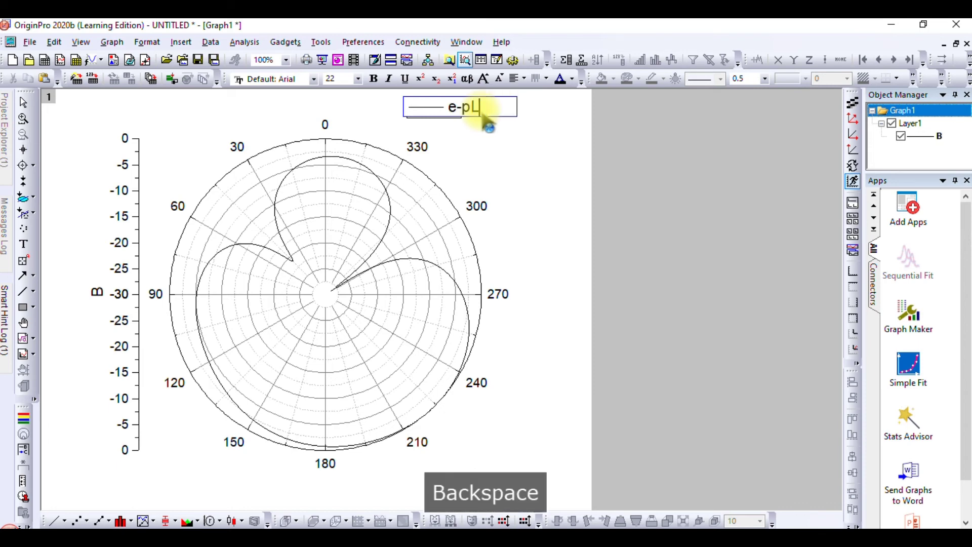
{"action": "type", "text": "E"}
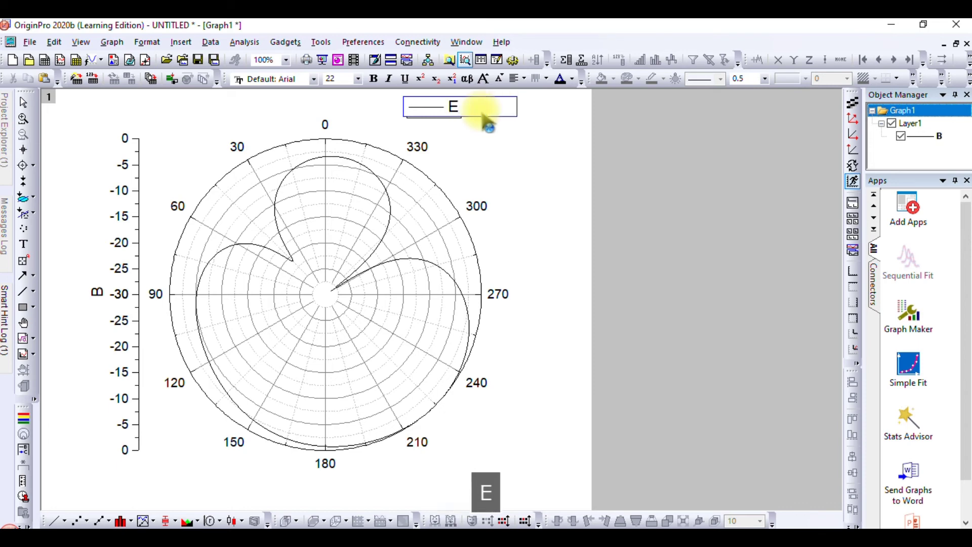
{"action": "type", "text": "-P"}
{"action": "key", "text": "BackSpace"}
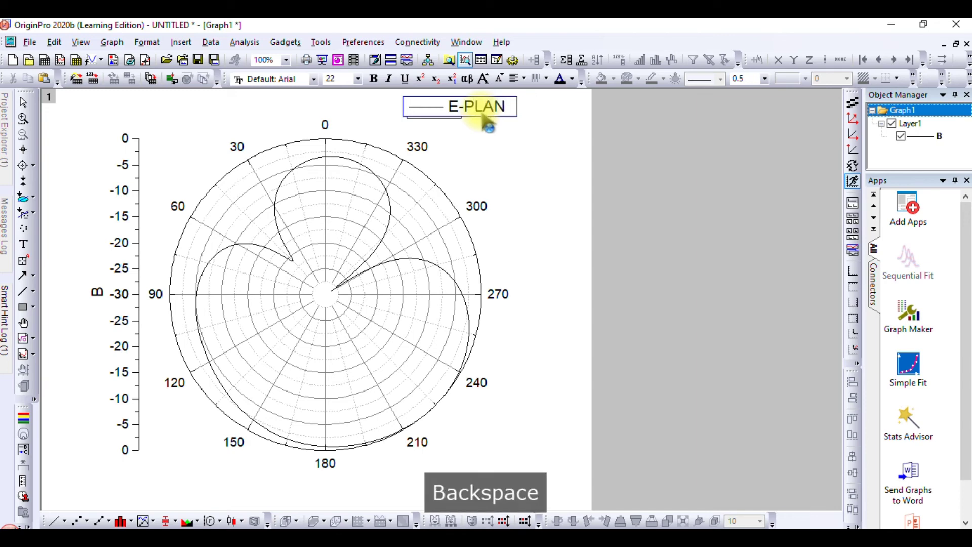
{"action": "key", "text": "Caps_Lock"}
{"action": "type", "text": "a"}
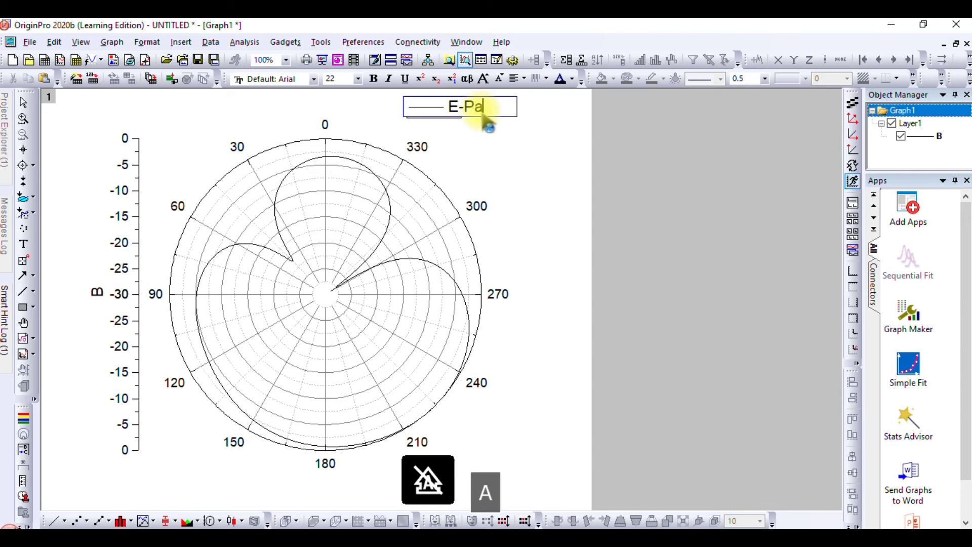
{"action": "key", "text": "BackSpace"}
{"action": "type", "text": "lane"}
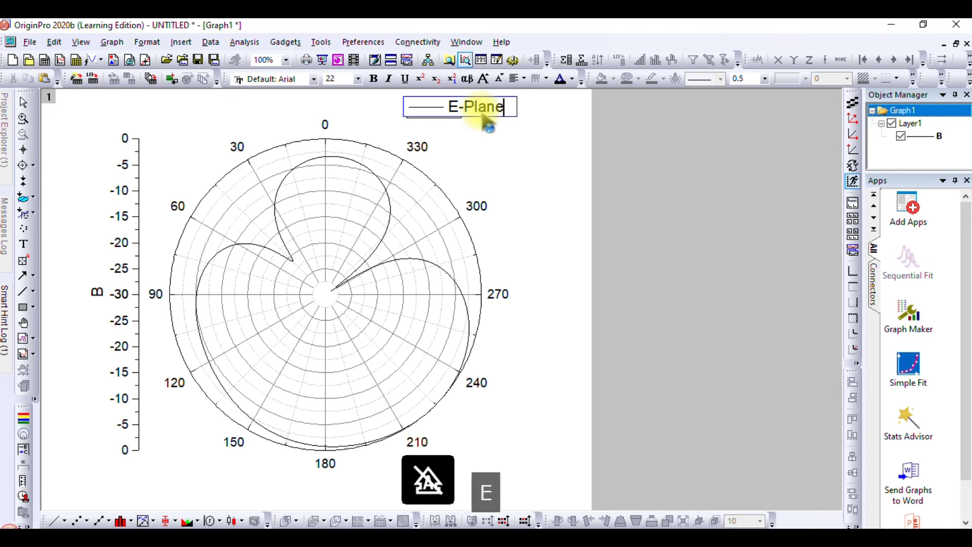
{"action": "left_click", "coordinate": [533, 161]}
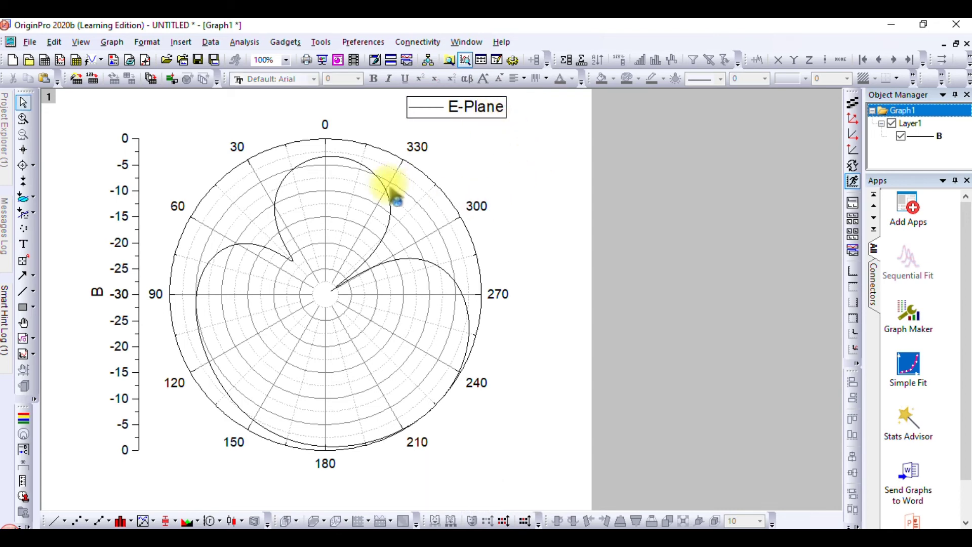
Step: Format the plotted farfield curve as a red line with a width of 3
{"action": "left_click", "coordinate": [390, 274]}
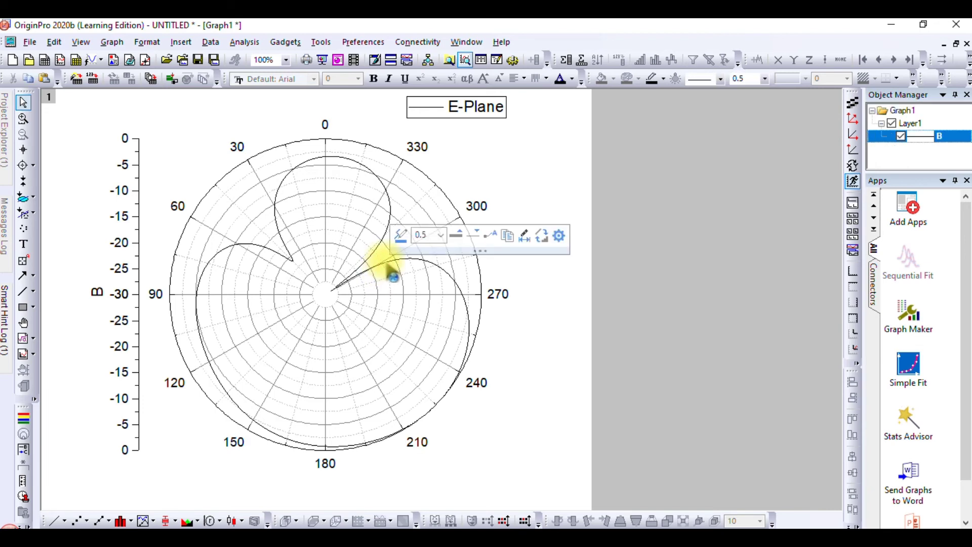
{"action": "left_click", "coordinate": [439, 235]}
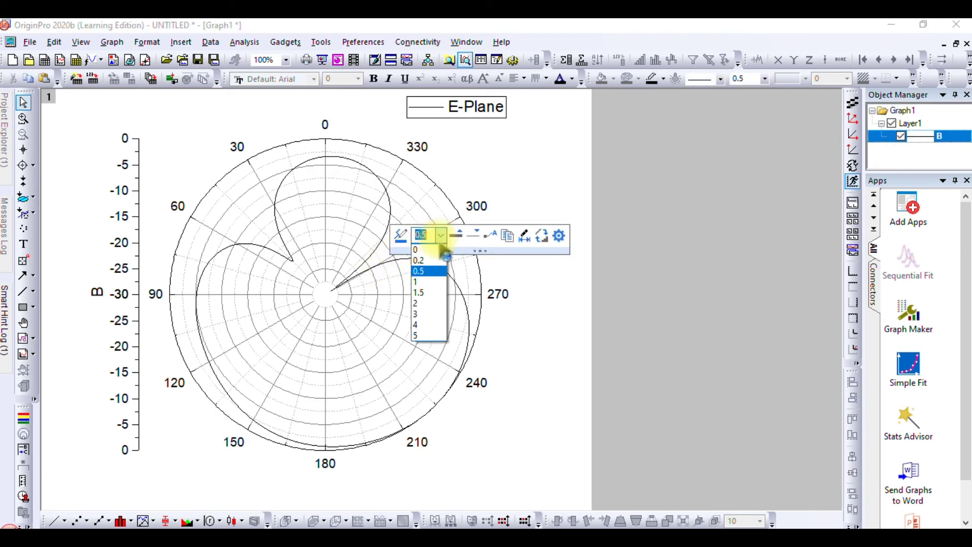
{"action": "left_click", "coordinate": [431, 304]}
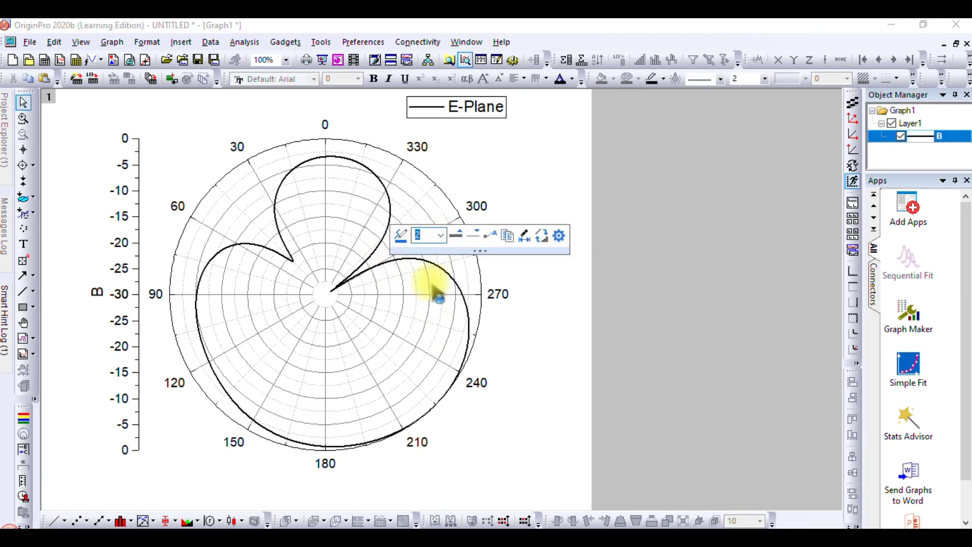
{"action": "left_click", "coordinate": [401, 235]}
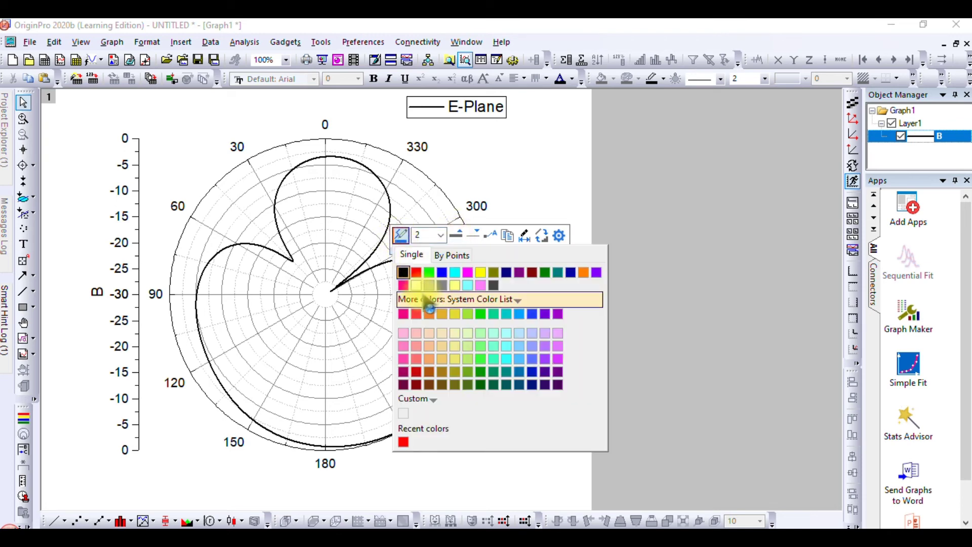
{"action": "left_click", "coordinate": [430, 281]}
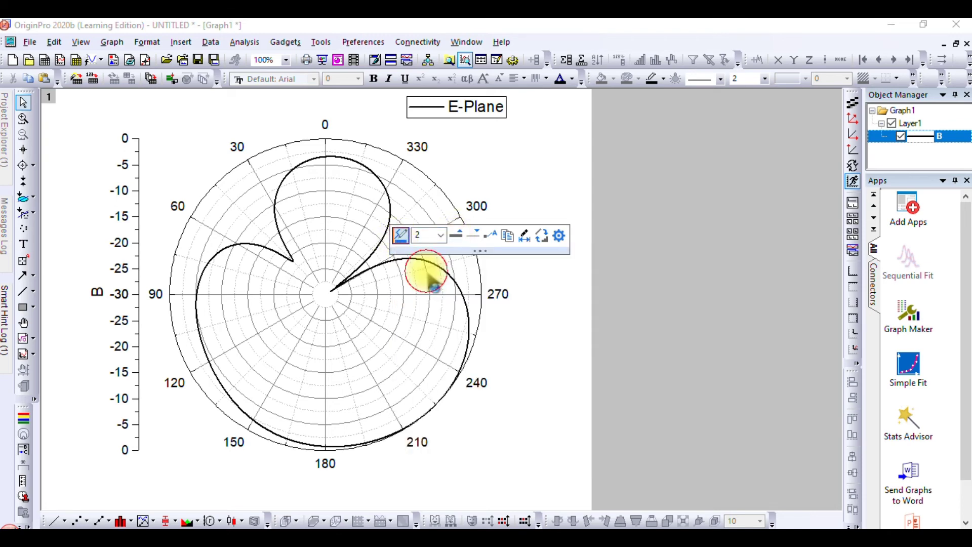
{"action": "left_click", "coordinate": [401, 236]}
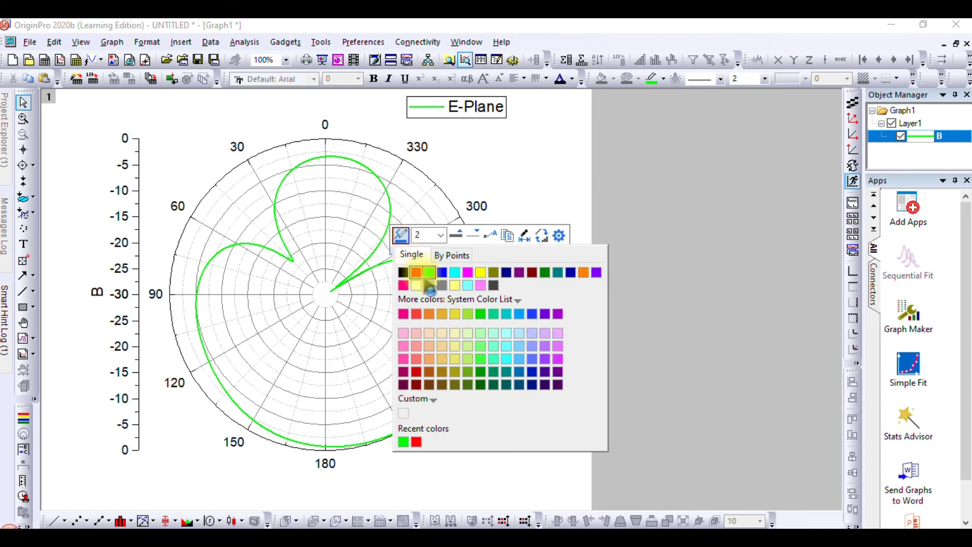
{"action": "left_click", "coordinate": [416, 273]}
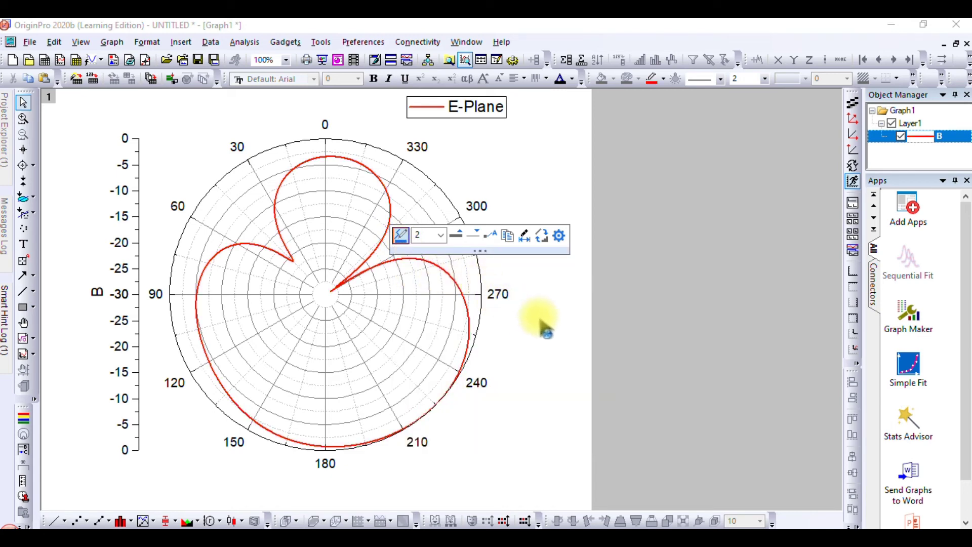
{"action": "left_click", "coordinate": [458, 235]}
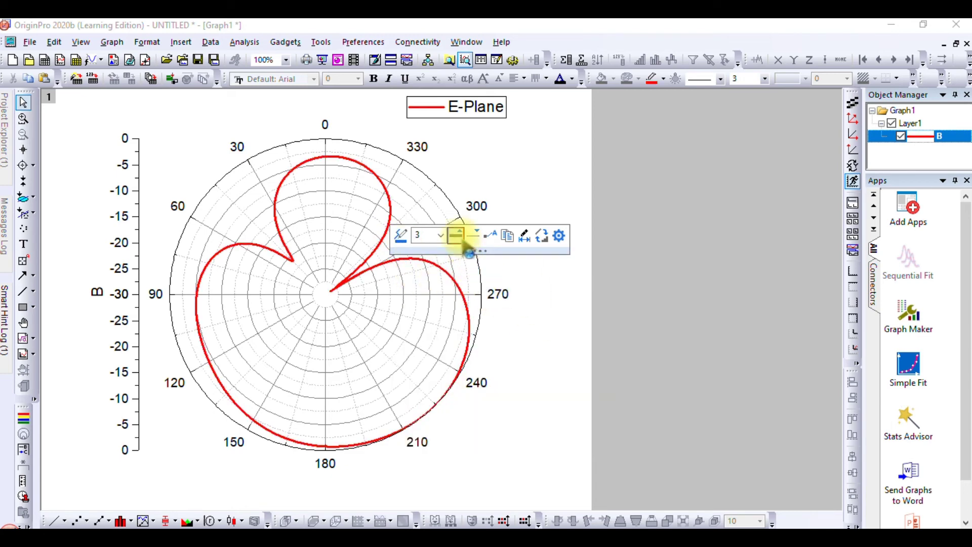
{"action": "left_click", "coordinate": [560, 339]}
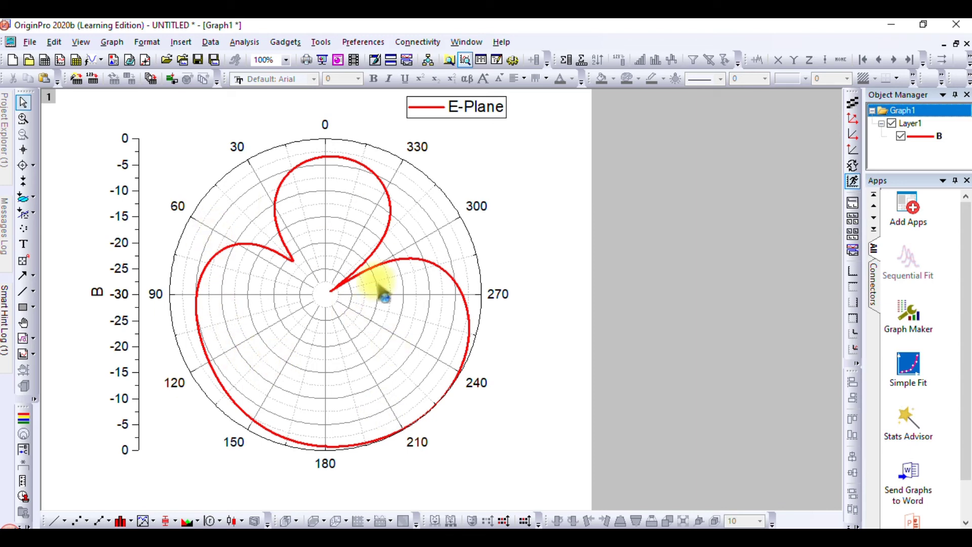
Step: Open the graph export settings, turn off the automatic fit width and specify the image size in pixels
{"action": "left_click", "coordinate": [31, 43]}
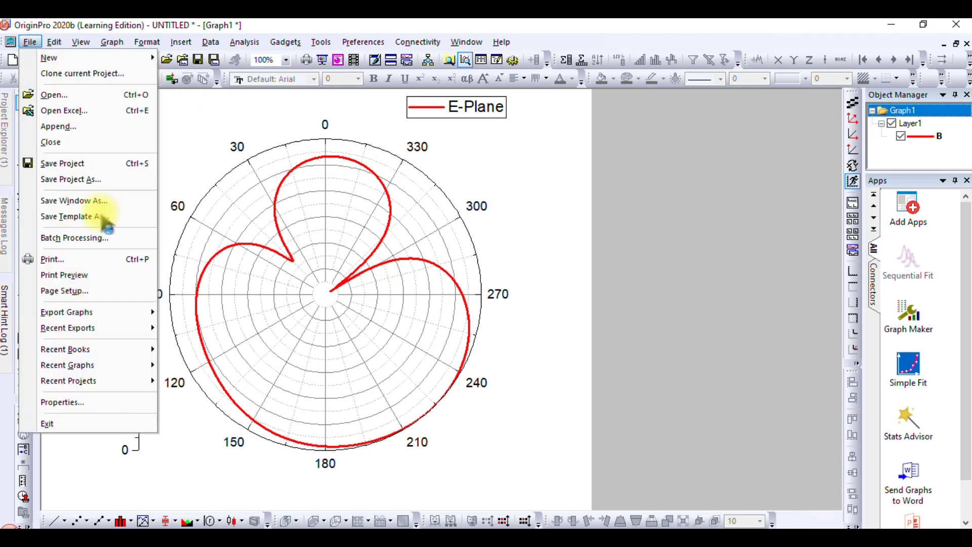
{"action": "mouse_move", "coordinate": [94, 317]}
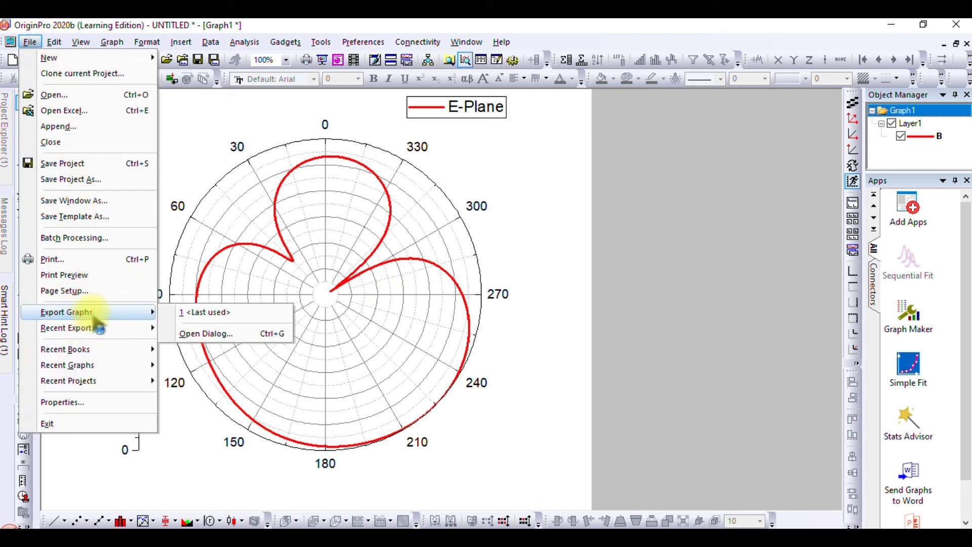
{"action": "left_click", "coordinate": [203, 334]}
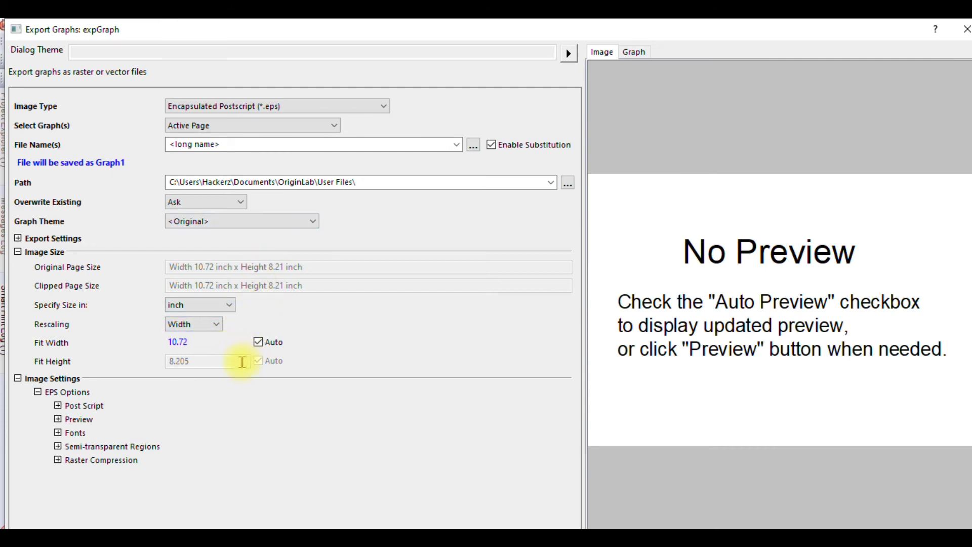
{"action": "left_click", "coordinate": [259, 342]}
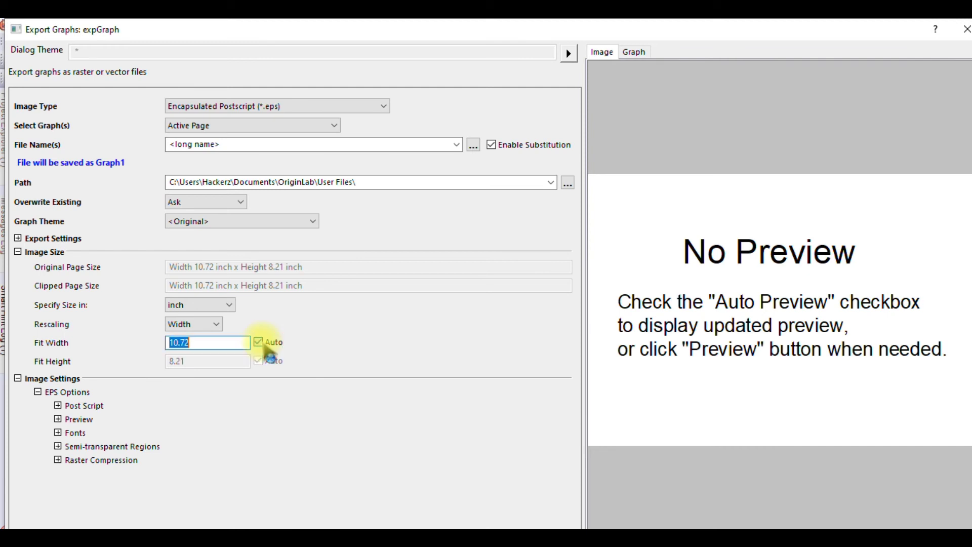
{"action": "left_click", "coordinate": [203, 304]}
{"action": "left_click", "coordinate": [202, 336]}
{"action": "left_click", "coordinate": [193, 342]}
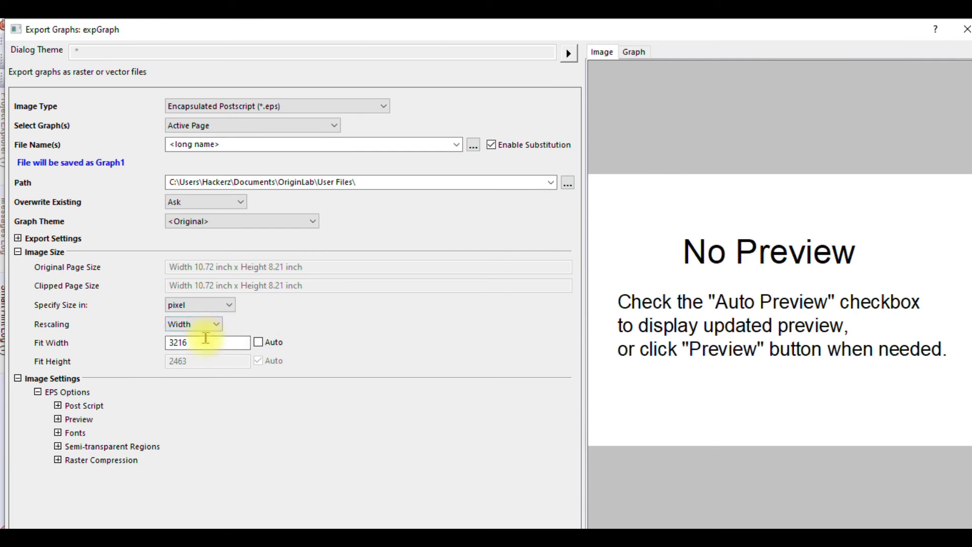
Step: Set the export rescaling to Height and export the graph as Encapsulated Postscript, auto-renaming it instead of replacing the existing file
{"action": "left_click", "coordinate": [215, 324]}
{"action": "left_click", "coordinate": [205, 346]}
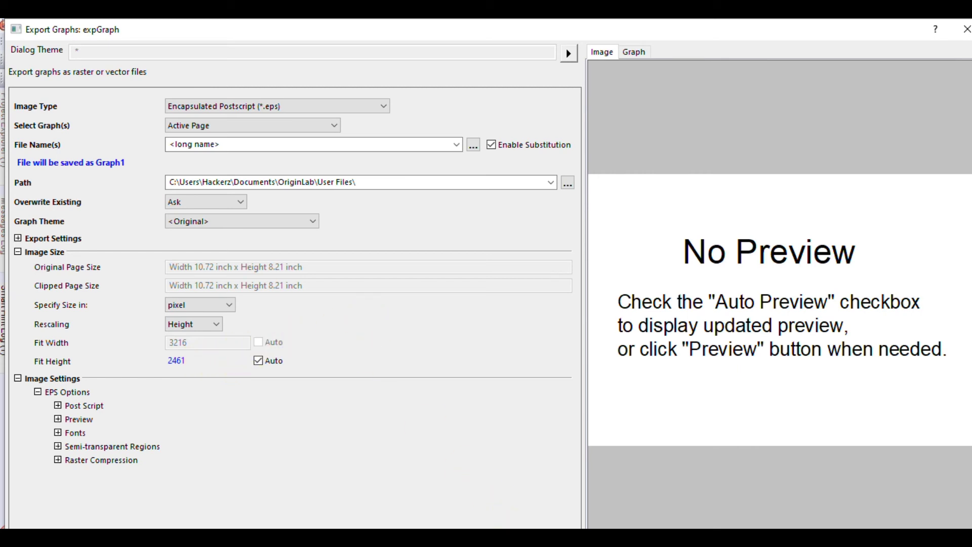
{"action": "left_click", "coordinate": [532, 527]}
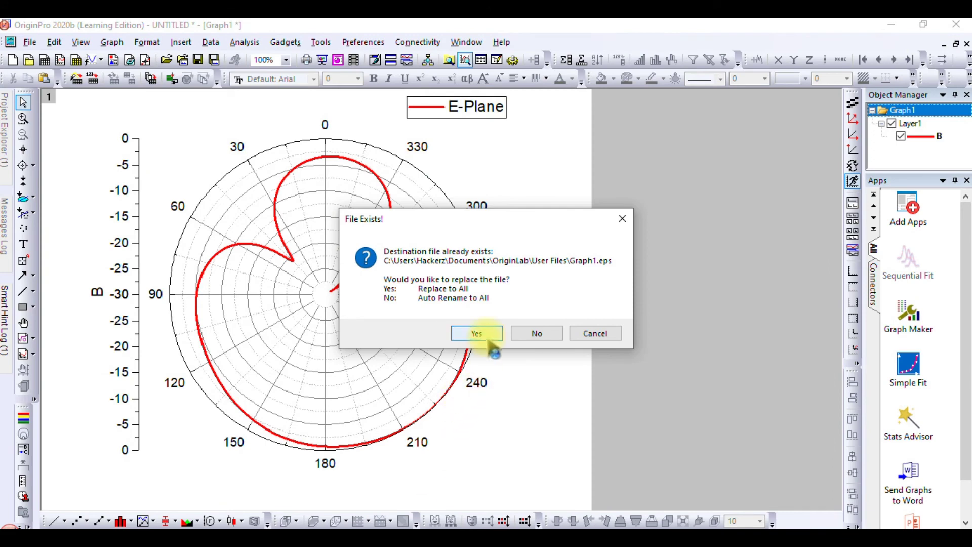
{"action": "left_click", "coordinate": [546, 334]}
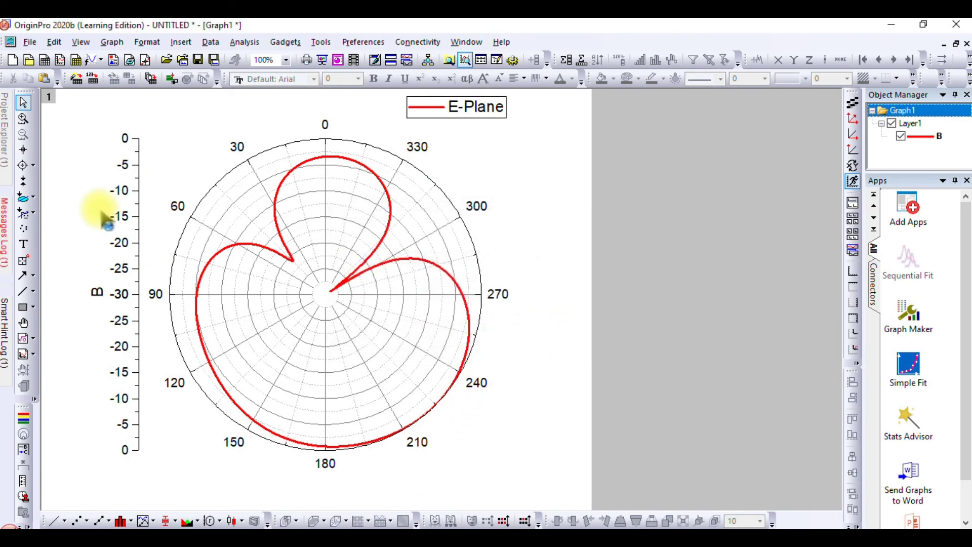
Step: Reopen the graph export settings and choose Portable Network Graphics (*.png) as the image type
{"action": "left_click", "coordinate": [30, 42]}
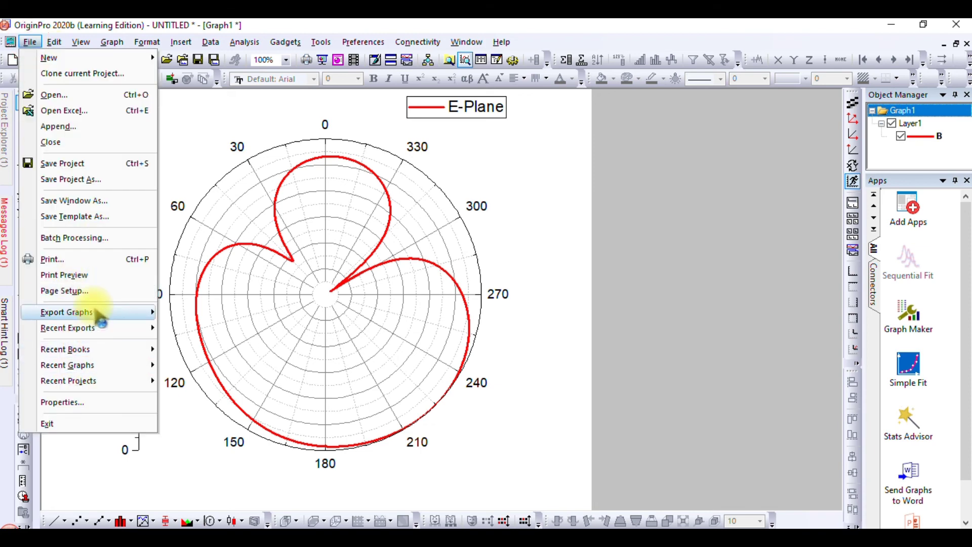
{"action": "mouse_move", "coordinate": [101, 312]}
{"action": "left_click", "coordinate": [213, 333]}
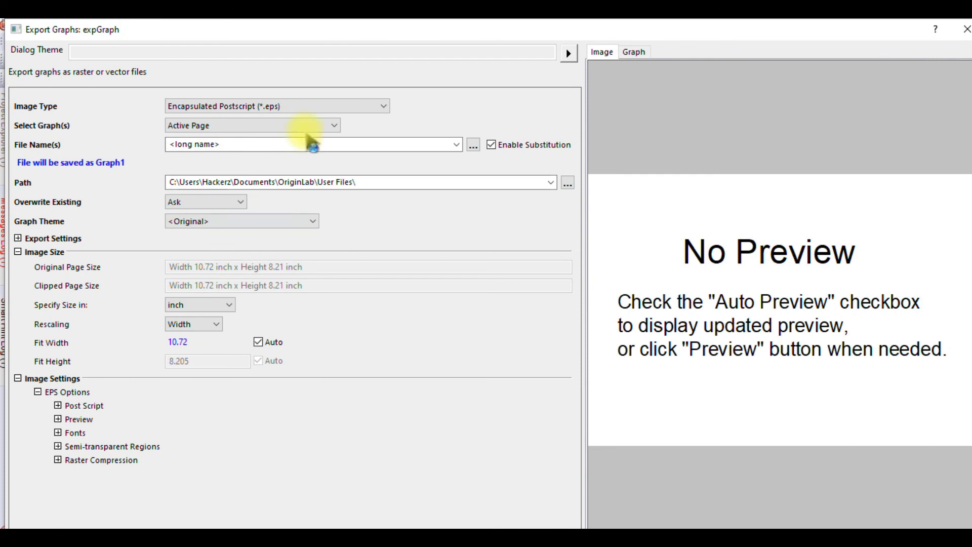
{"action": "left_click", "coordinate": [311, 107]}
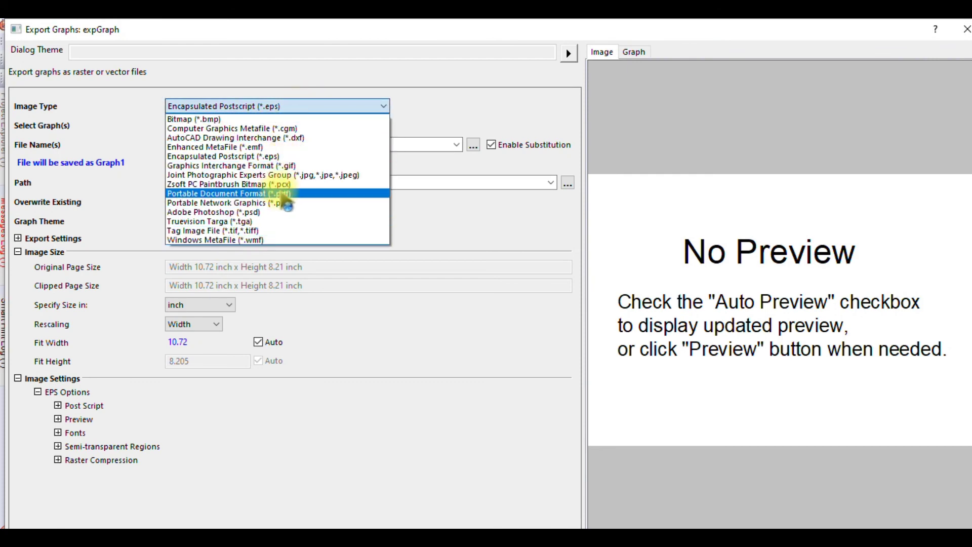
{"action": "left_click", "coordinate": [263, 202]}
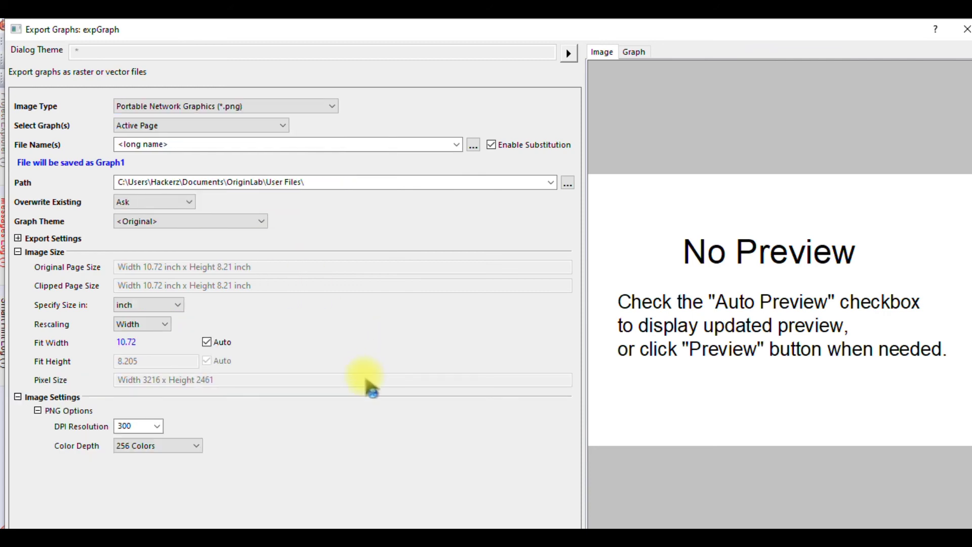
Step: Specify the PNG size in pixels, export the graph over the existing Graph1.png and close the export settings
{"action": "left_click", "coordinate": [159, 321]}
{"action": "left_click", "coordinate": [163, 309]}
{"action": "left_click", "coordinate": [161, 305]}
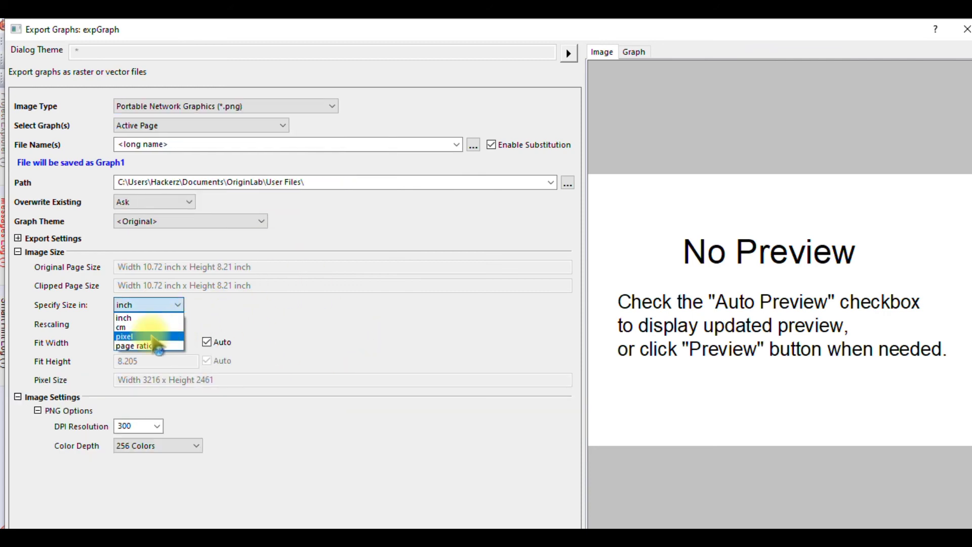
{"action": "left_click", "coordinate": [152, 341]}
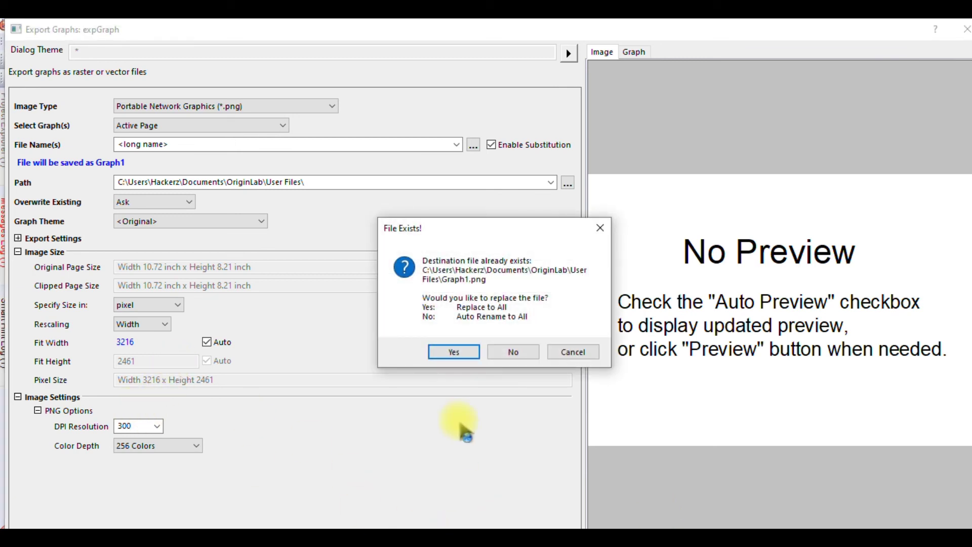
{"action": "left_click", "coordinate": [447, 351]}
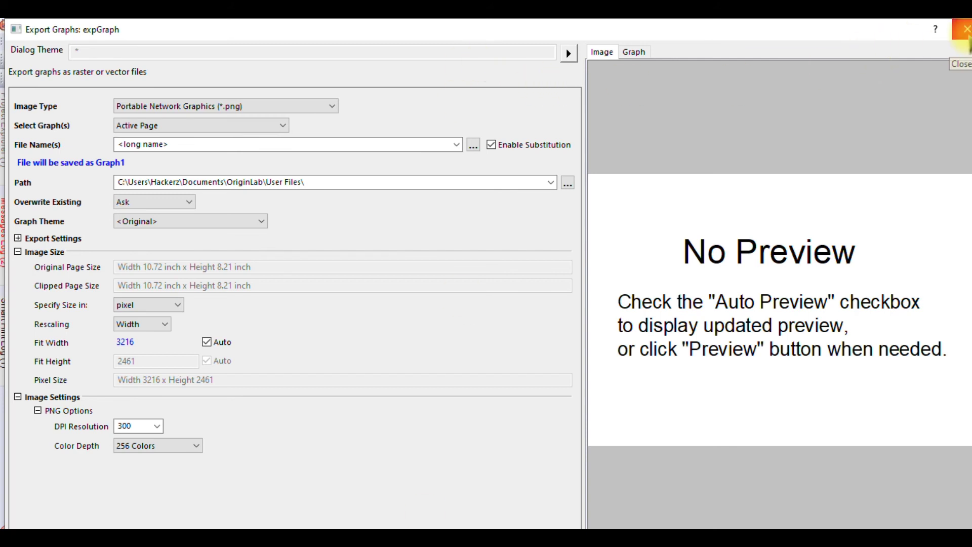
{"action": "left_click", "coordinate": [966, 31]}
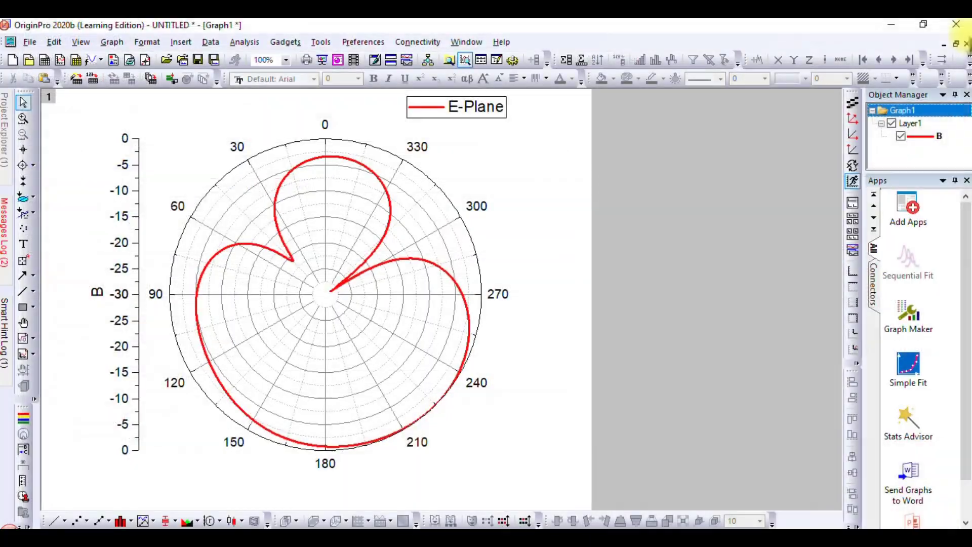
Step: Switch to File Explorer, go to Documents > OriginLab > User Files, view the exported Graph1.png and close the image viewer
{"action": "left_click", "coordinate": [9, 535]}
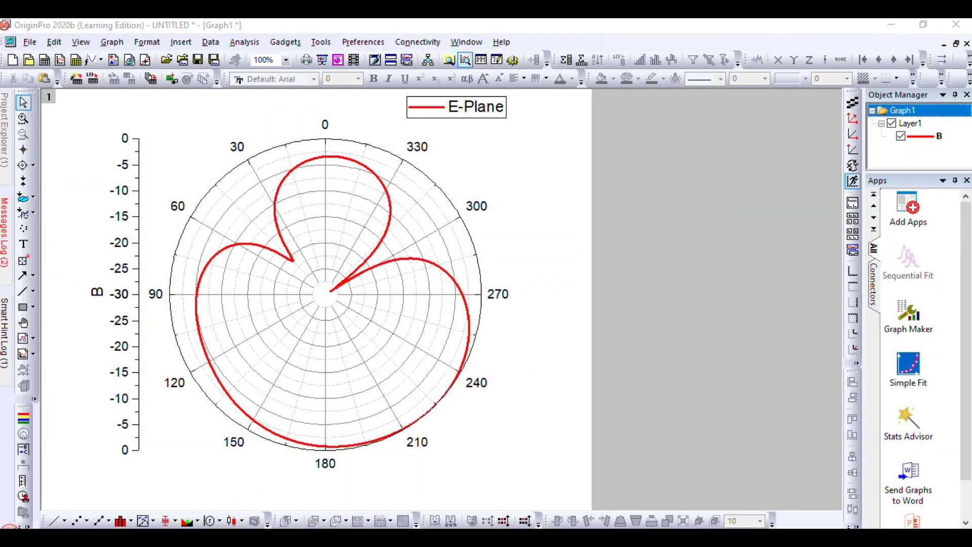
{"action": "left_click", "coordinate": [65, 310]}
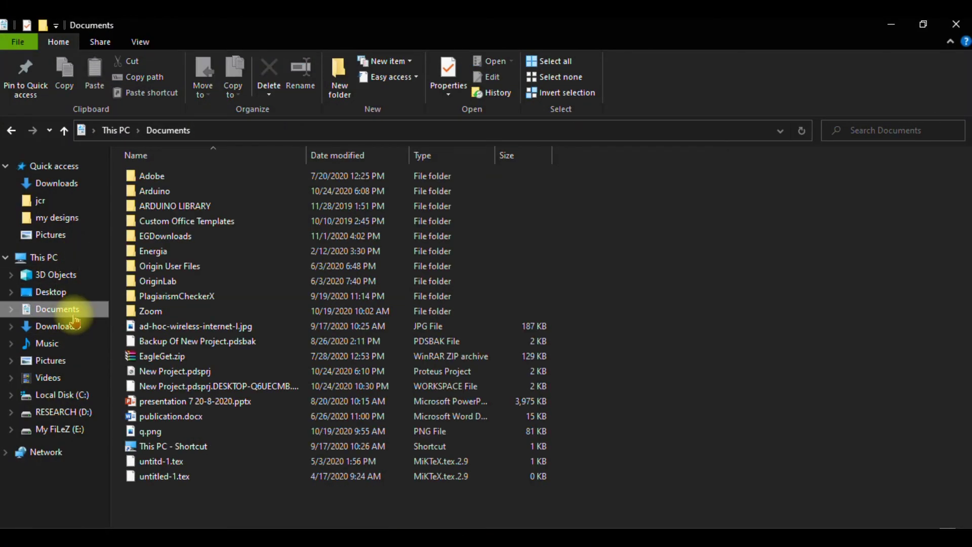
{"action": "double_click", "coordinate": [178, 283]}
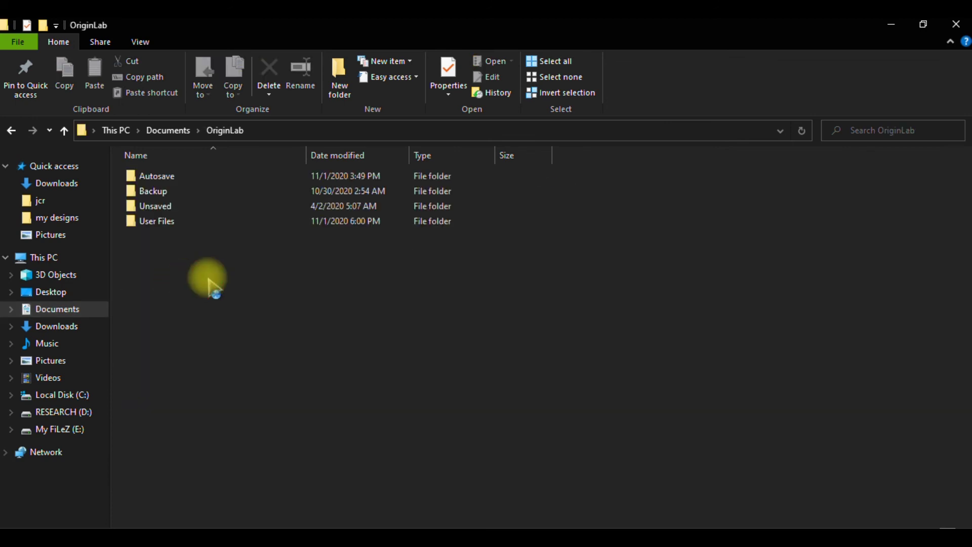
{"action": "double_click", "coordinate": [190, 222]}
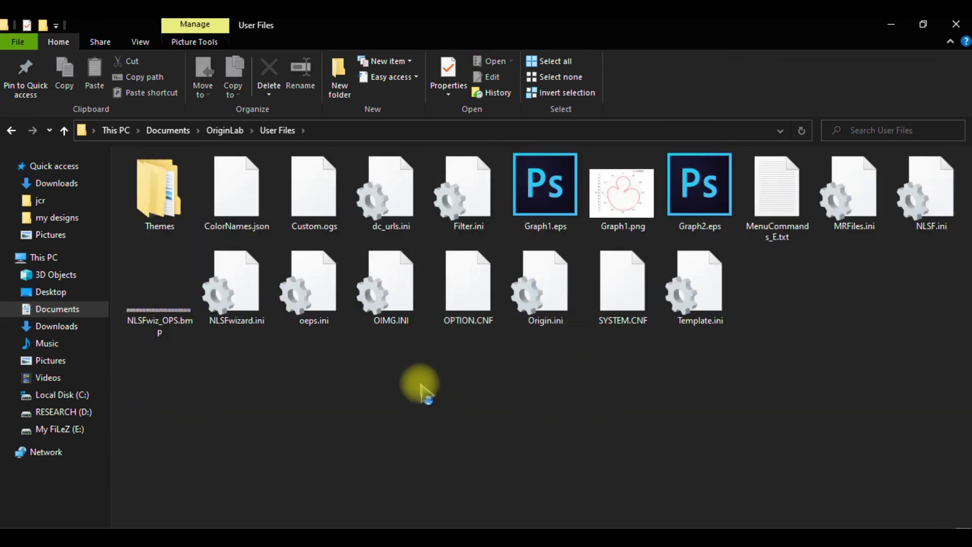
{"action": "double_click", "coordinate": [622, 195]}
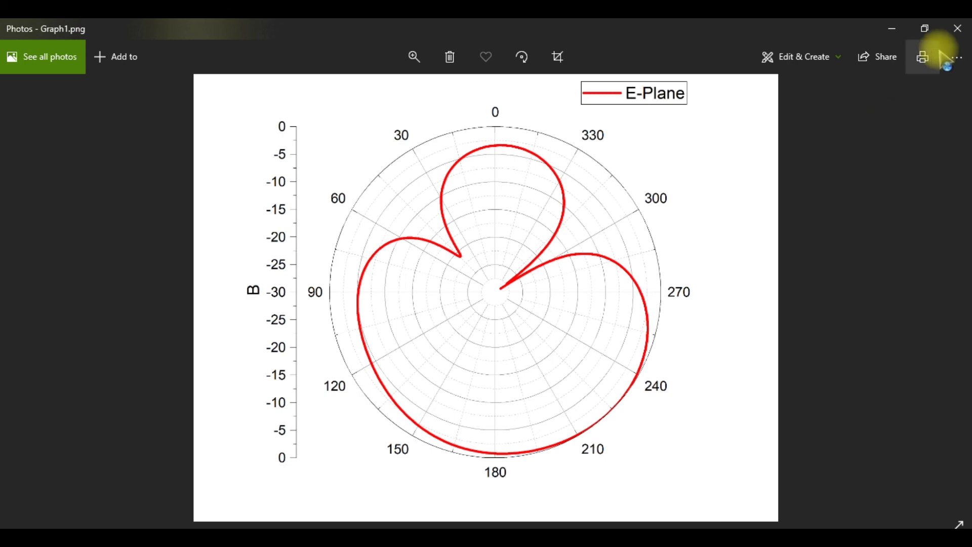
{"action": "left_click", "coordinate": [956, 28]}
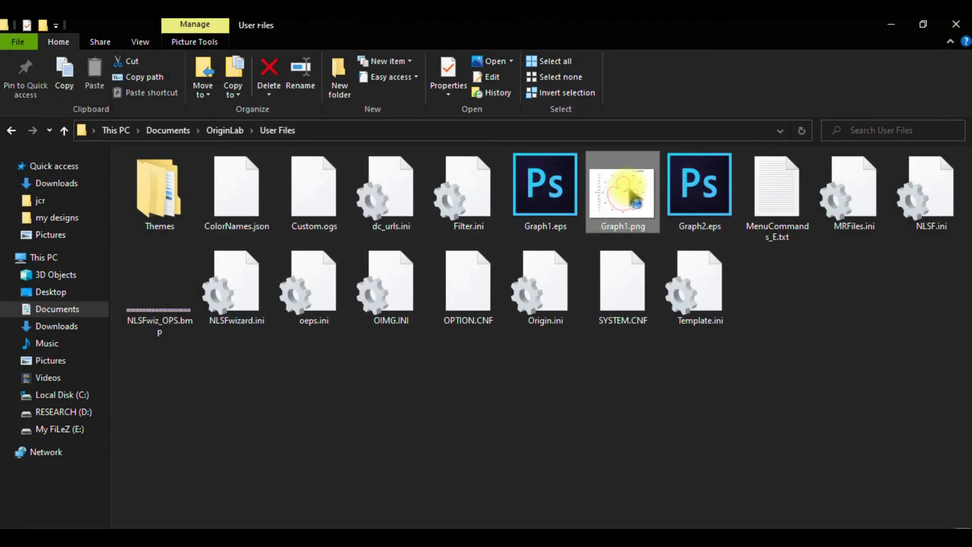
Step: Copy Graph1.png, switch to Word, create a blank document and paste the picture into it
{"action": "key", "text": "ctrl+c"}
{"action": "right_click", "coordinate": [444, 421]}
{"action": "mouse_move", "coordinate": [543, 389]}
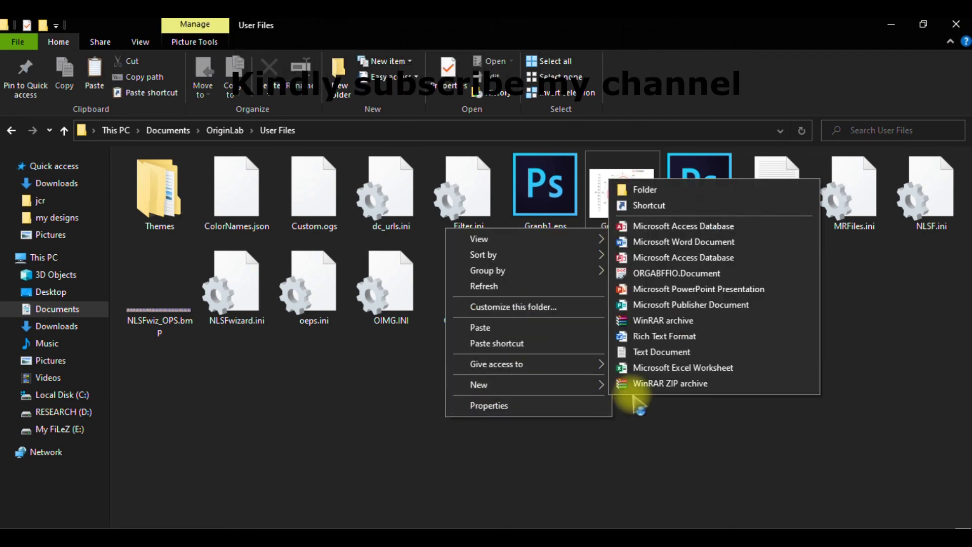
{"action": "left_click", "coordinate": [586, 472]}
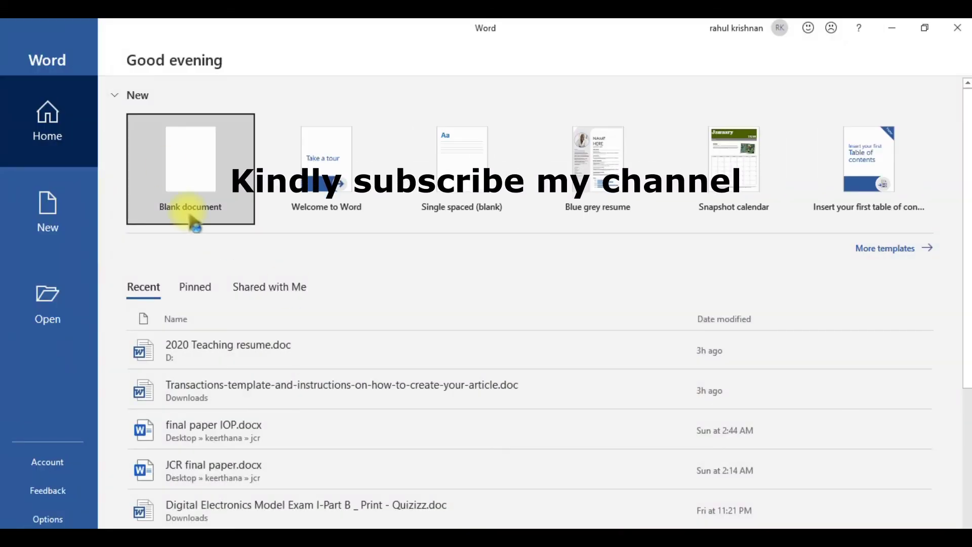
{"action": "left_click", "coordinate": [173, 152]}
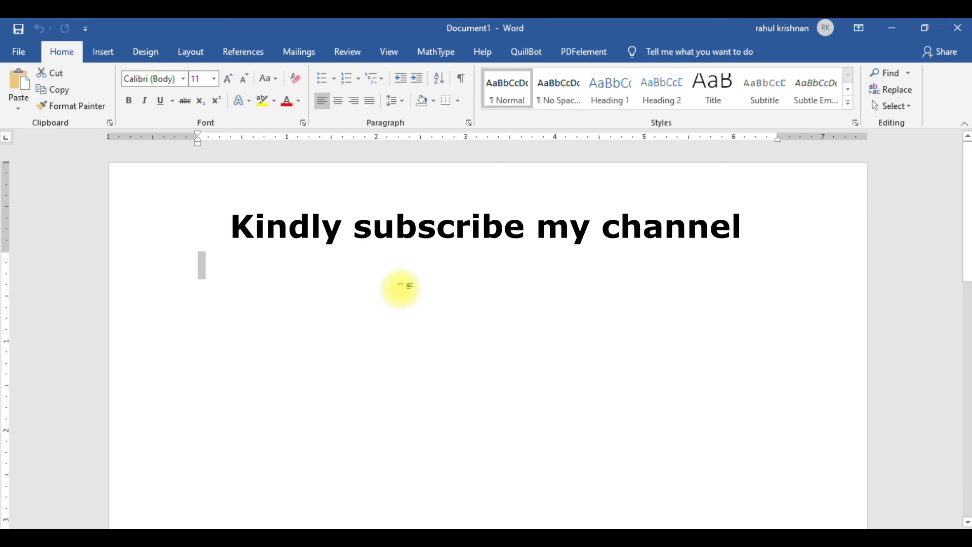
{"action": "key", "text": "ctrl+v"}
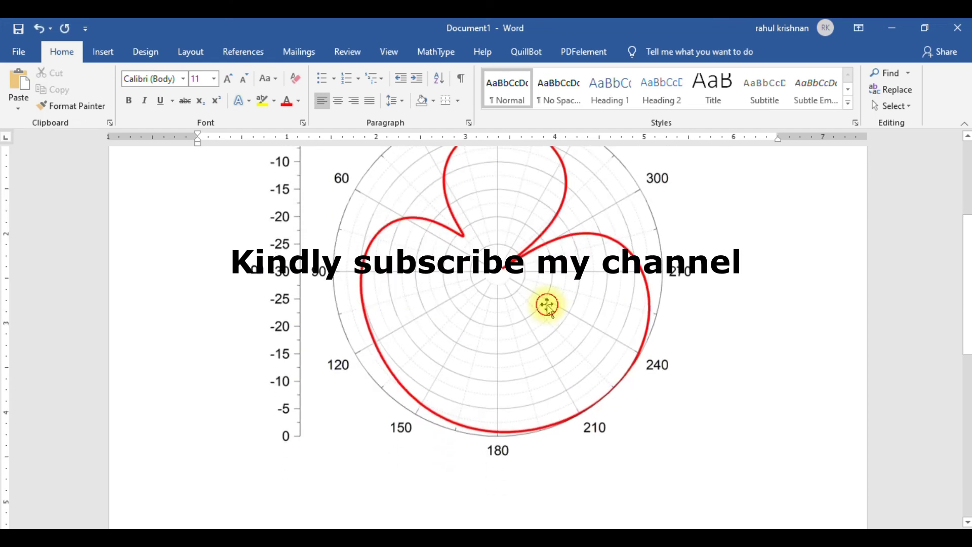
Step: Shrink the pasted graph picture proportionally to about 2.8 inches wide
{"action": "left_click", "coordinate": [706, 365]}
{"action": "scroll", "coordinate": [707, 367], "scroll_direction": "down", "scroll_amount": 3}
{"action": "scroll", "coordinate": [729, 329], "scroll_direction": "up", "scroll_amount": 6}
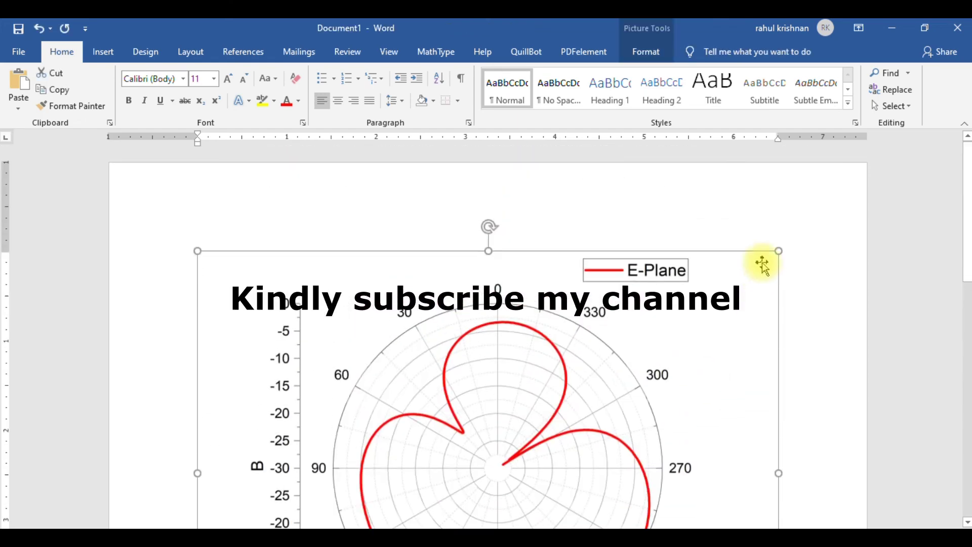
{"action": "left_click_drag", "start_coordinate": [779, 251], "coordinate": [577, 405]}
{"action": "left_click_drag", "start_coordinate": [397, 407], "coordinate": [412, 434]}
{"action": "scroll", "coordinate": [641, 408], "scroll_direction": "down", "scroll_amount": 2}
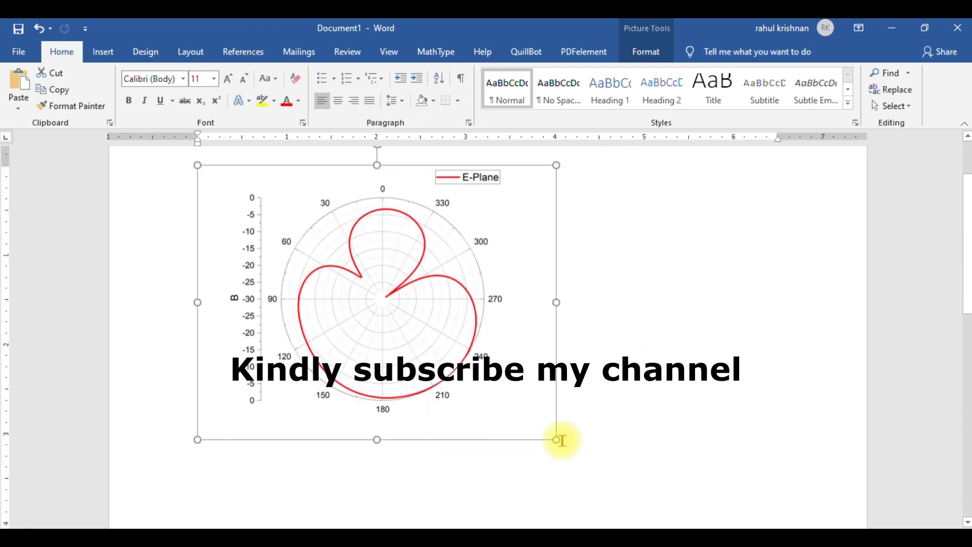
{"action": "left_click_drag", "start_coordinate": [554, 436], "coordinate": [443, 332]}
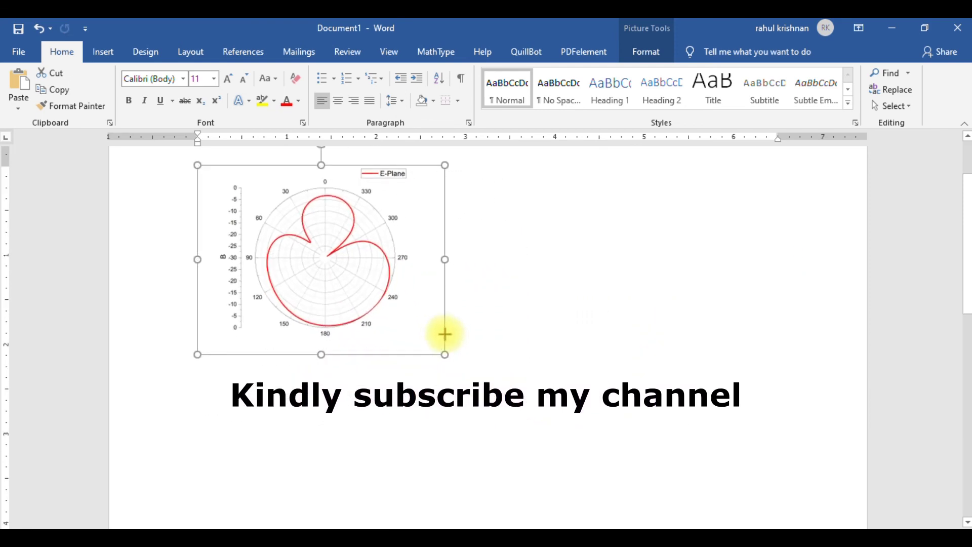
{"action": "left_click", "coordinate": [564, 321]}
{"action": "scroll", "coordinate": [711, 361], "scroll_direction": "up", "scroll_amount": 2}
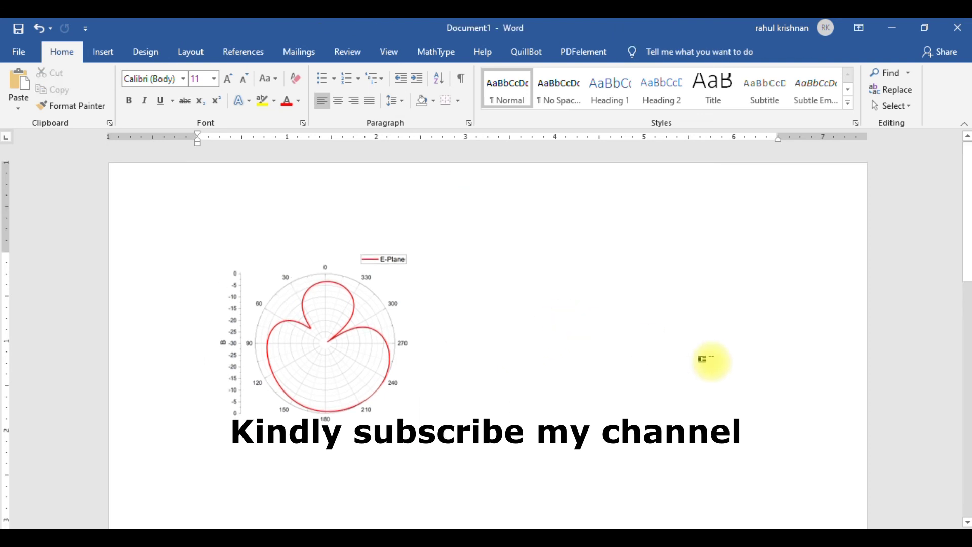
Step: Enlarge the graph picture proportionally to about 4.5 inches wide and deselect it
{"action": "left_click", "coordinate": [353, 350]}
{"action": "left_click_drag", "start_coordinate": [444, 436], "coordinate": [461, 453]}
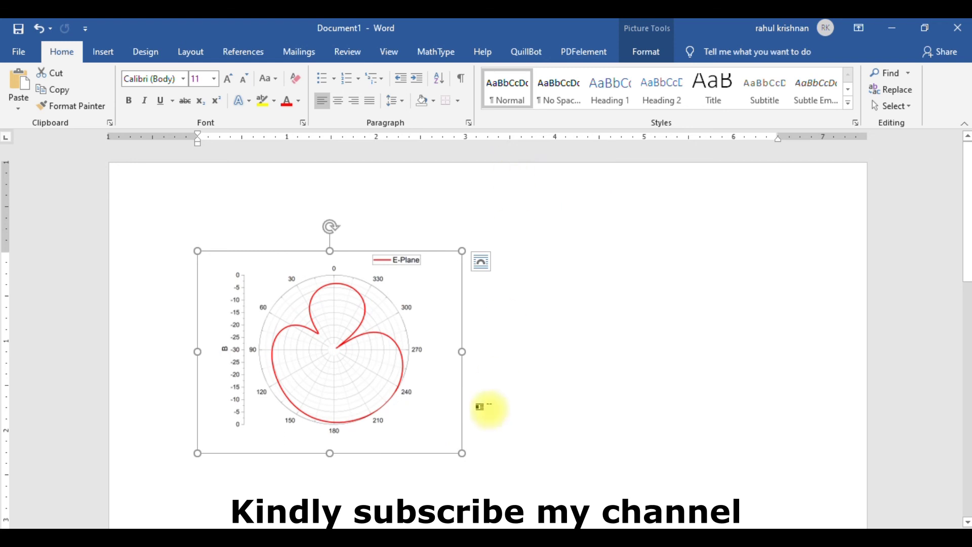
{"action": "left_click", "coordinate": [526, 461]}
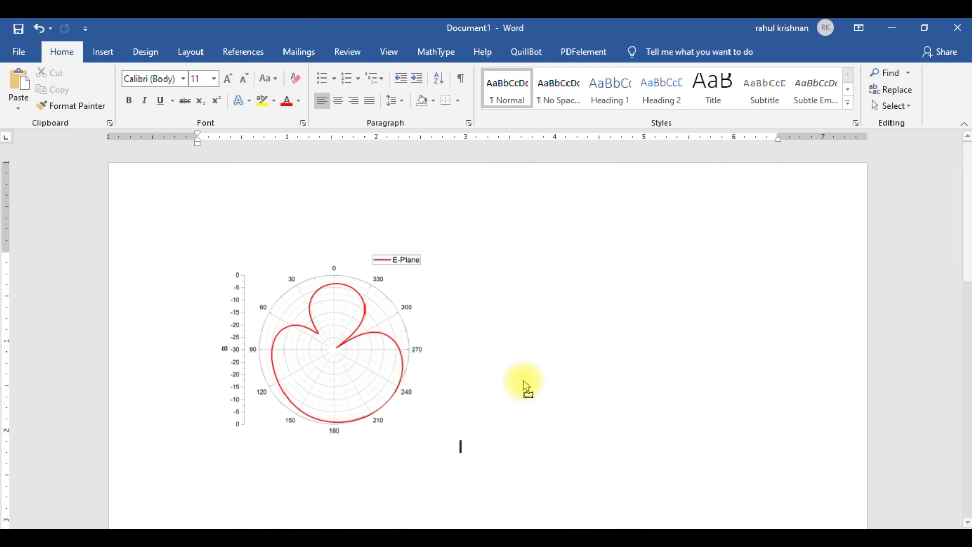
{"action": "key", "text": "shift+Left"}
{"action": "scroll", "coordinate": [524, 380], "scroll_direction": "down", "scroll_amount": 2}
{"action": "left_click_drag", "start_coordinate": [461, 368], "coordinate": [599, 453]}
{"action": "left_click", "coordinate": [658, 397]}
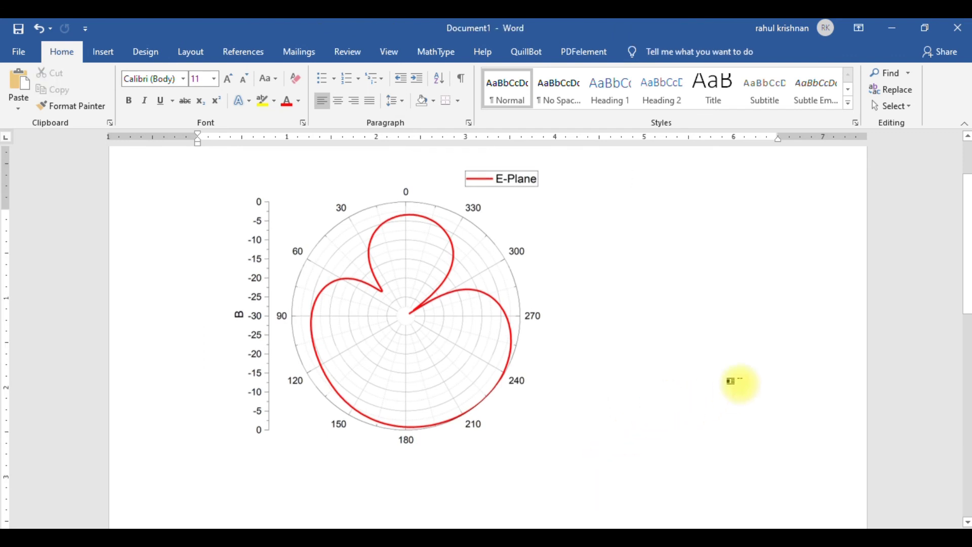
{"action": "scroll", "coordinate": [731, 381], "scroll_direction": "up", "scroll_amount": 2}
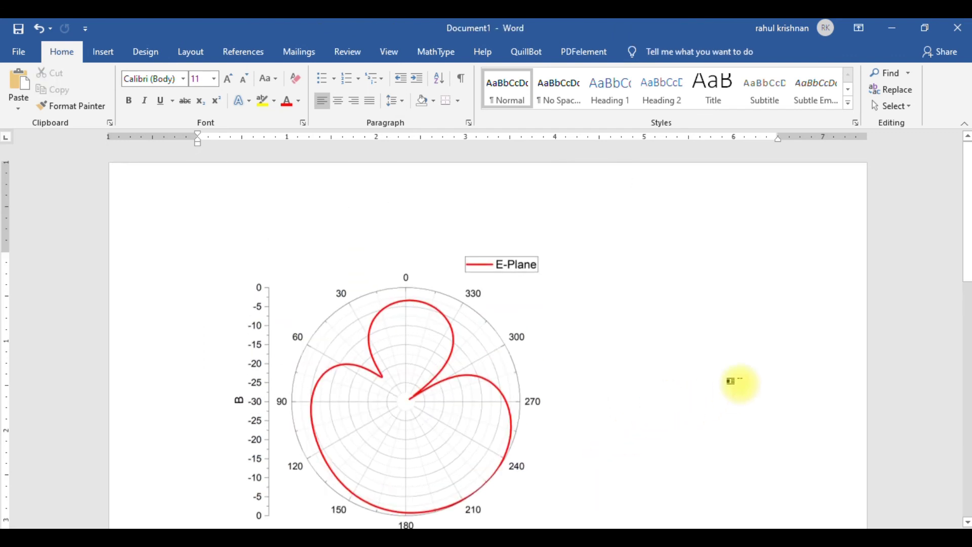